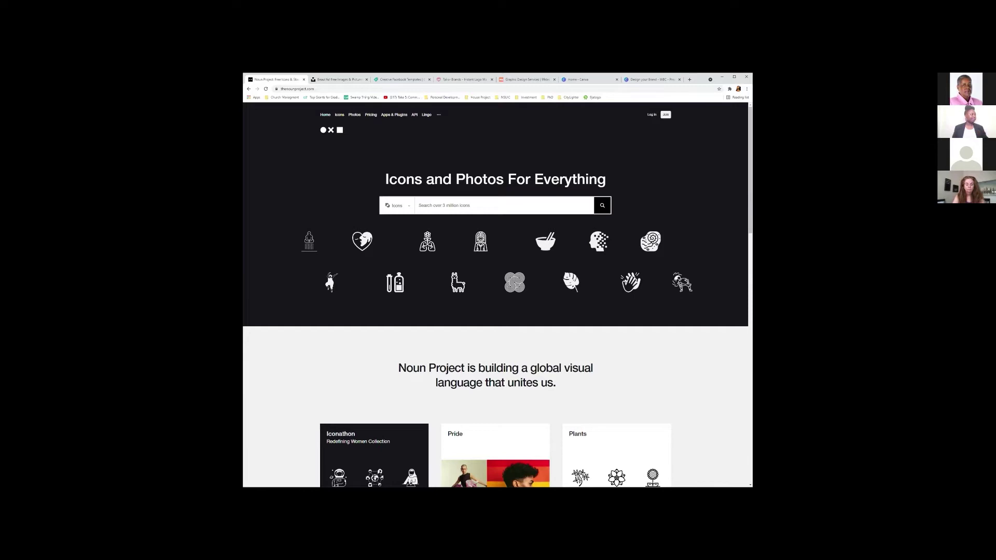
# Search Noun Project for 'city' and view the City icon, then move to Unsplash.
pyautogui.click(523, 206)
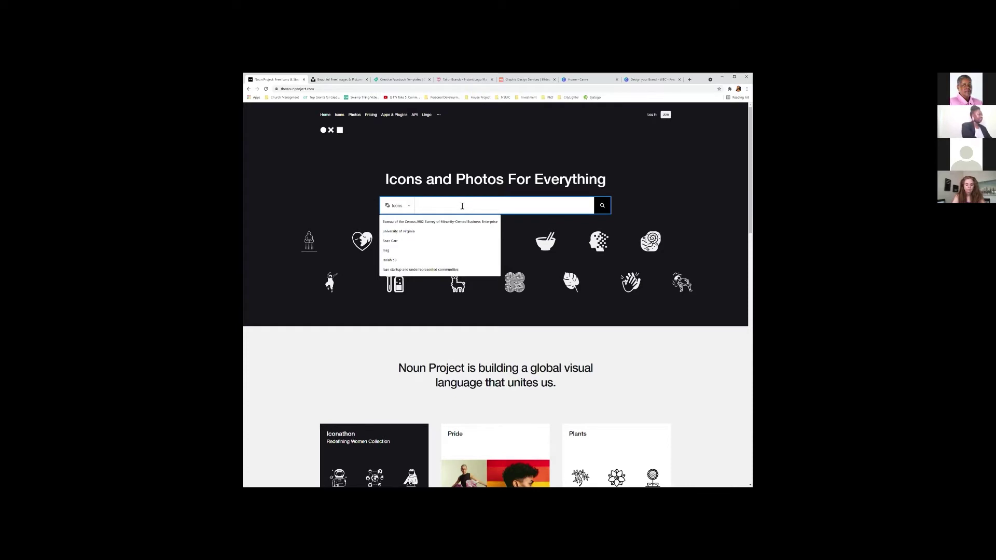
pyautogui.write('d')
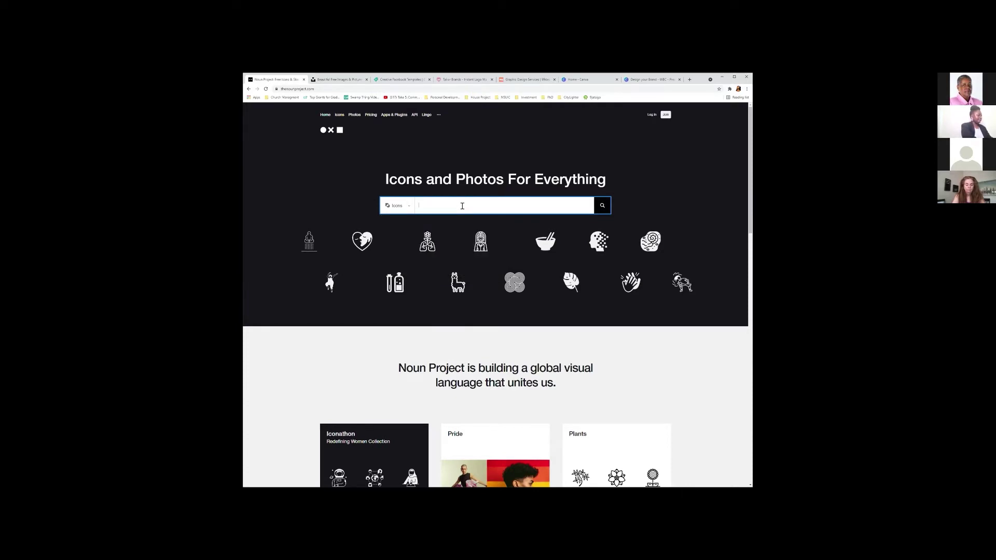
pyautogui.write('city')
pyautogui.press('Return')
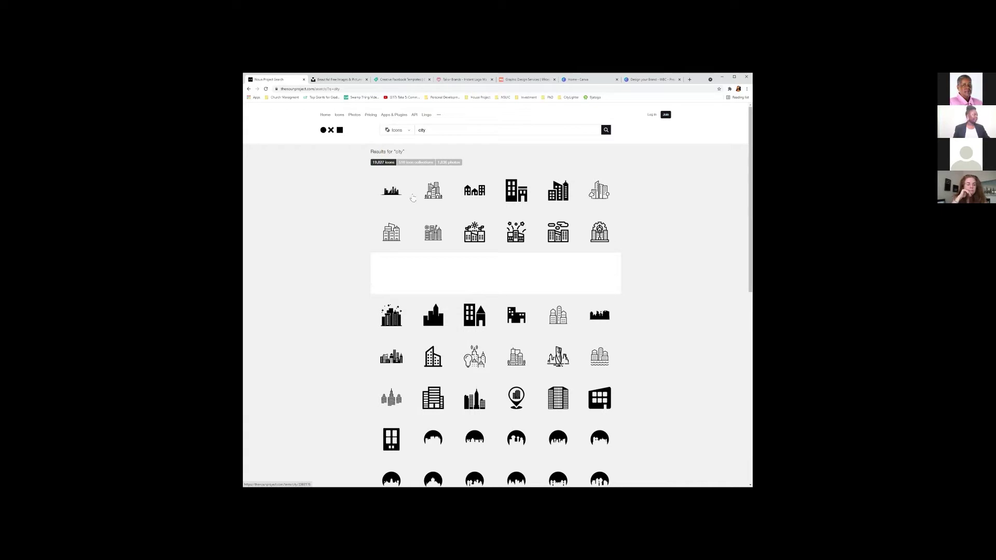
pyautogui.click(433, 192)
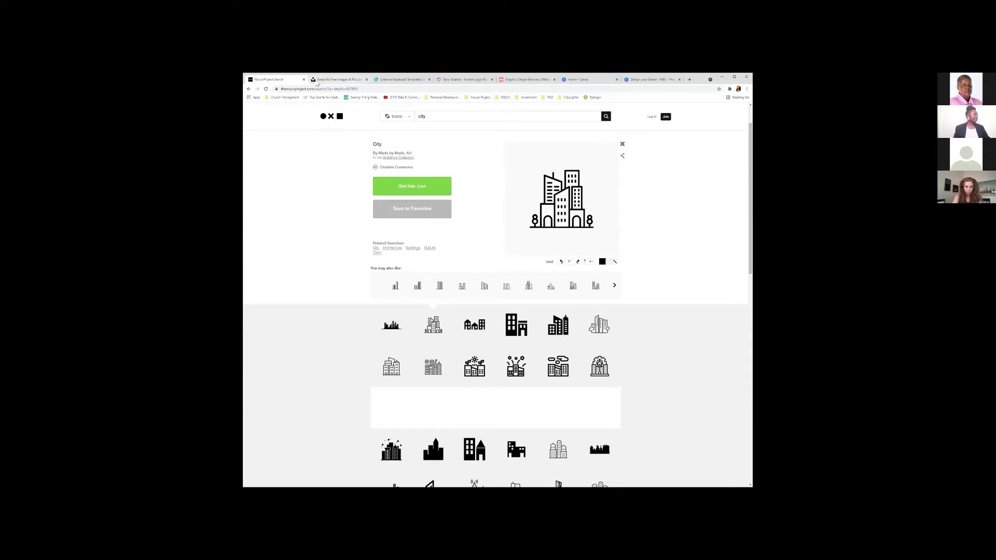
pyautogui.click(345, 81)
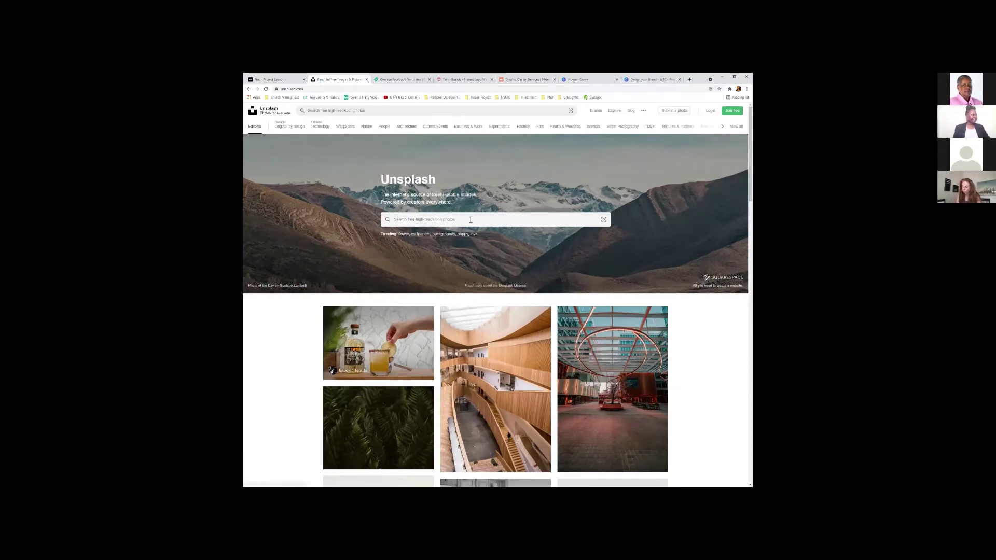
# Search Unsplash for 'fashion' and scroll through the photo results.
pyautogui.click(471, 219)
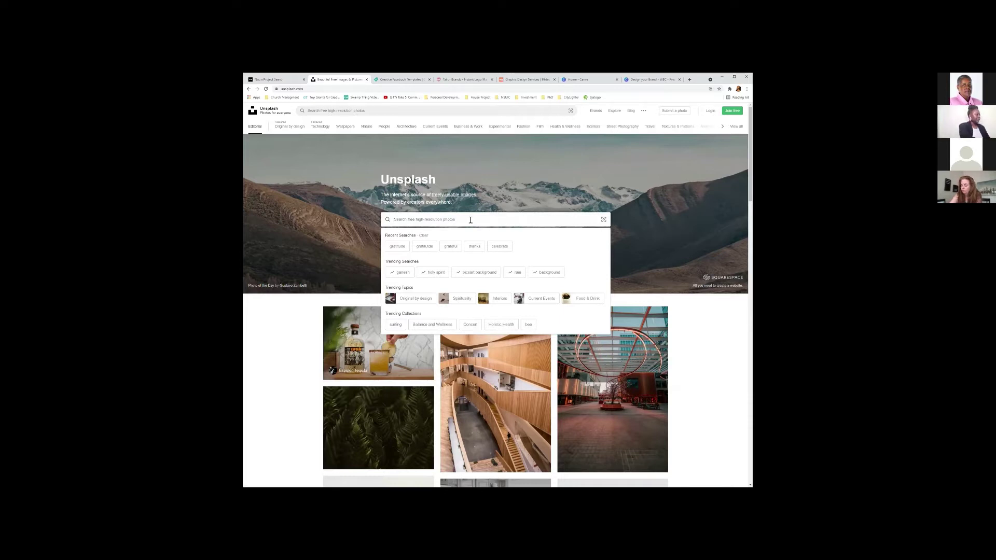
pyautogui.write('fashion')
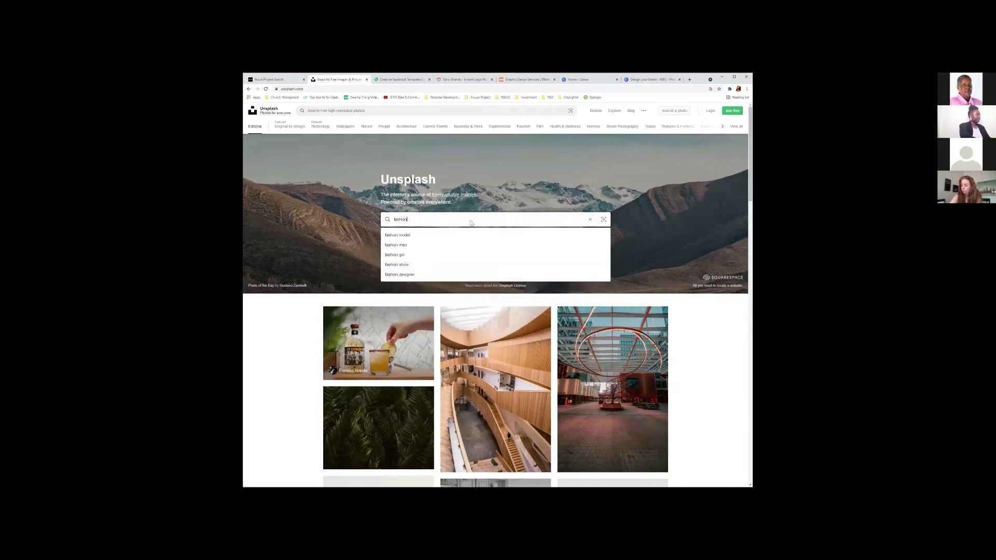
pyautogui.press('Return')
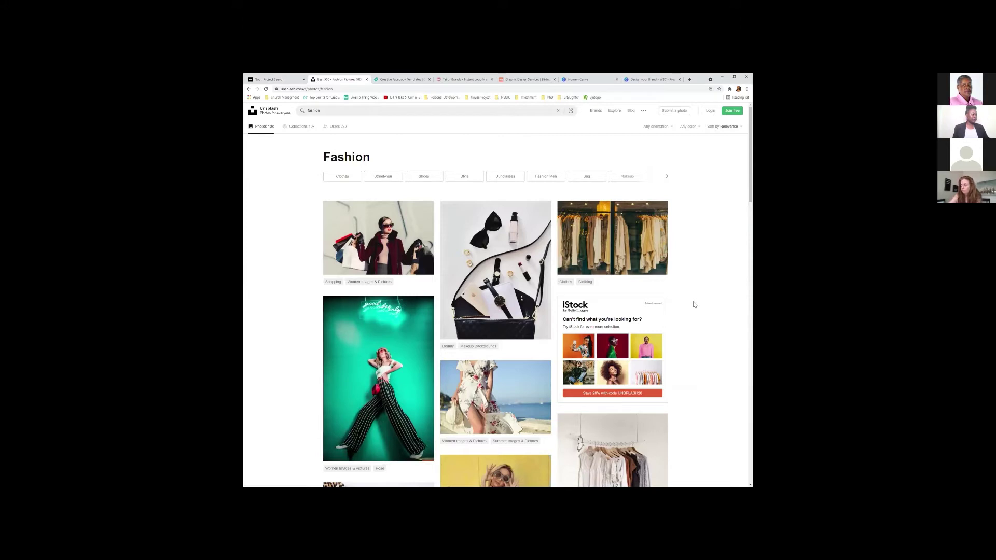
pyautogui.scroll(-3, 703, 309)
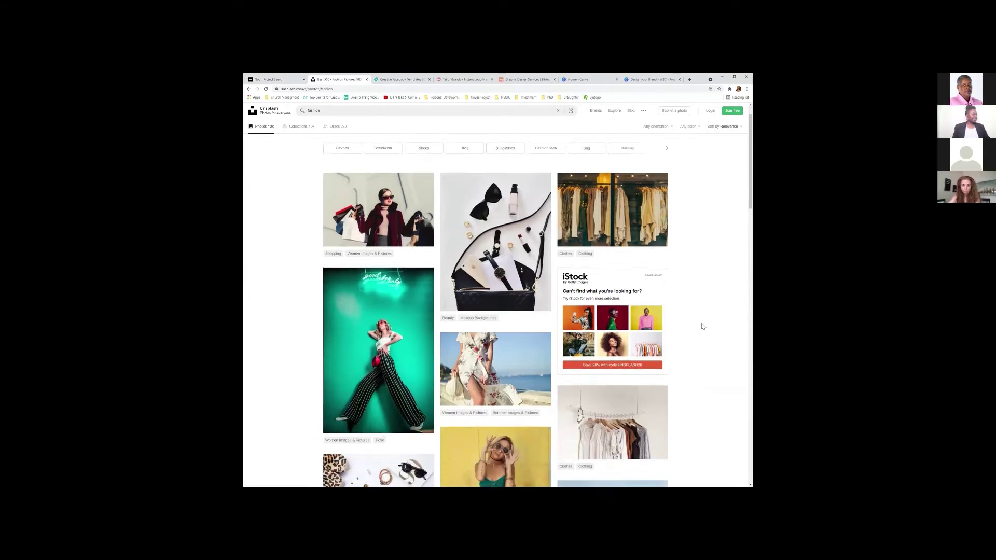
pyautogui.scroll(-1, 703, 325)
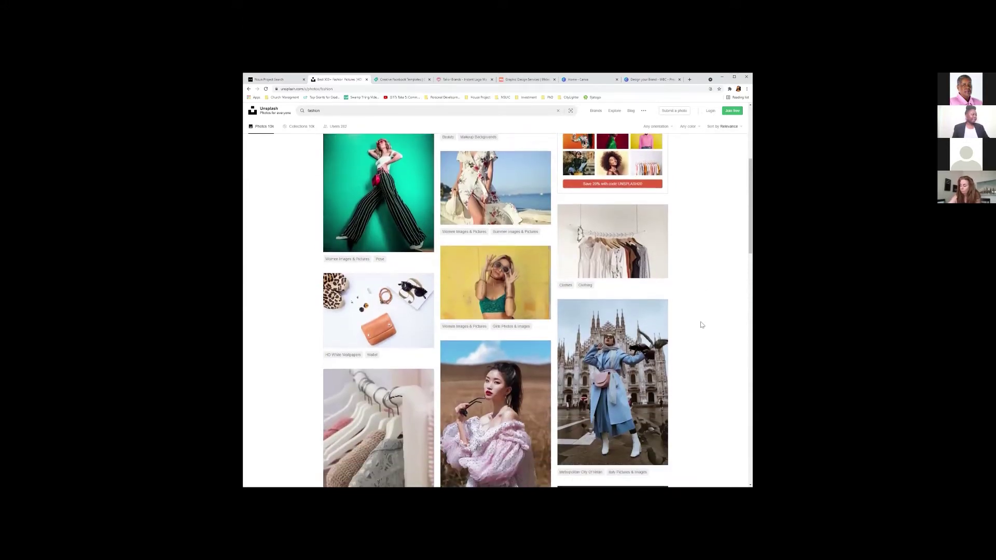
pyautogui.scroll(-1, 703, 324)
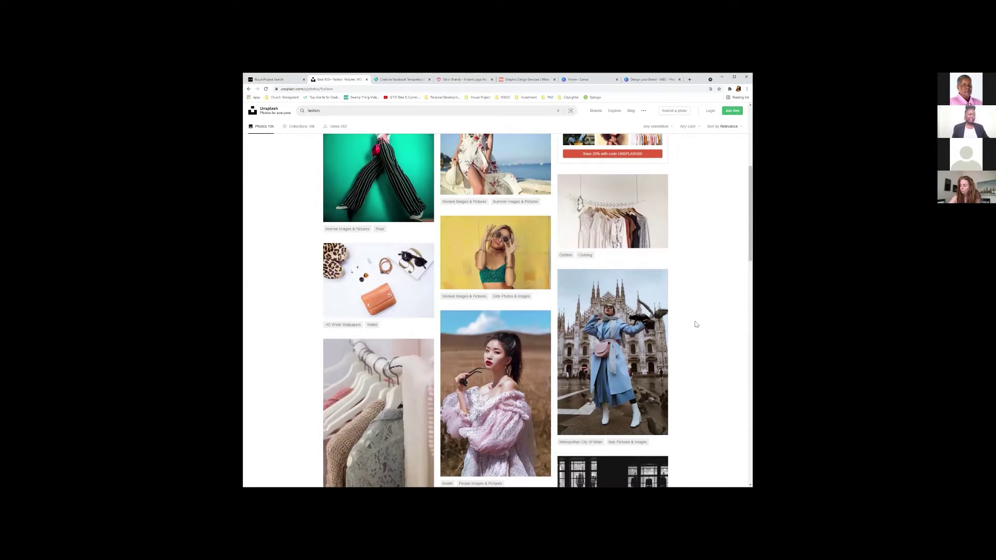
pyautogui.scroll(-1, 696, 325)
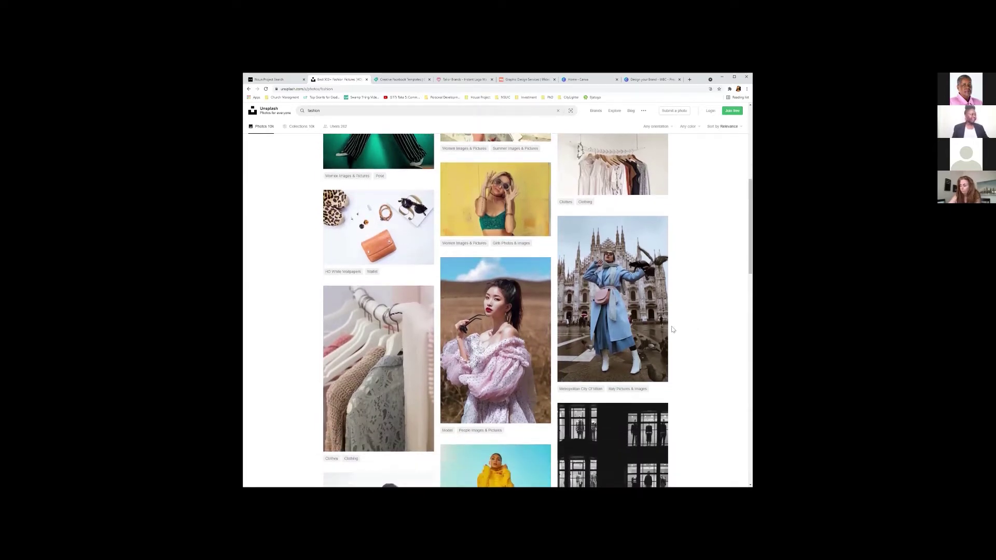
pyautogui.scroll(-1, 694, 327)
pyautogui.scroll(-2, 674, 332)
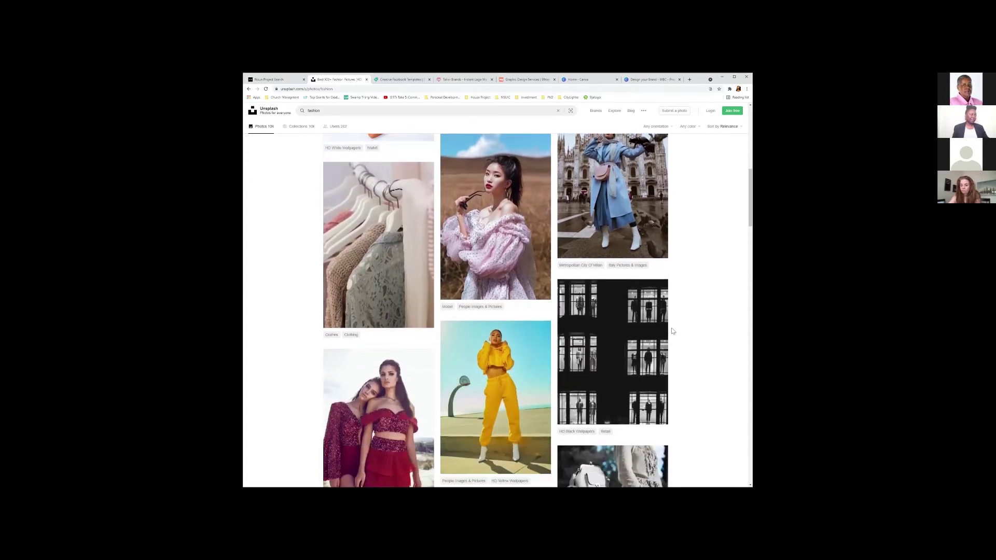
pyautogui.scroll(-1, 679, 338)
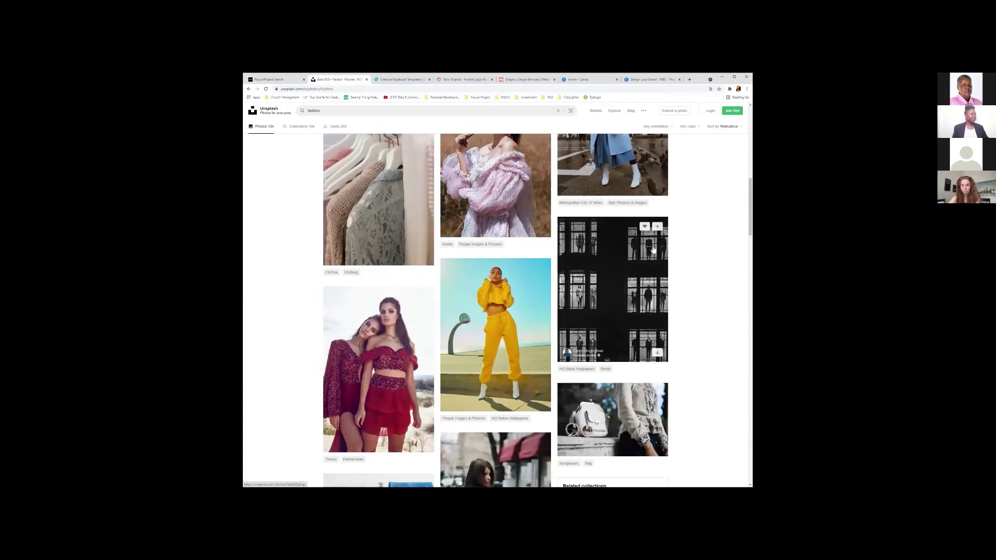
pyautogui.scroll(8, 541, 282)
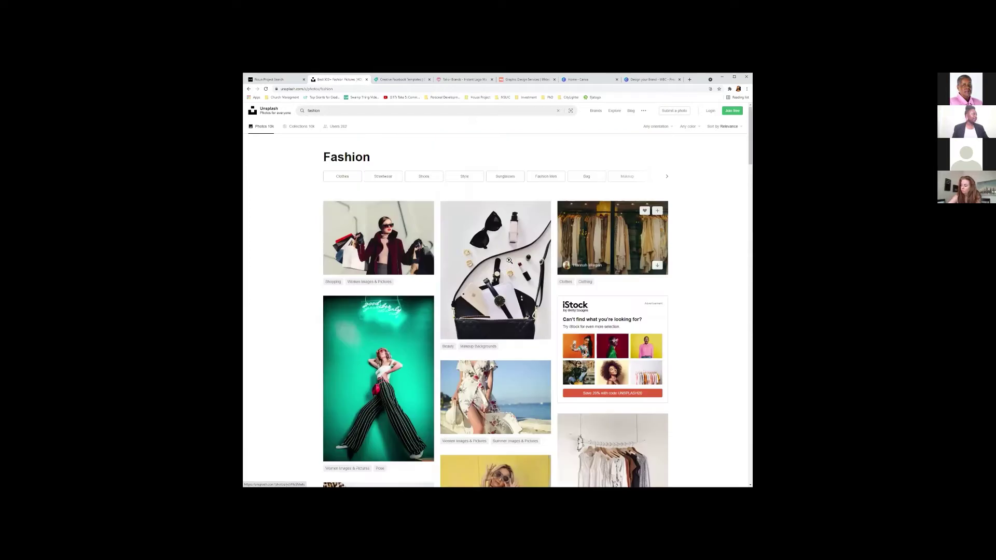
# View the handbag photo in full, then close it back to the Fashion results.
pyautogui.click(510, 255)
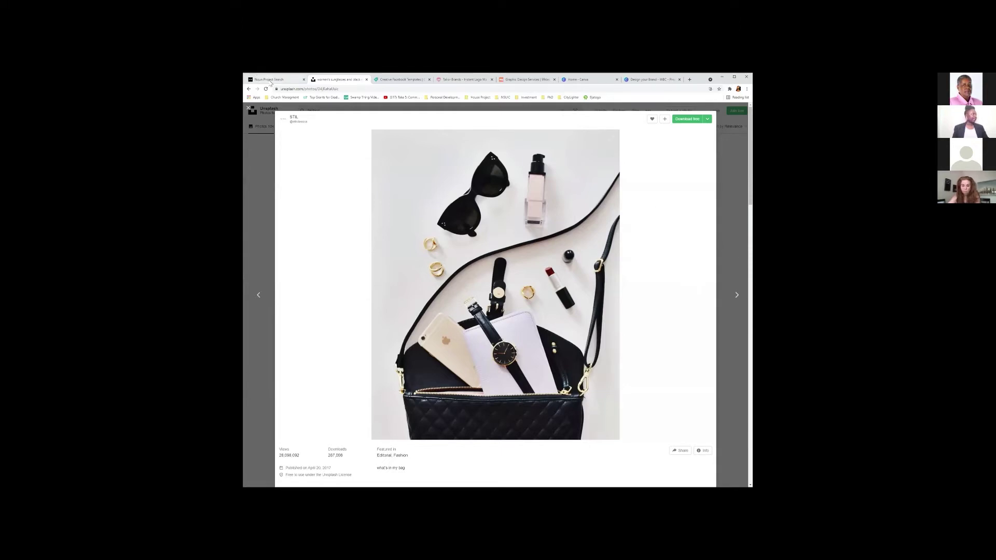
pyautogui.click(270, 81)
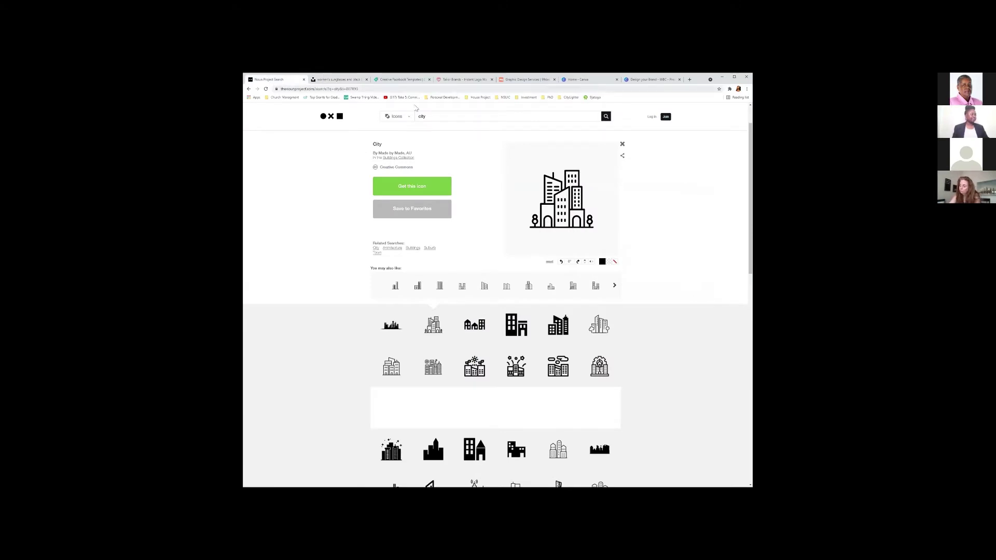
pyautogui.click(338, 80)
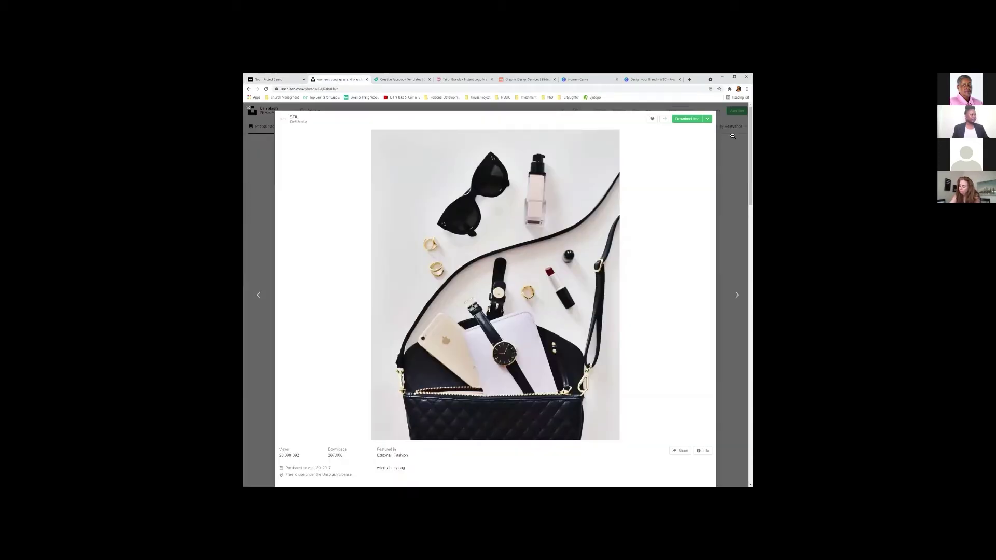
pyautogui.press('Escape')
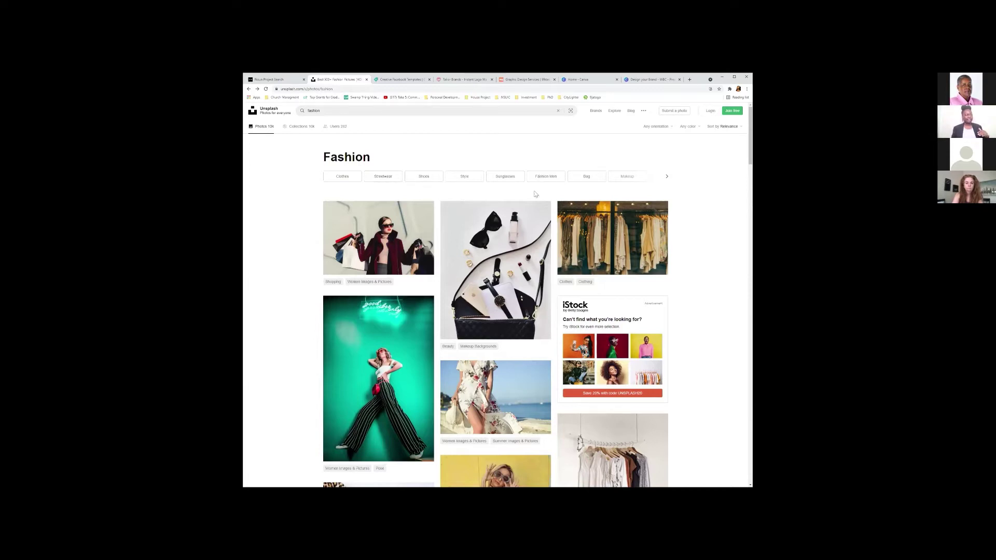
# Browse the Fashion men photos, then go to Creative Market's Facebook templates.
pyautogui.click(551, 177)
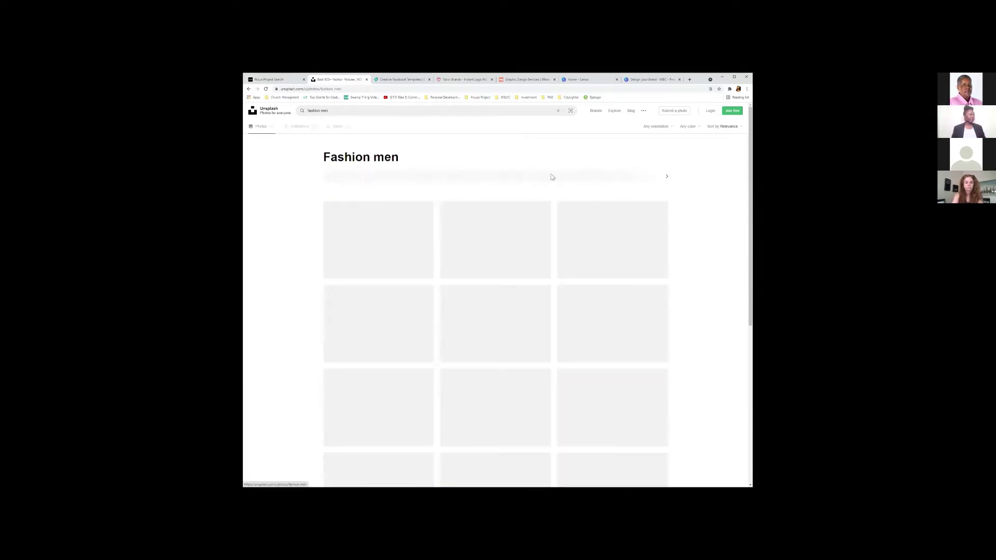
pyautogui.scroll(-8, 691, 356)
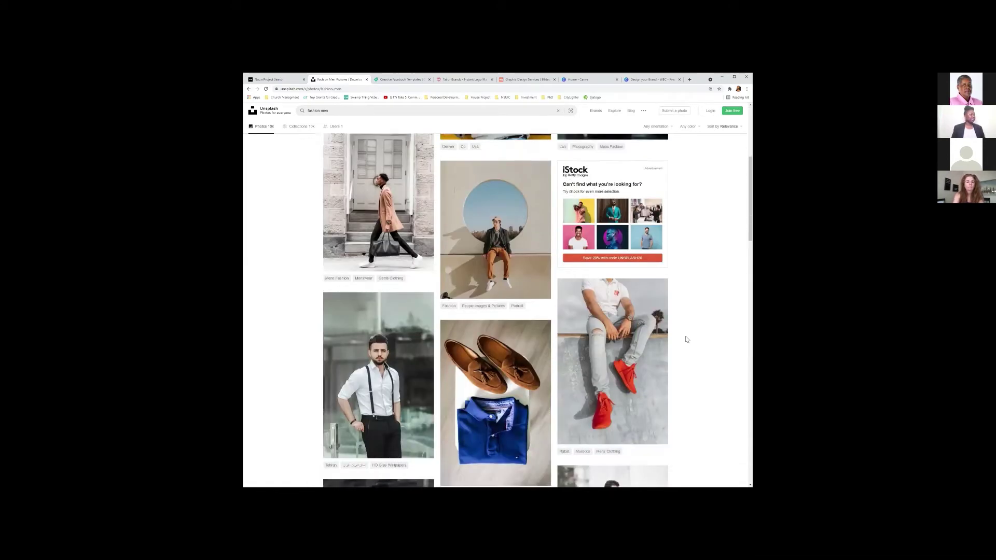
pyautogui.scroll(-3, 691, 343)
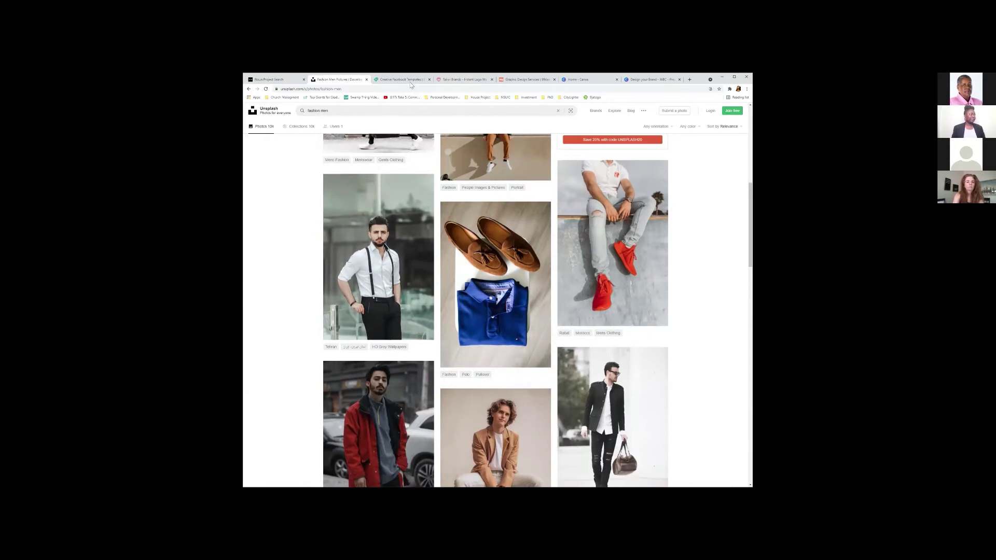
pyautogui.scroll(-4, 495, 311)
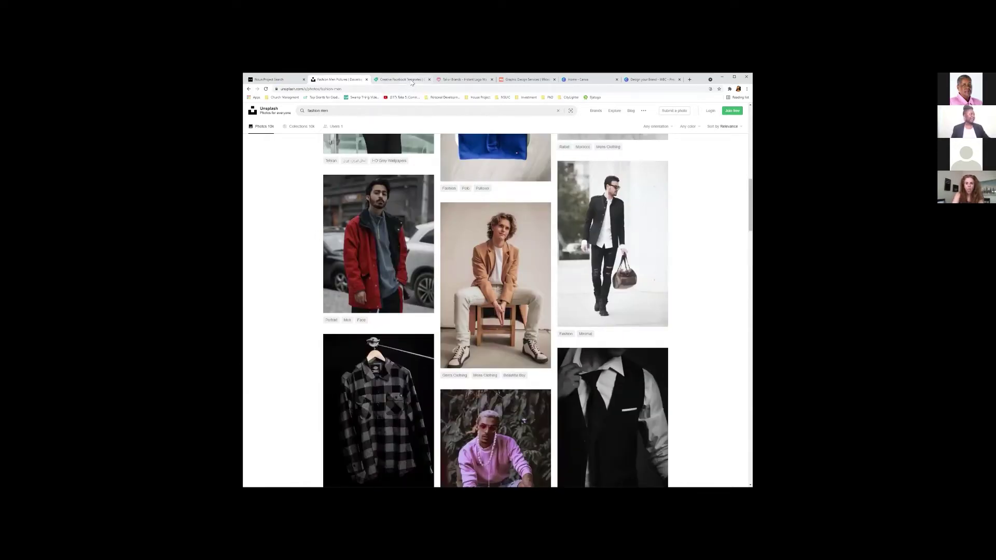
pyautogui.click(410, 80)
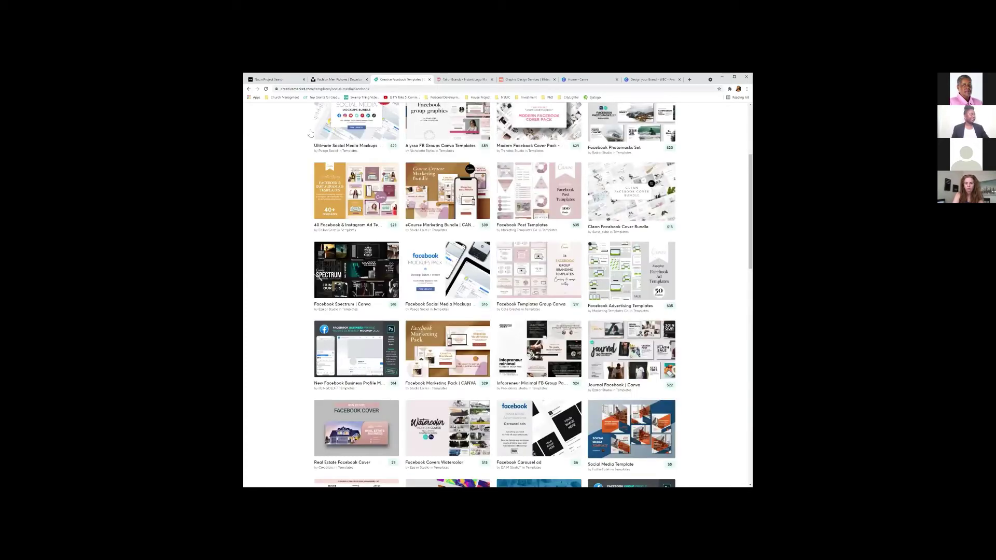
# Copy the Creative Facebook Templates page link and return to the Unsplash fashion men results.
pyautogui.scroll(5, 349, 165)
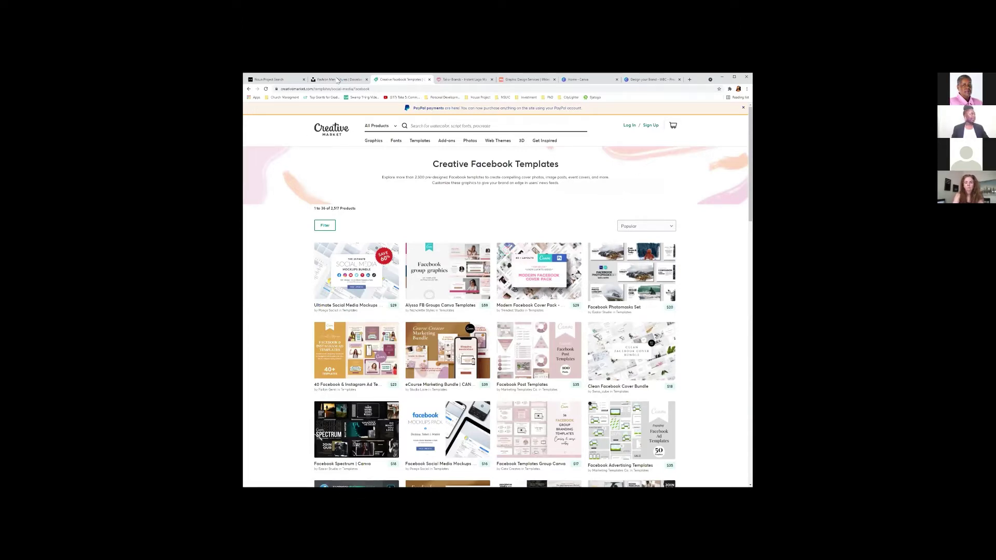
pyautogui.click(359, 88)
pyautogui.rightClick(359, 88)
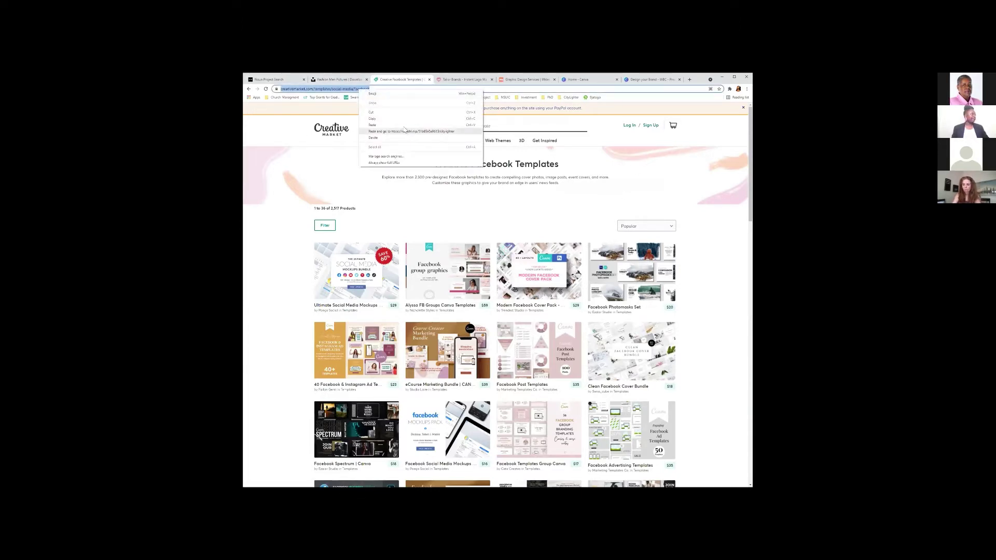
pyautogui.click(407, 120)
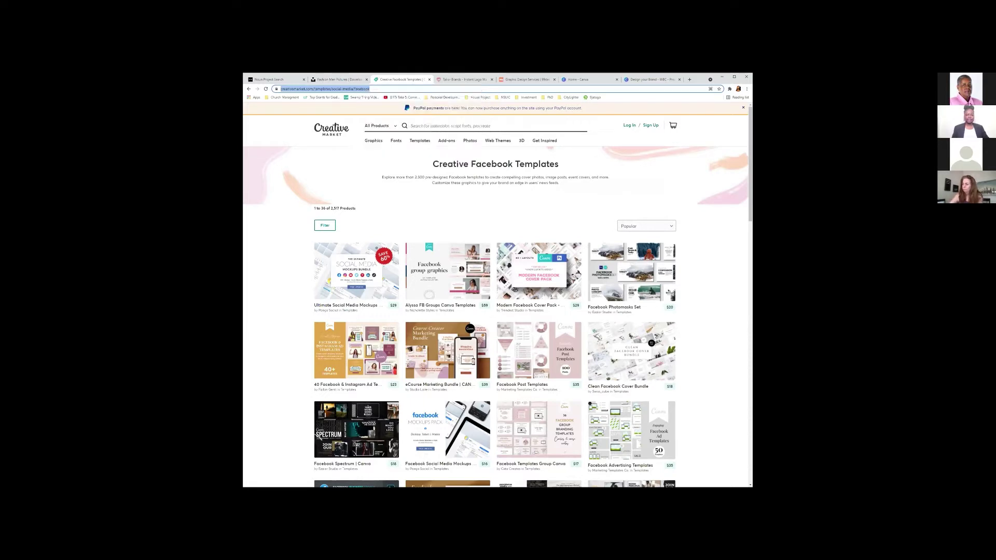
pyautogui.hotkey('alt', 'Tab')
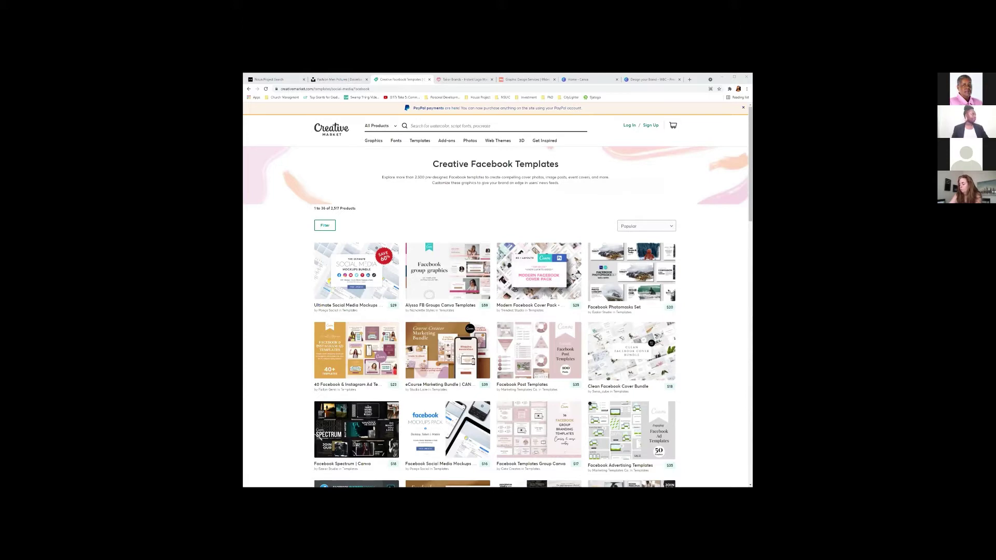
pyautogui.click(325, 80)
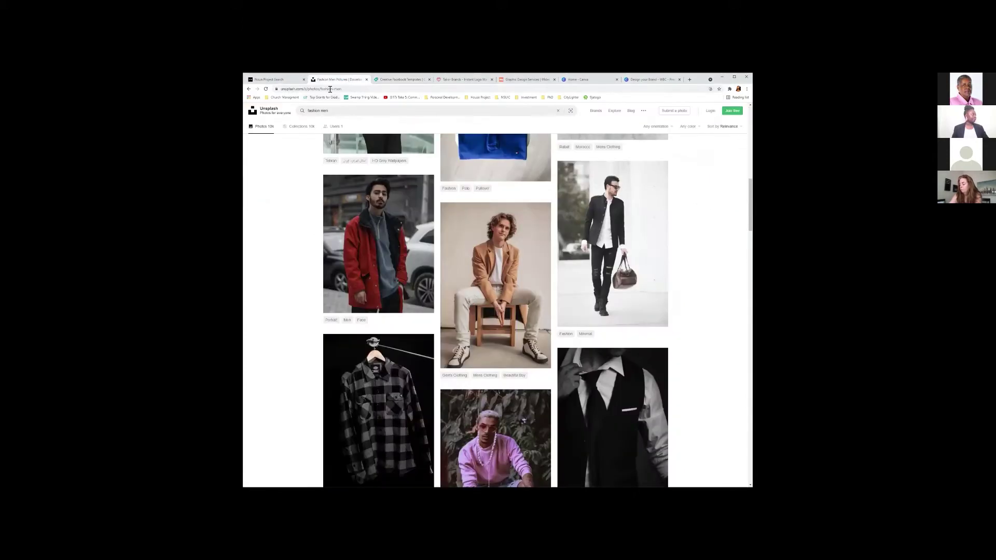
# Copy the Unsplash fashion men and Noun Project City icon page links.
pyautogui.rightClick(331, 90)
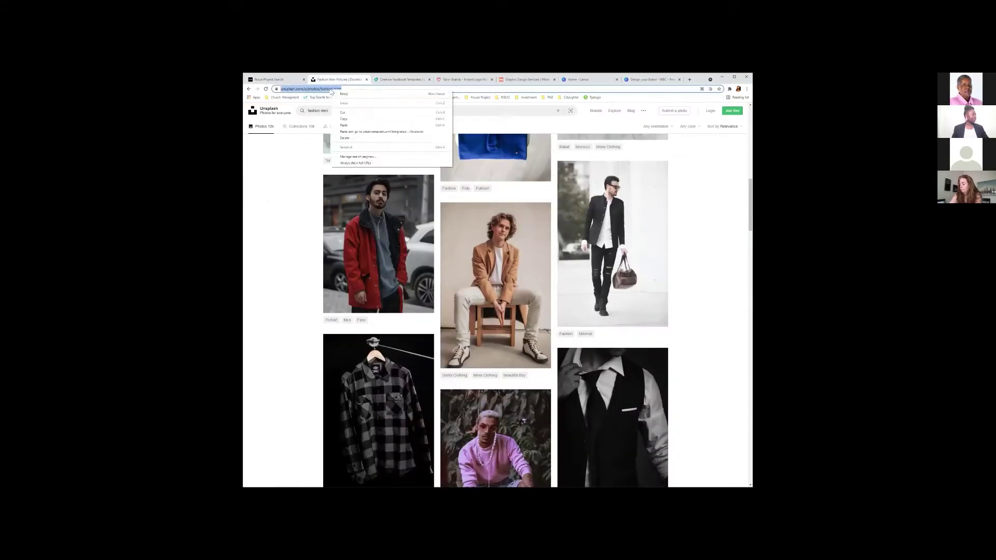
pyautogui.click(343, 119)
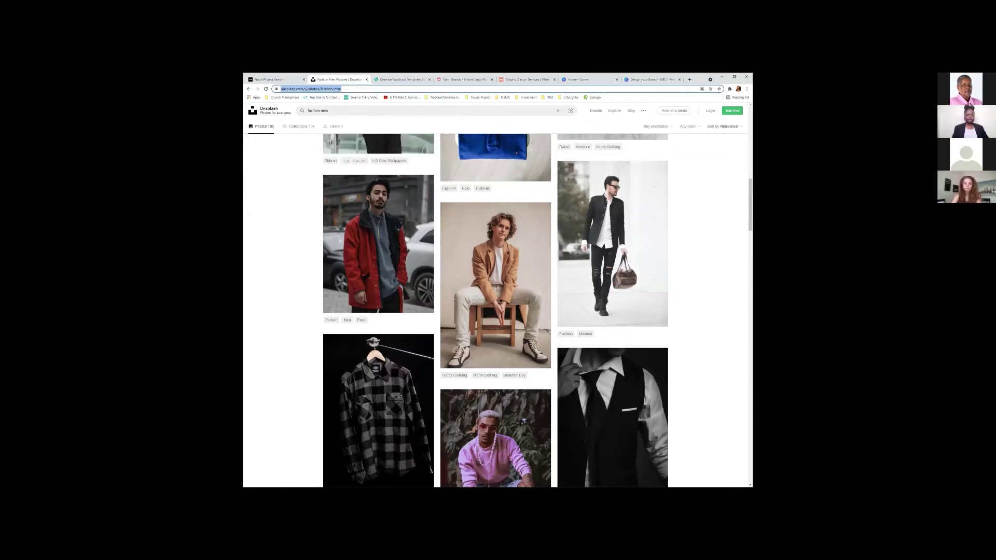
pyautogui.hotkey('alt', 'Tab')
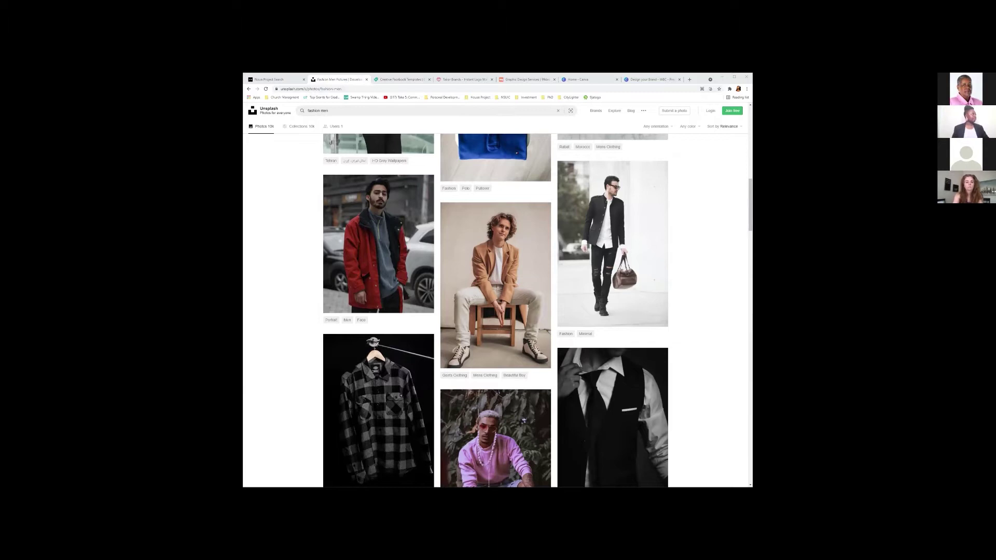
pyautogui.click(277, 80)
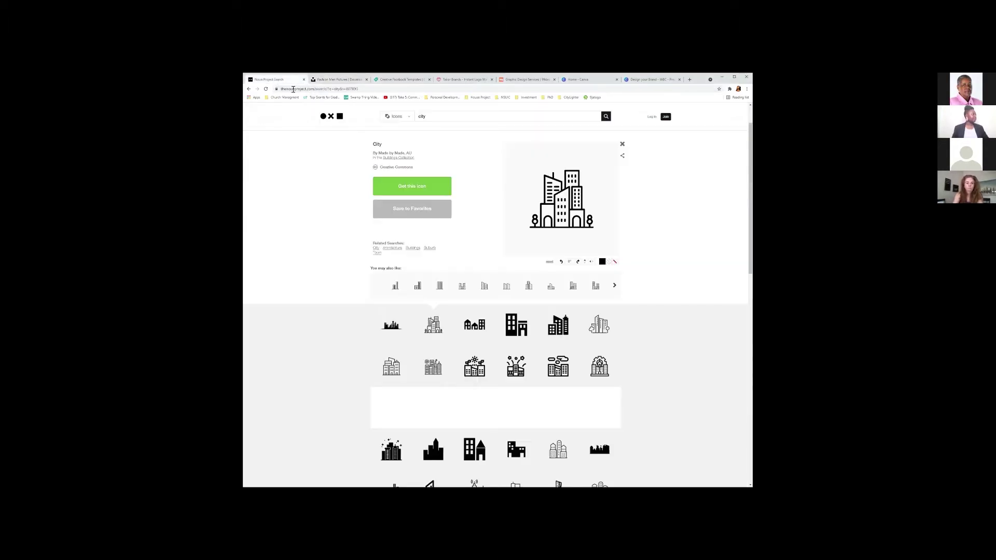
pyautogui.click(311, 89)
pyautogui.rightClick(312, 89)
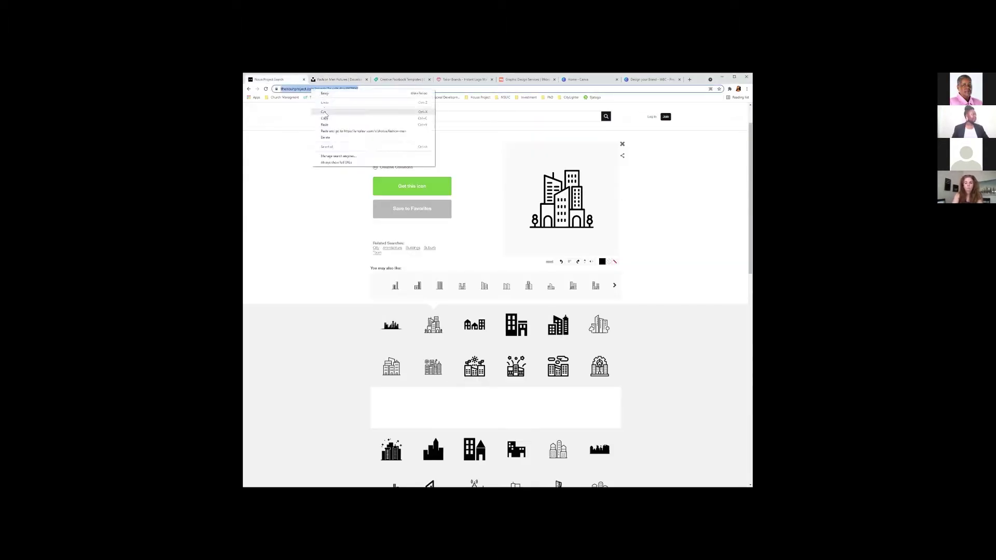
pyautogui.click(324, 119)
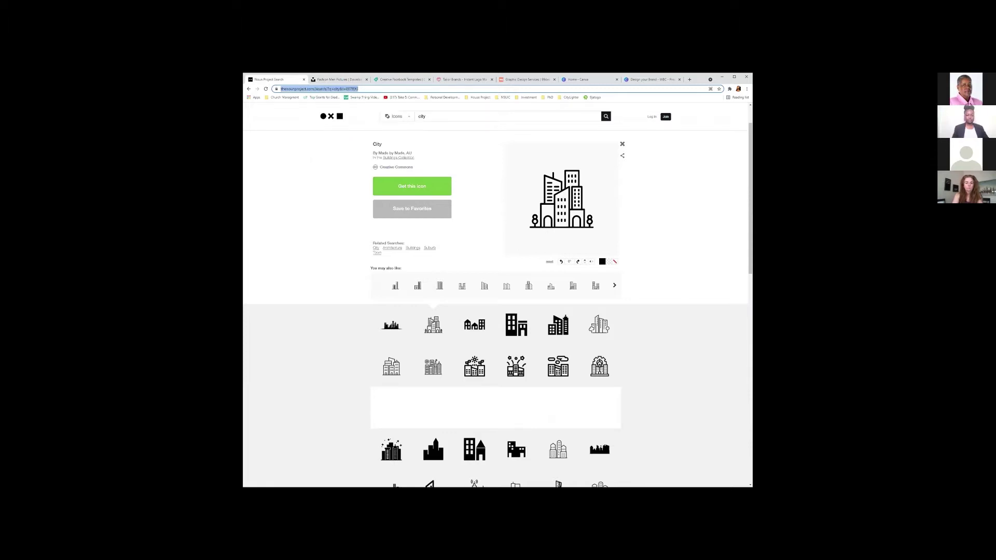
pyautogui.hotkey('alt', 'Tab')
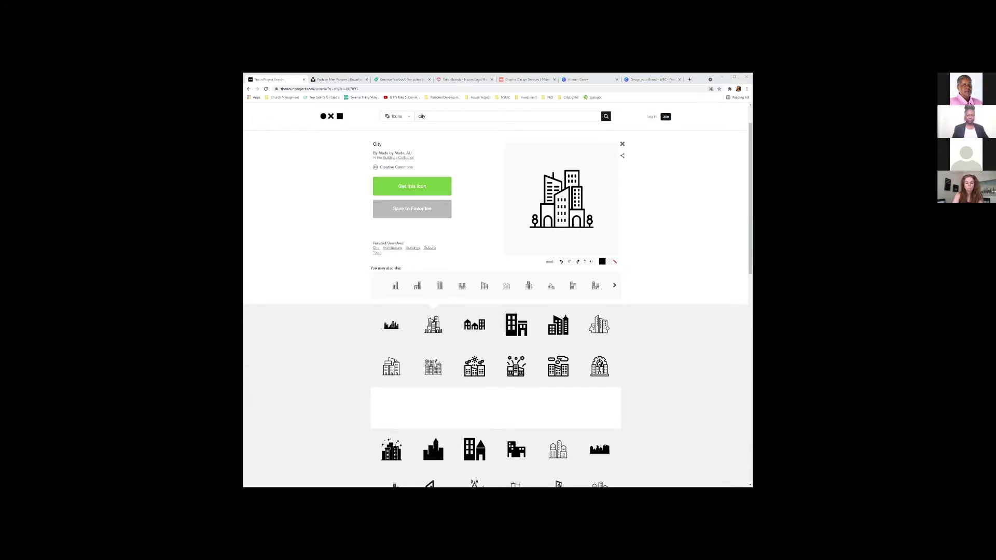
# Copy the City icon page link again and return to Creative Facebook Templates.
pyautogui.click(340, 79)
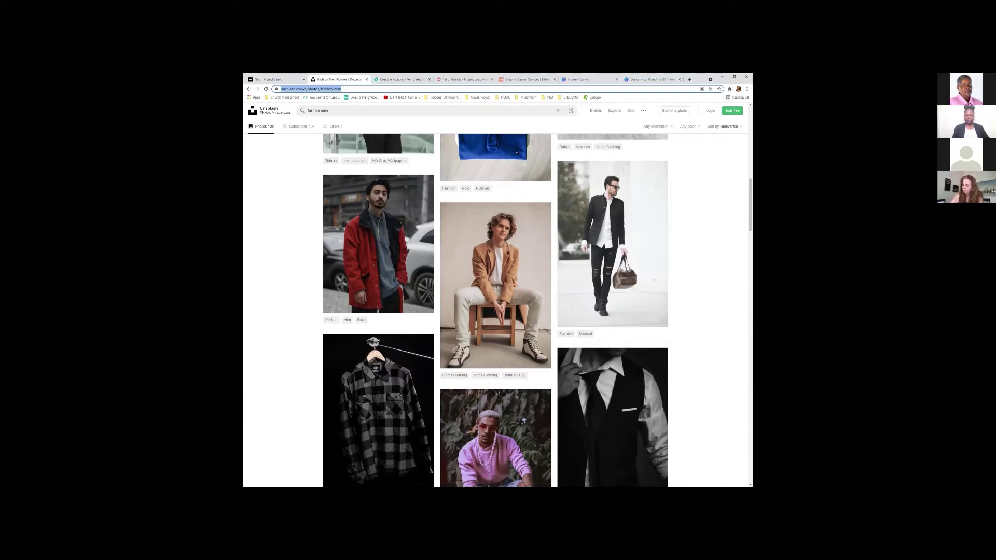
pyautogui.hotkey('alt', 'Tab')
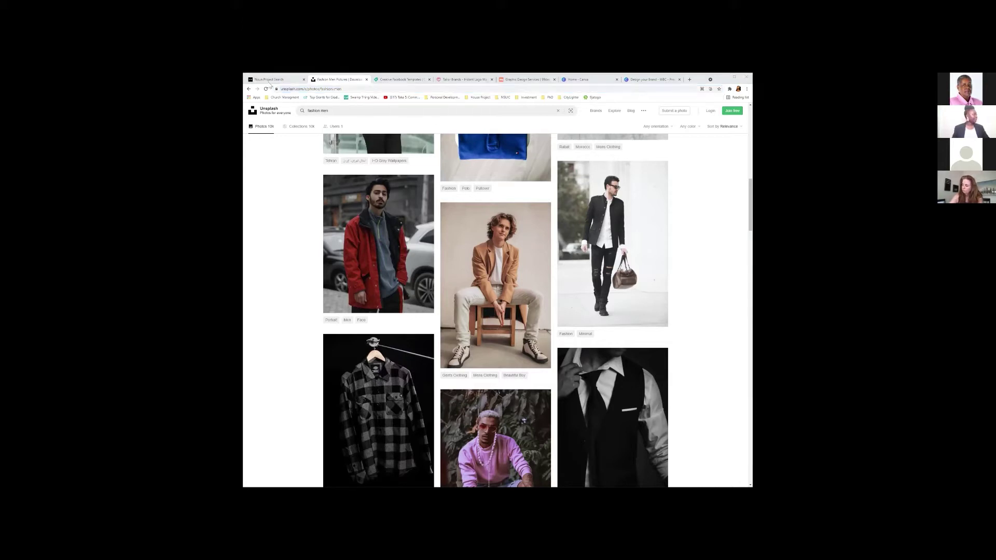
pyautogui.click(263, 80)
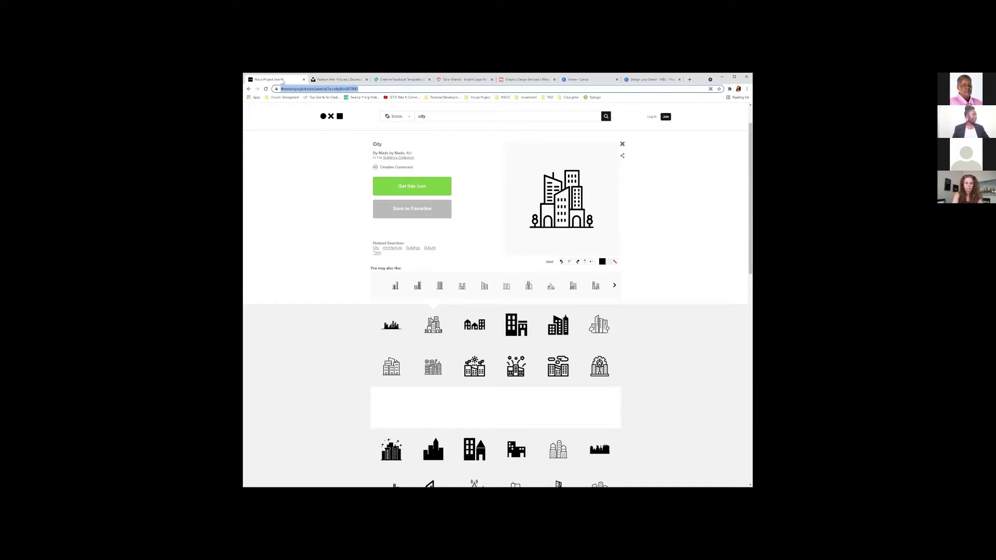
pyautogui.rightClick(306, 92)
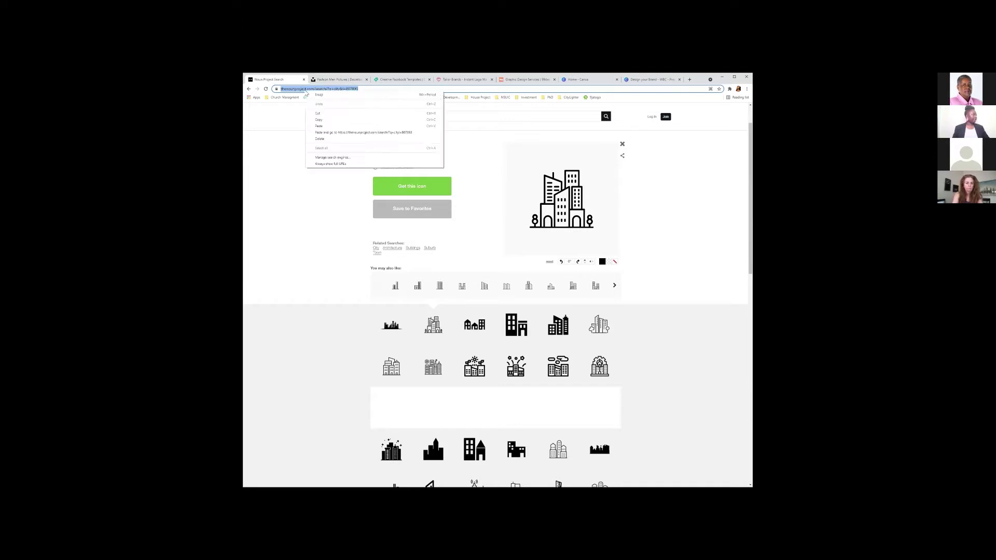
pyautogui.click(319, 116)
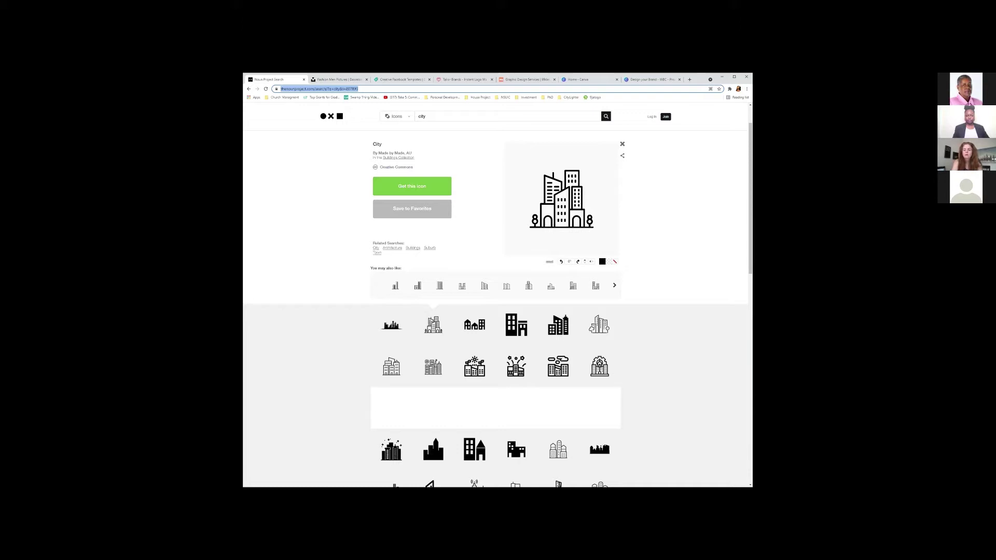
pyautogui.hotkey('alt', 'Tab')
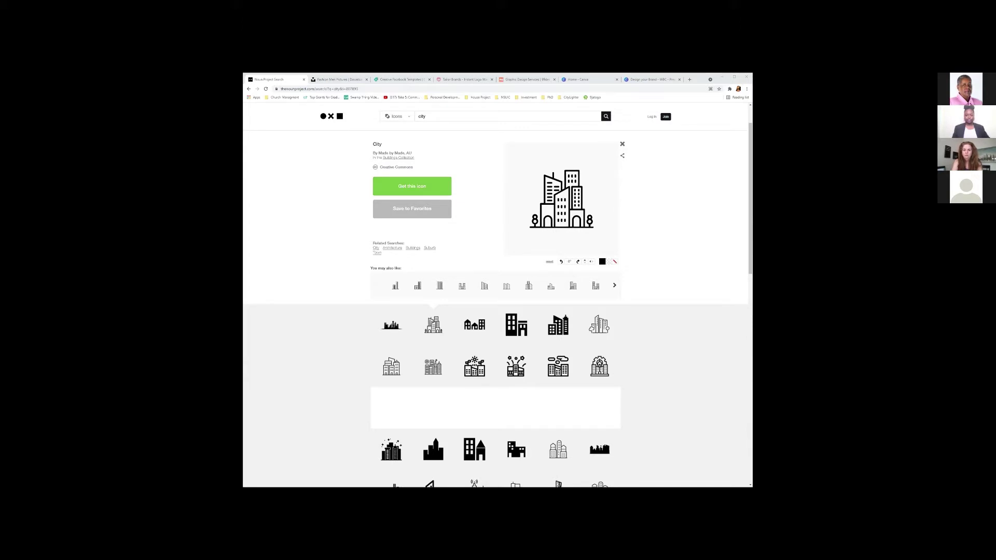
pyautogui.click(400, 80)
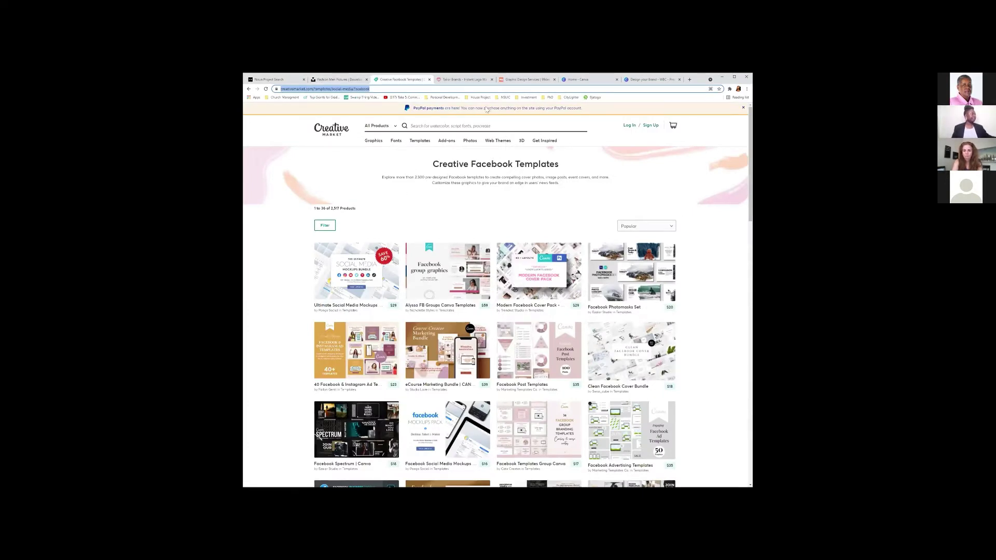
# Go to the Creative Market homepage and look over its banner and Staff Picks.
pyautogui.moveTo(420, 141)
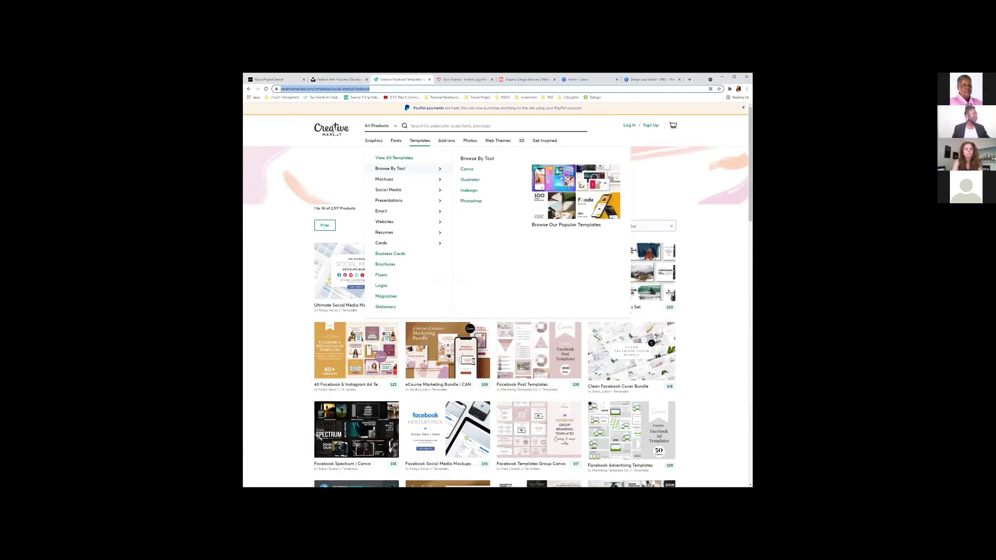
pyautogui.click(335, 130)
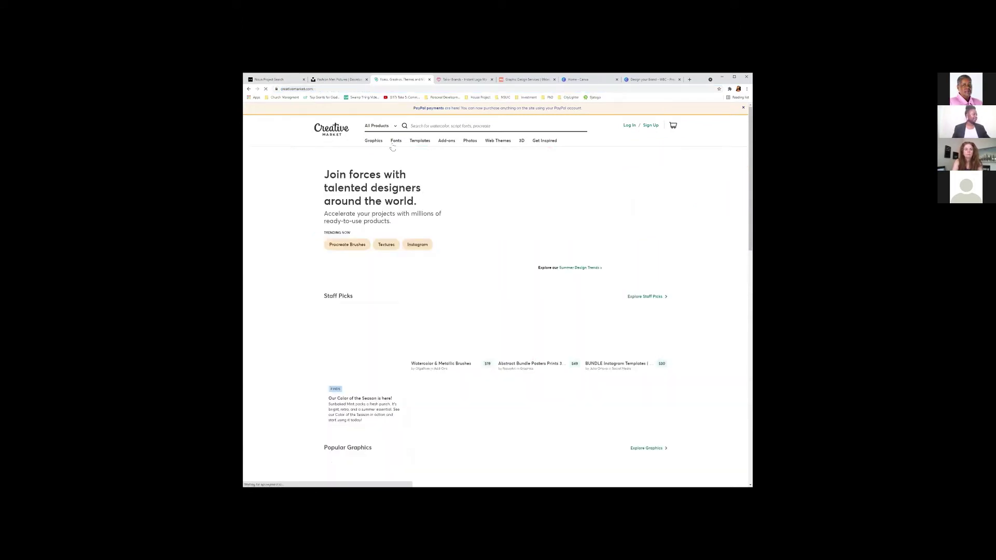
pyautogui.scroll(-1, 676, 369)
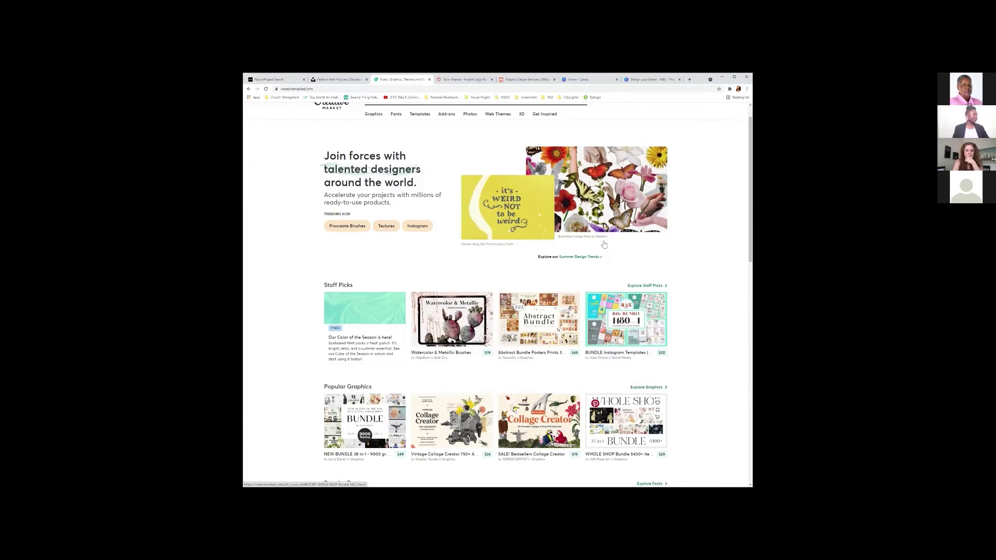
pyautogui.scroll(1, 614, 262)
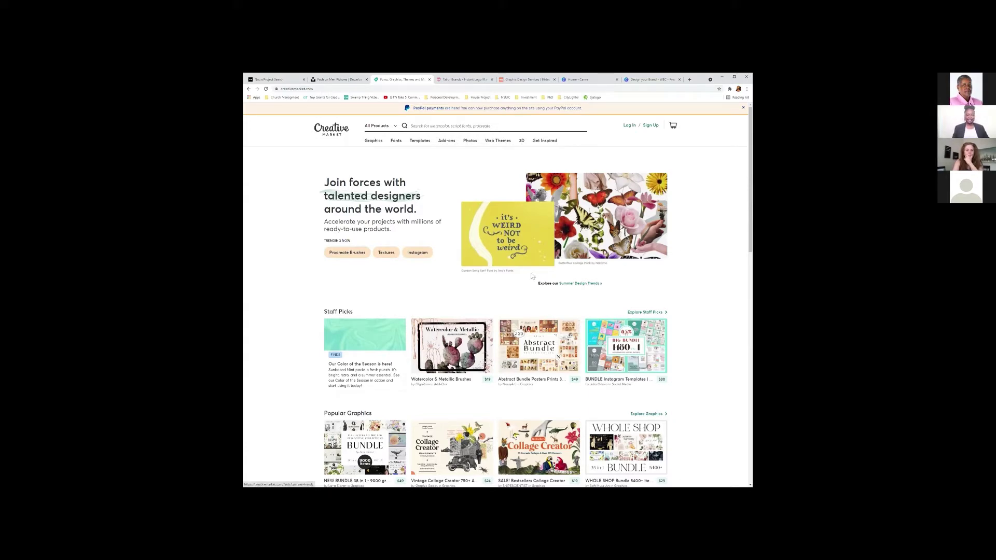
pyautogui.click(446, 127)
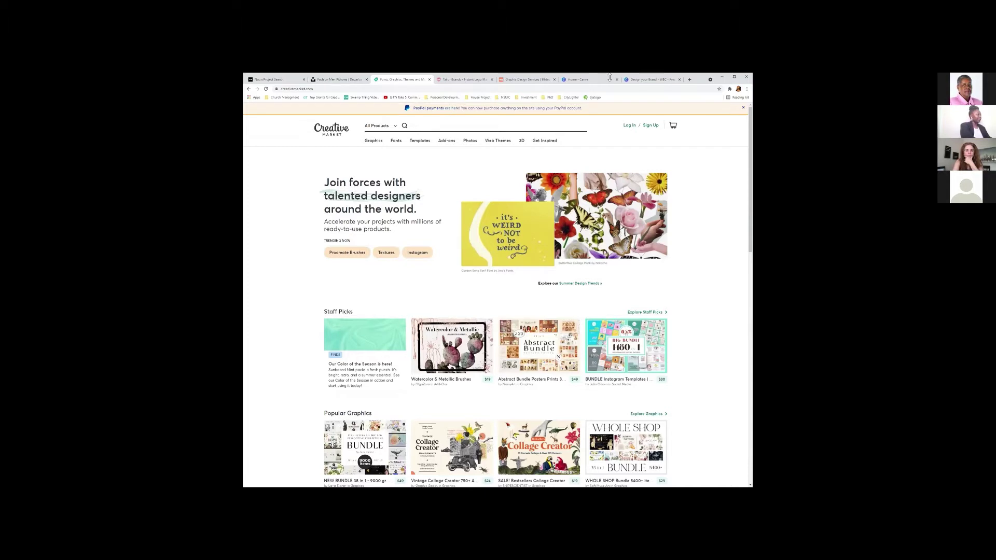
# Search Creative Market for 'mint' and open the 55 Minimalist Luxe Logos product.
pyautogui.write('mint')
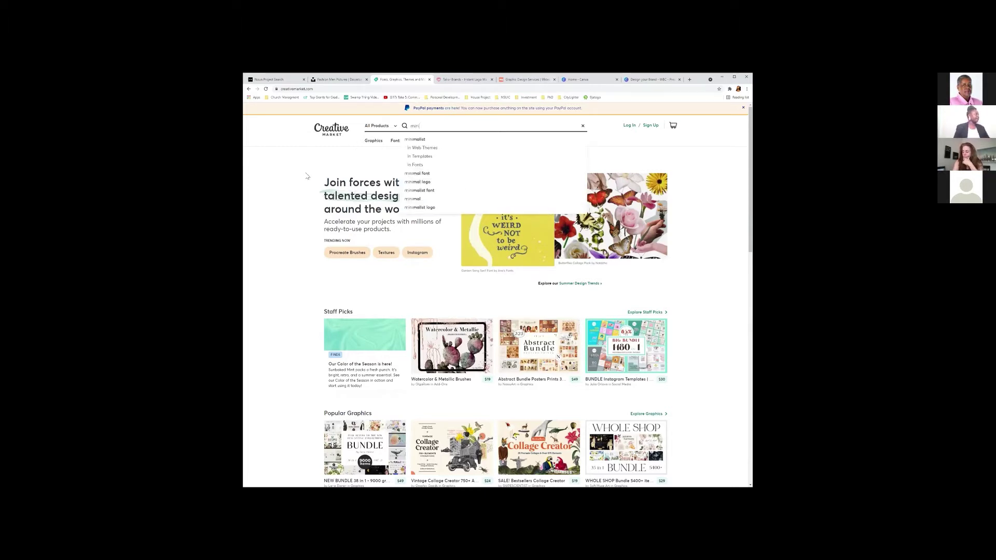
pyautogui.click(415, 140)
pyautogui.moveTo(417, 144)
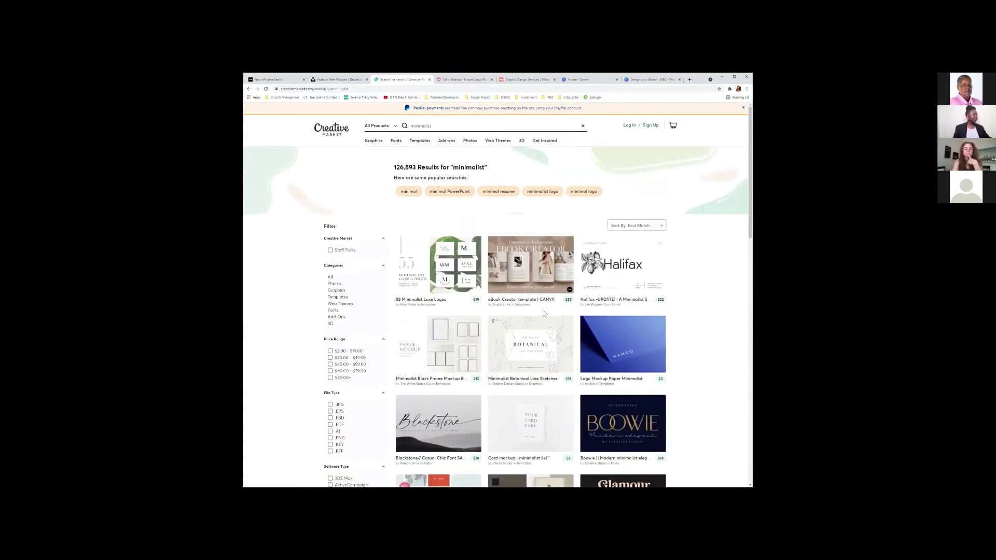
pyautogui.click(453, 277)
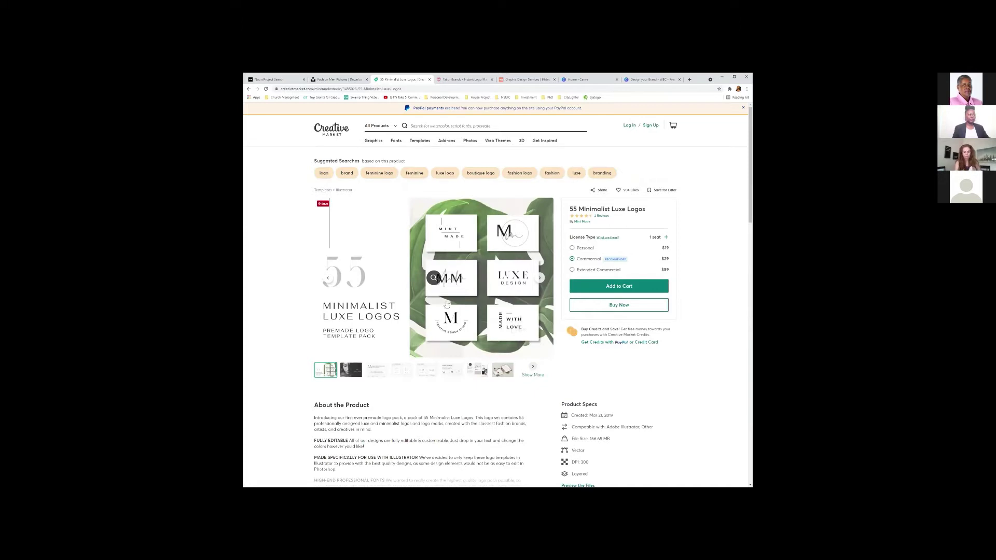
# Flip through the product previews to the stationery mockup and open the full gallery.
pyautogui.click(398, 371)
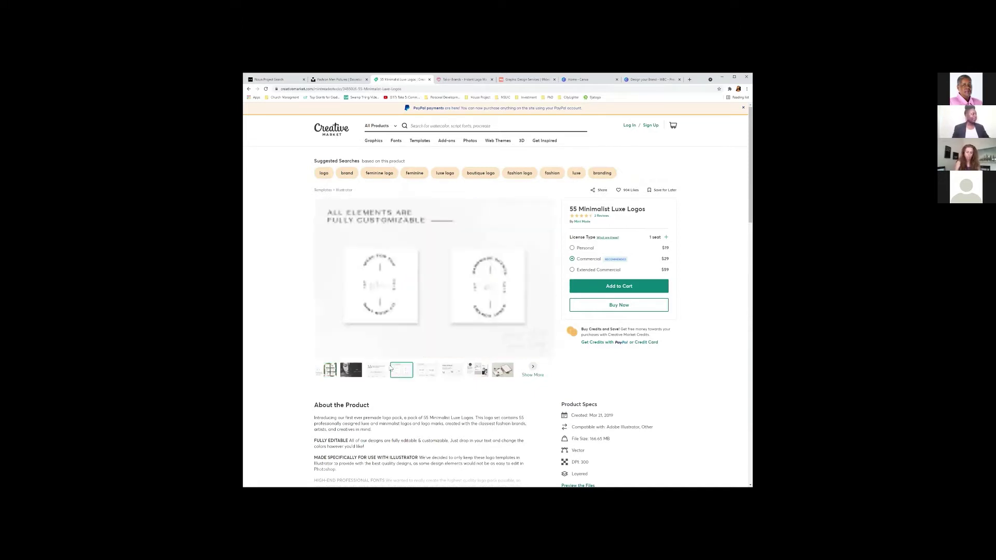
pyautogui.click(422, 376)
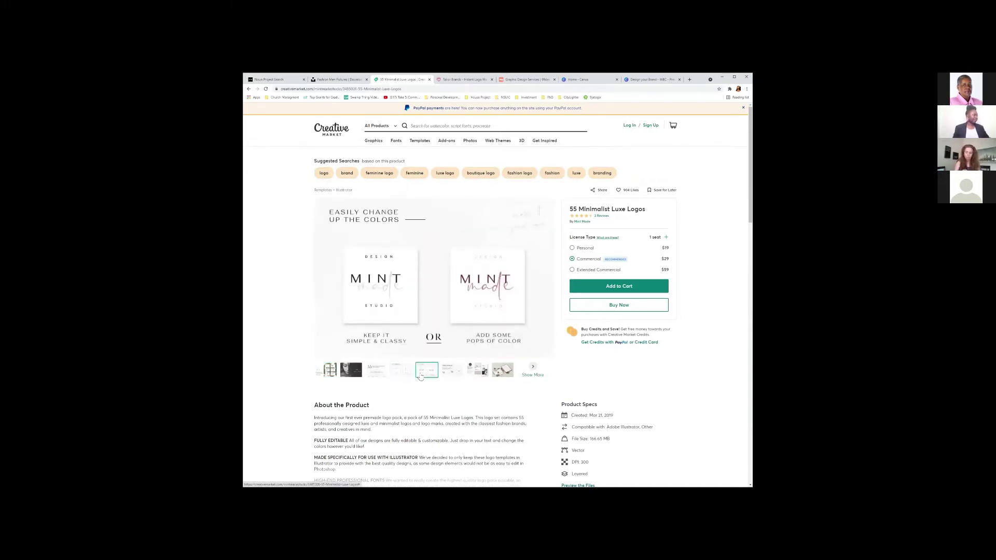
pyautogui.click(459, 372)
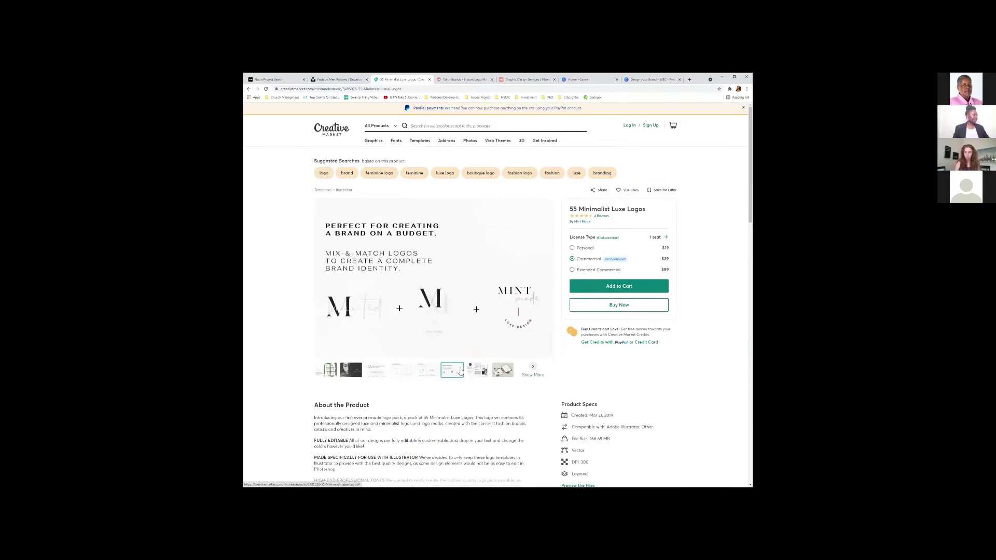
pyautogui.click(479, 383)
pyautogui.click(497, 377)
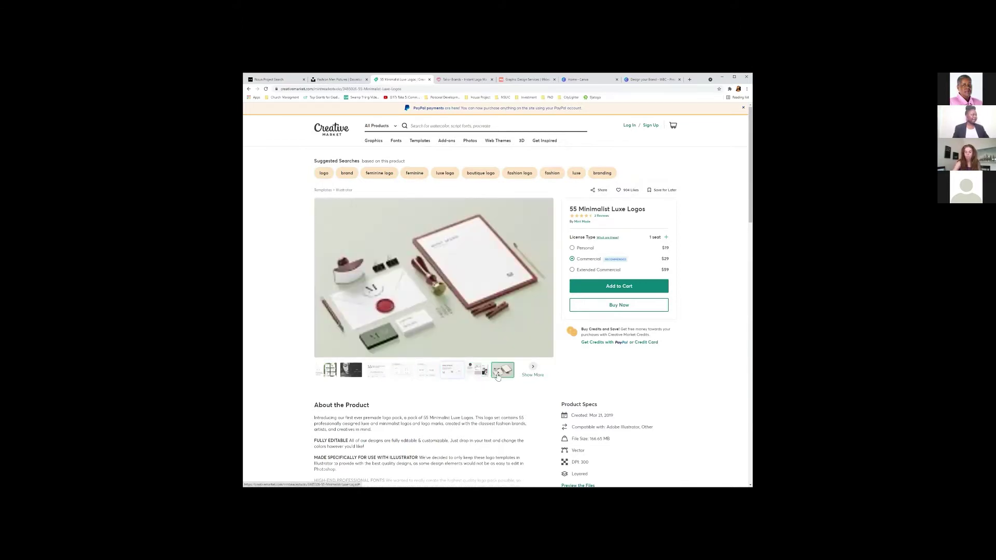
pyautogui.click(482, 375)
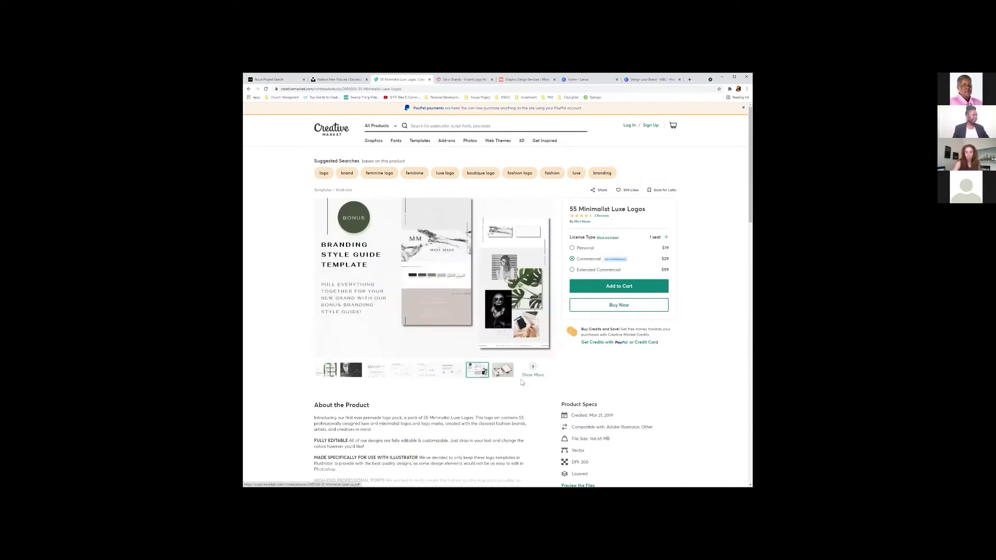
pyautogui.click(497, 376)
pyautogui.click(470, 375)
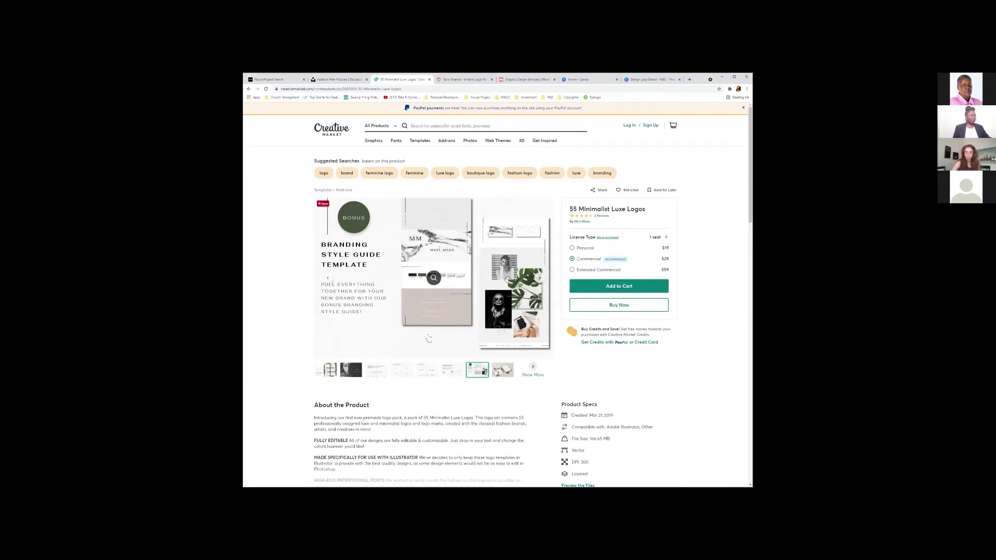
pyautogui.click(499, 374)
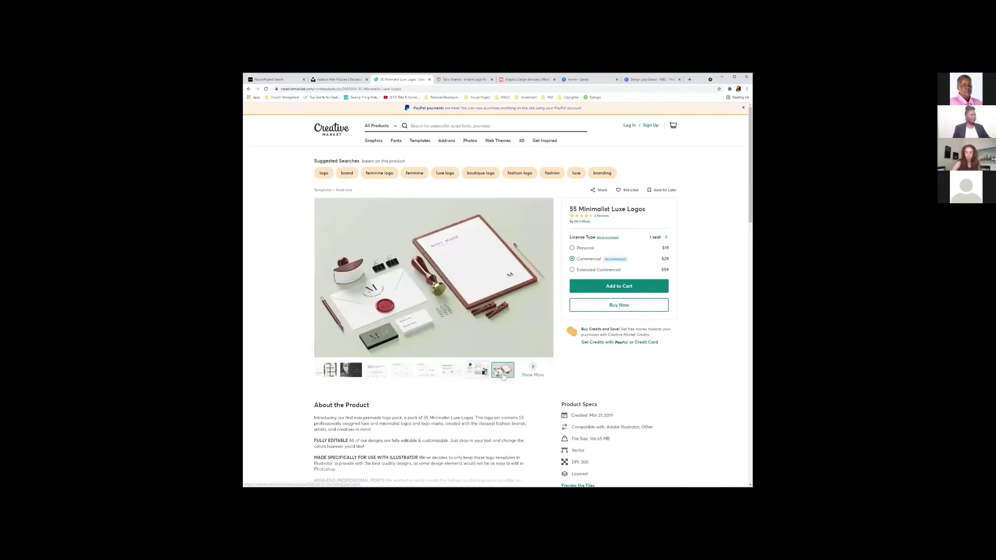
pyautogui.click(530, 368)
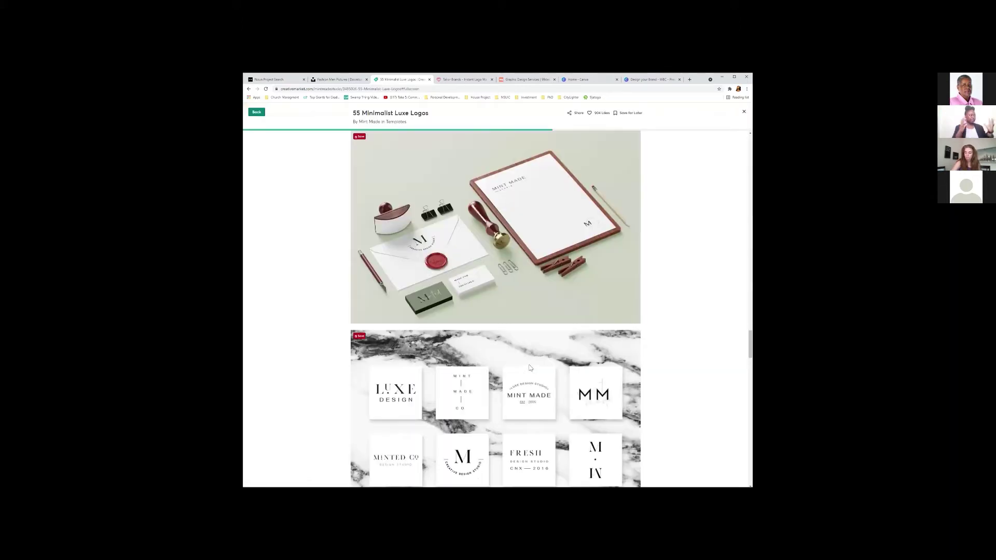
# Scroll through the 55 Minimalist Luxe Logos gallery, then close its tab.
pyautogui.scroll(-1, 646, 358)
pyautogui.scroll(-5, 642, 364)
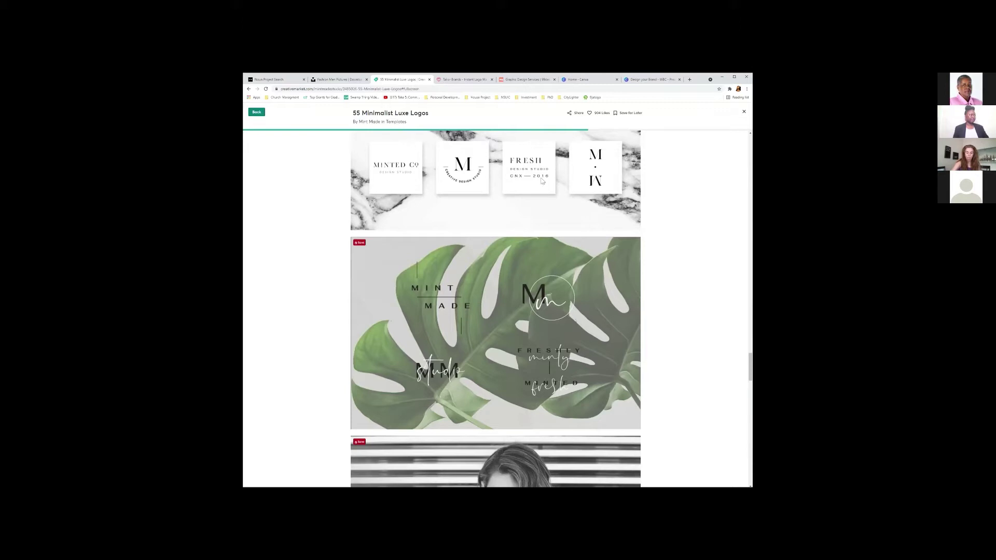
pyautogui.scroll(-1, 627, 454)
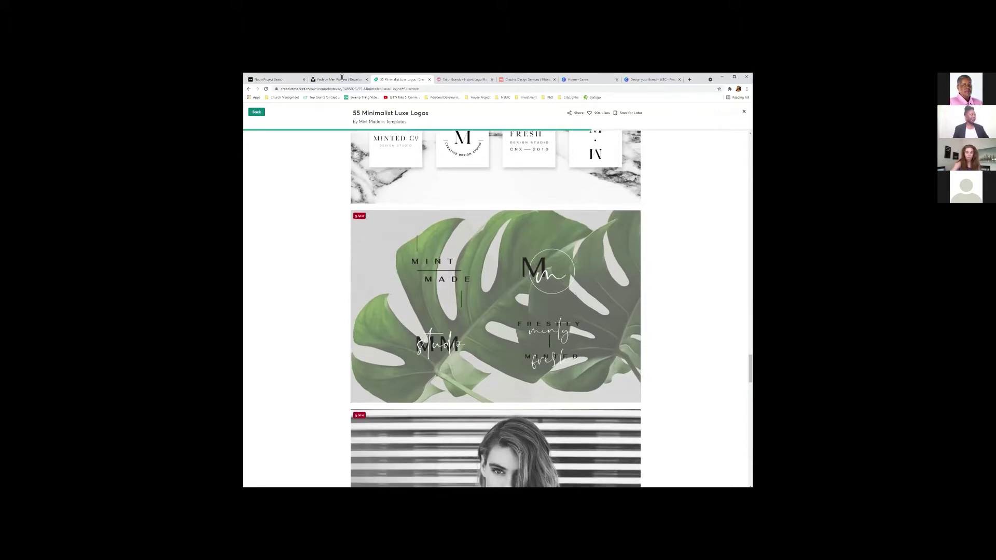
pyautogui.click(430, 79)
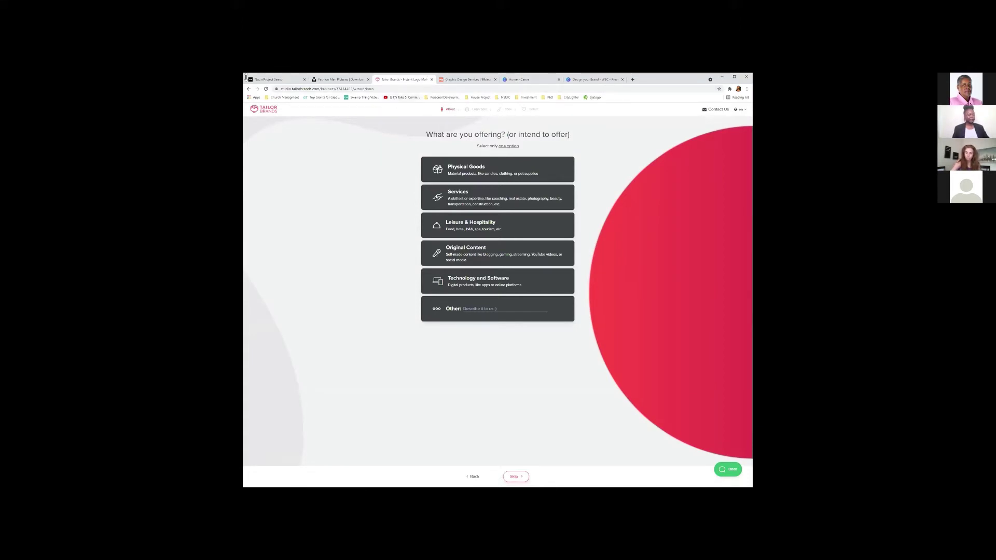
# Copy the Tailor Brands page address and move to the 99designs page.
pyautogui.click(330, 86)
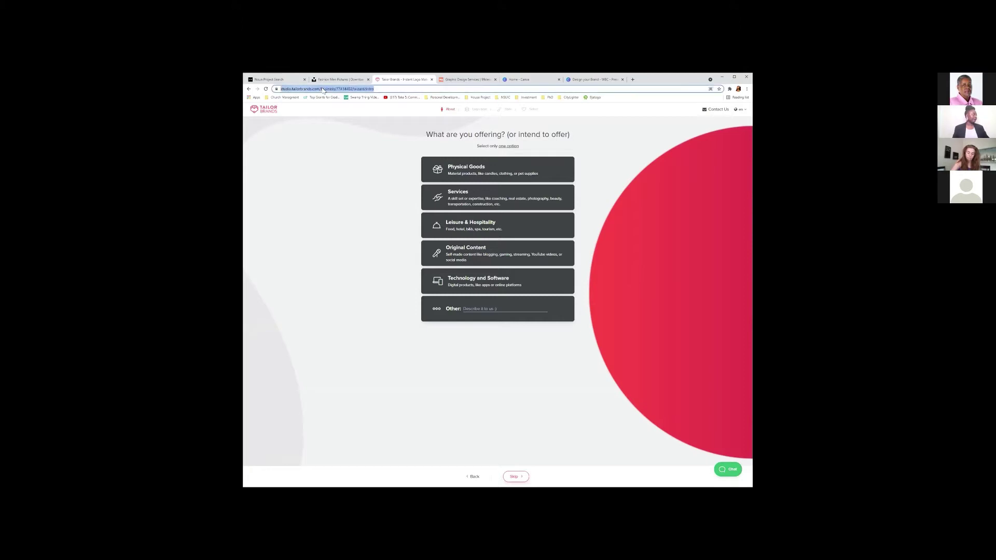
pyautogui.rightClick(327, 88)
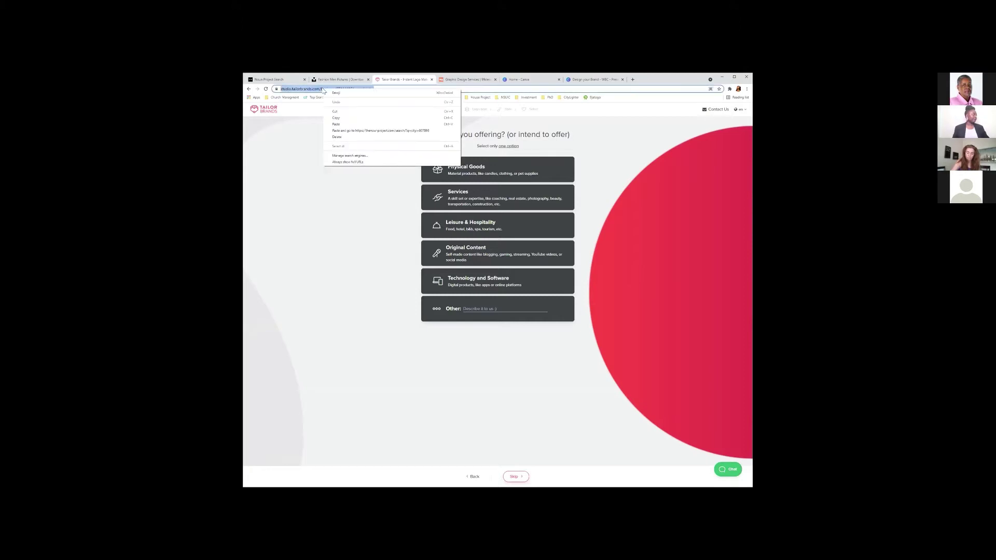
pyautogui.click(347, 119)
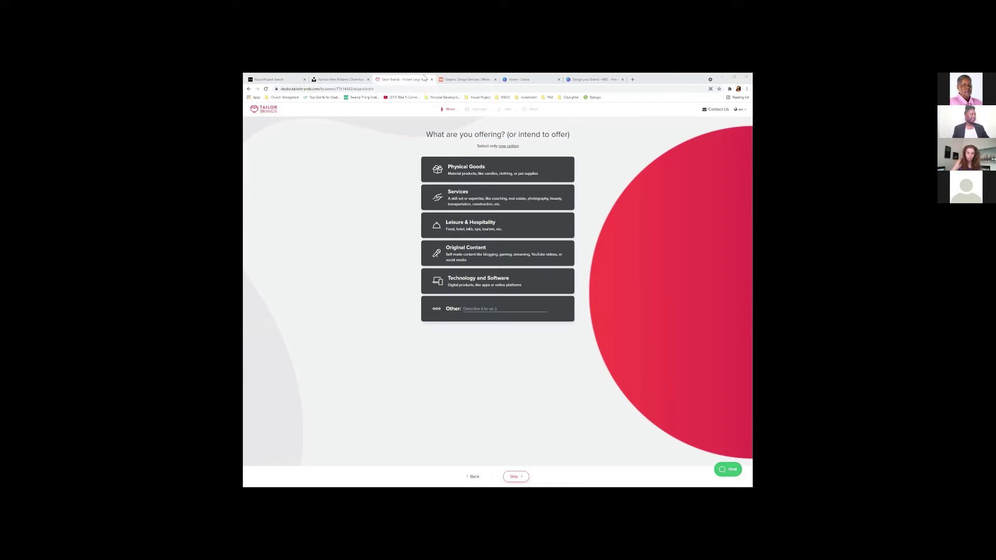
pyautogui.click(469, 82)
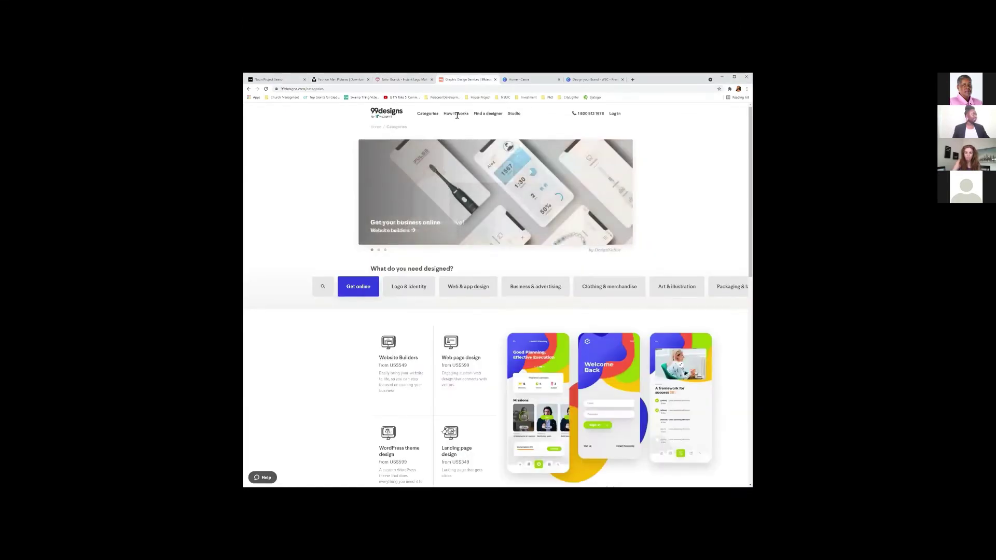
# Copy the 99designs categories page address and move to the Canva presentation.
pyautogui.click(337, 89)
pyautogui.rightClick(314, 89)
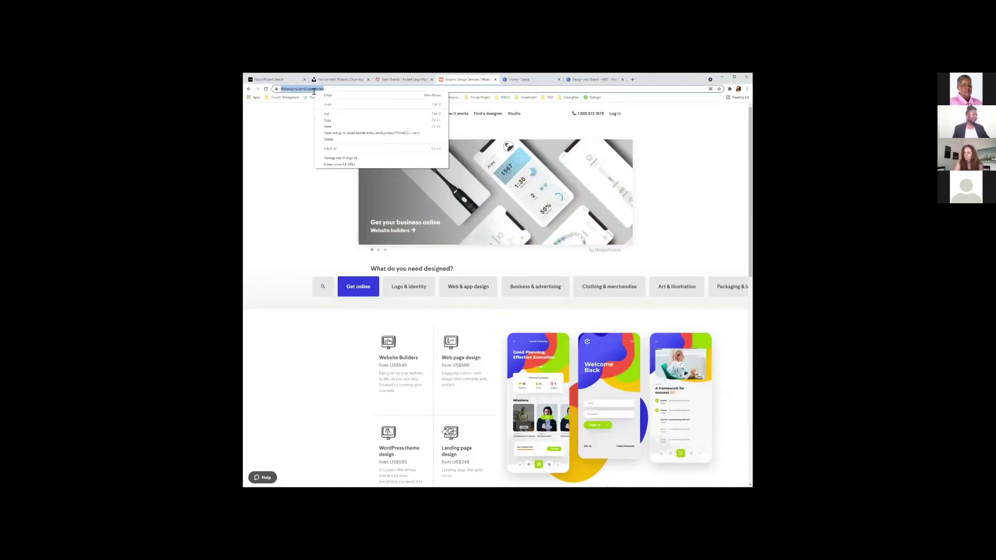
pyautogui.click(330, 119)
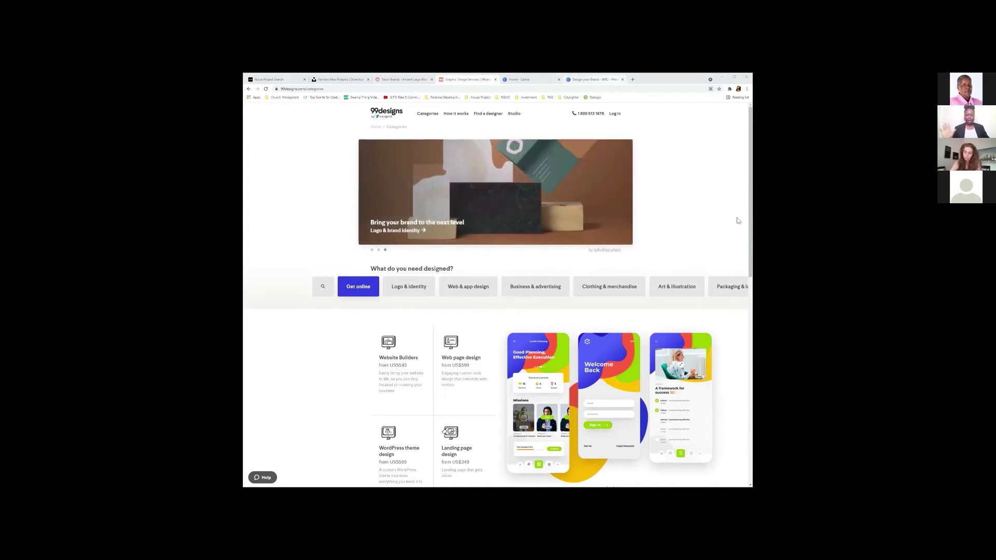
pyautogui.hotkey('ctrl', '6')
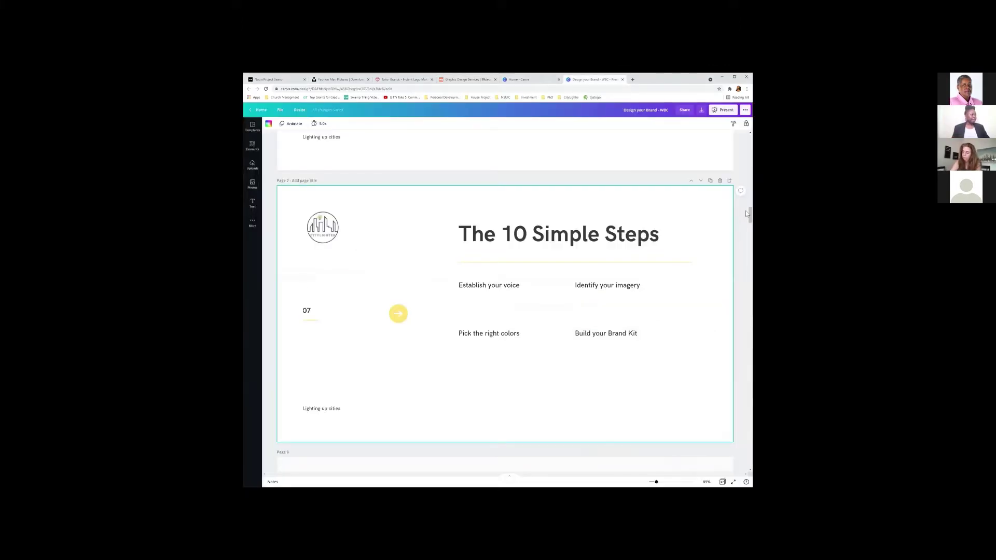
# Scroll the Design your Brand deck to its Value Proposition slide, then return to the Canva home page.
pyautogui.scroll(-2, 742, 217)
pyautogui.scroll(-1, 731, 218)
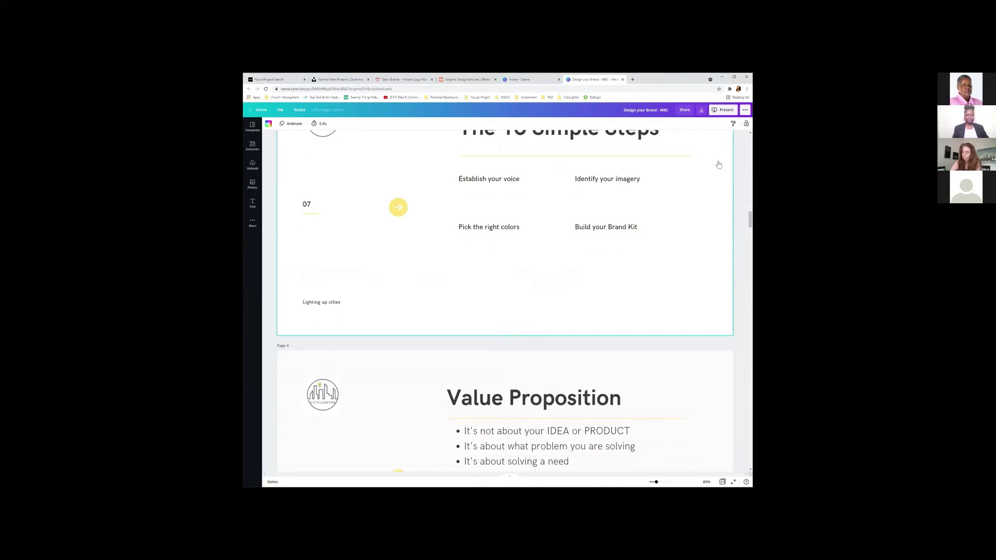
pyautogui.scroll(-3, 504, 301)
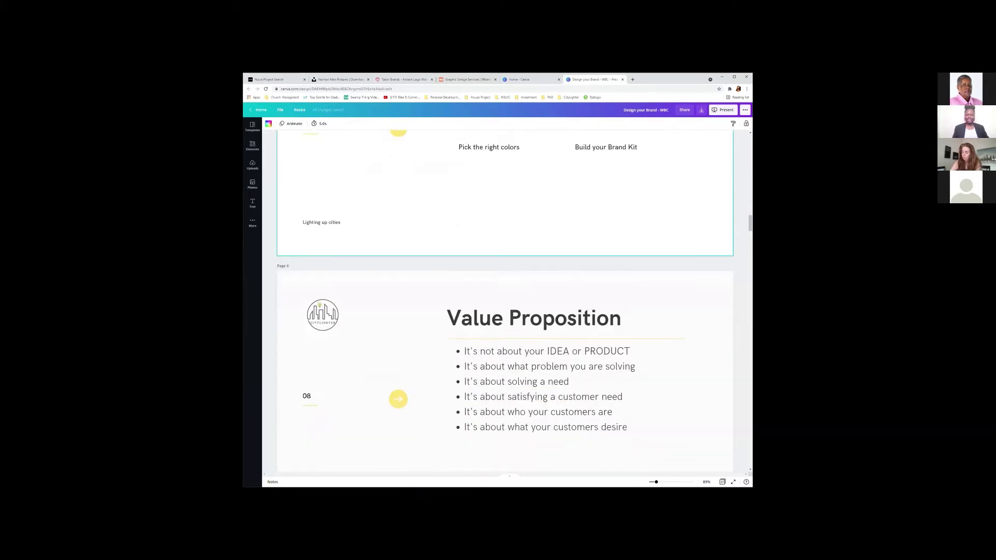
pyautogui.scroll(-1, 505, 301)
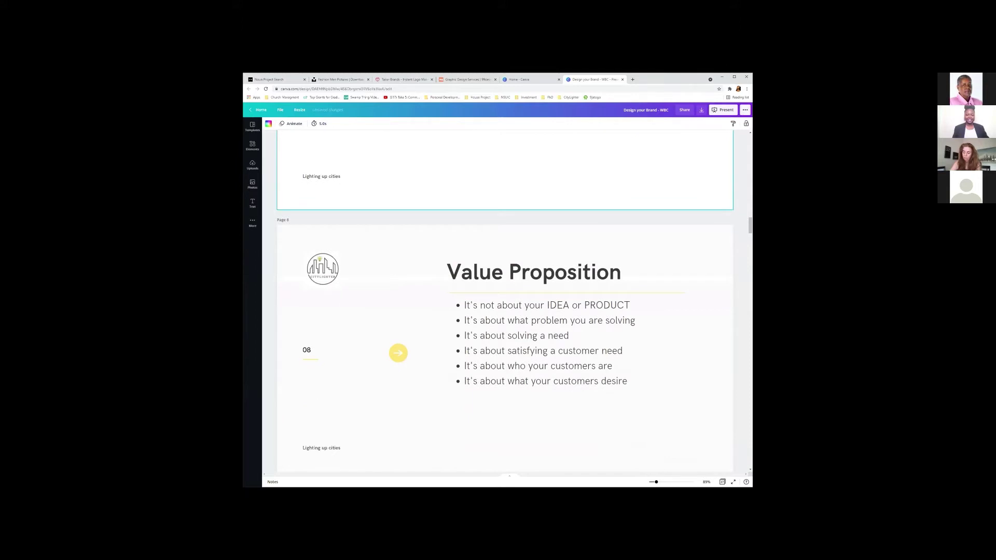
pyautogui.scroll(-2, 505, 301)
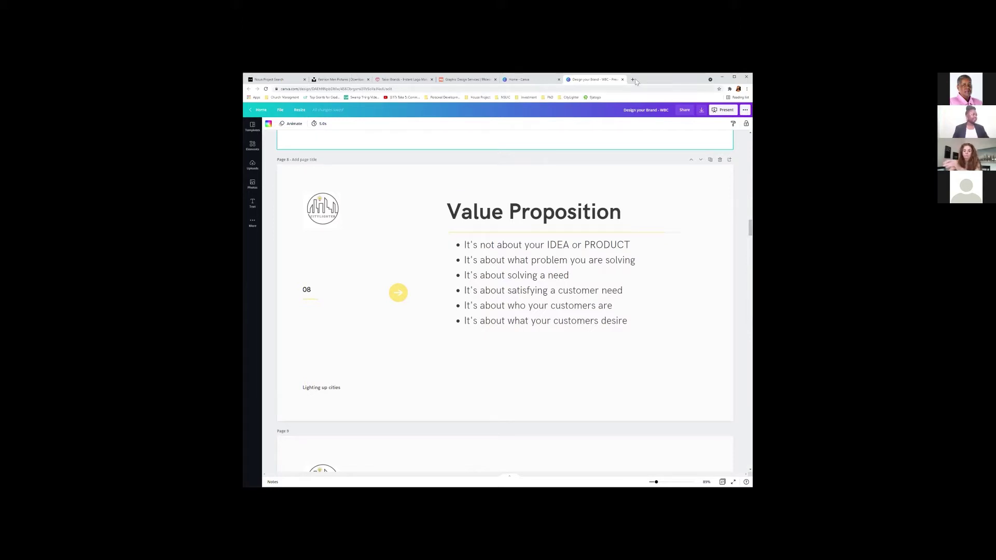
pyautogui.click(257, 109)
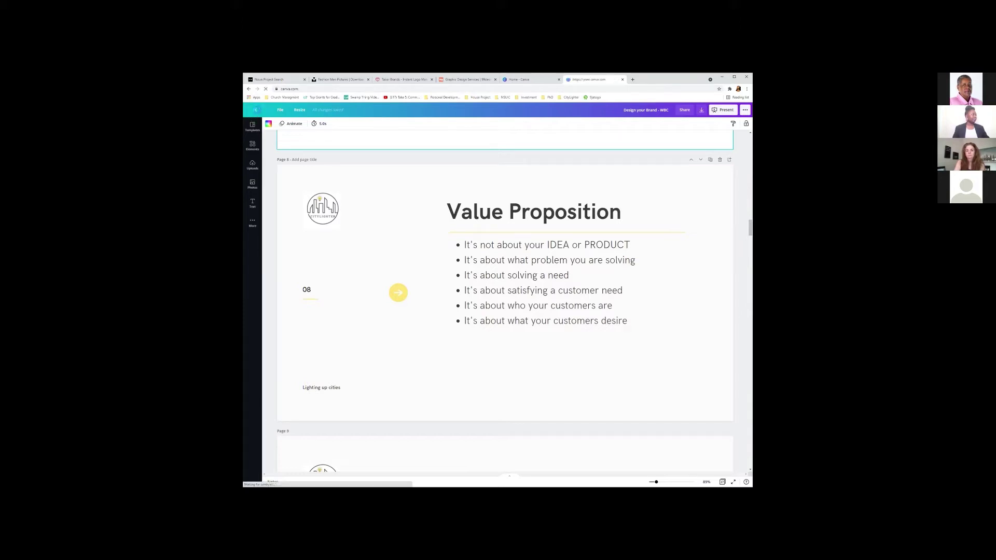
# Copy the Canva home page address from the address bar and switch away from the browser.
pyautogui.rightClick(291, 88)
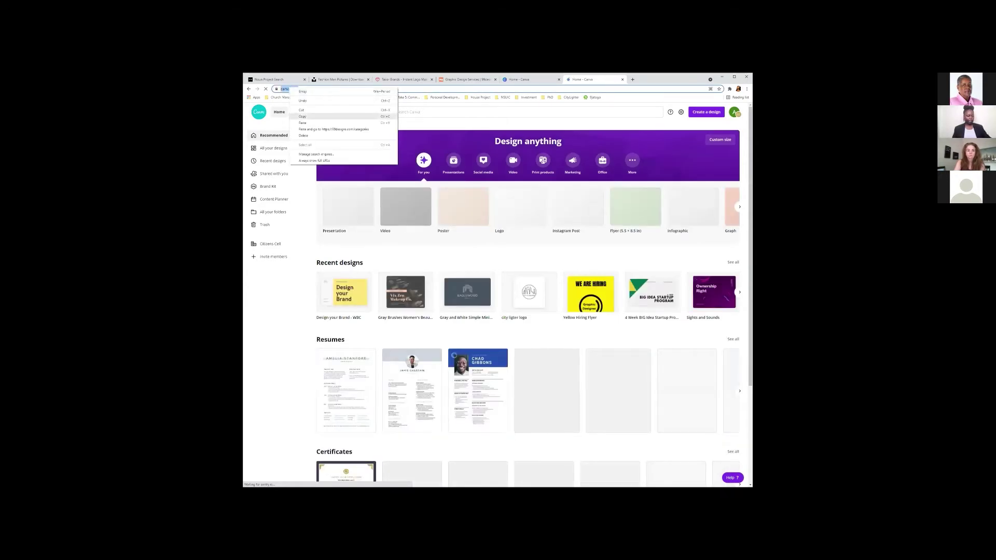
pyautogui.click(302, 116)
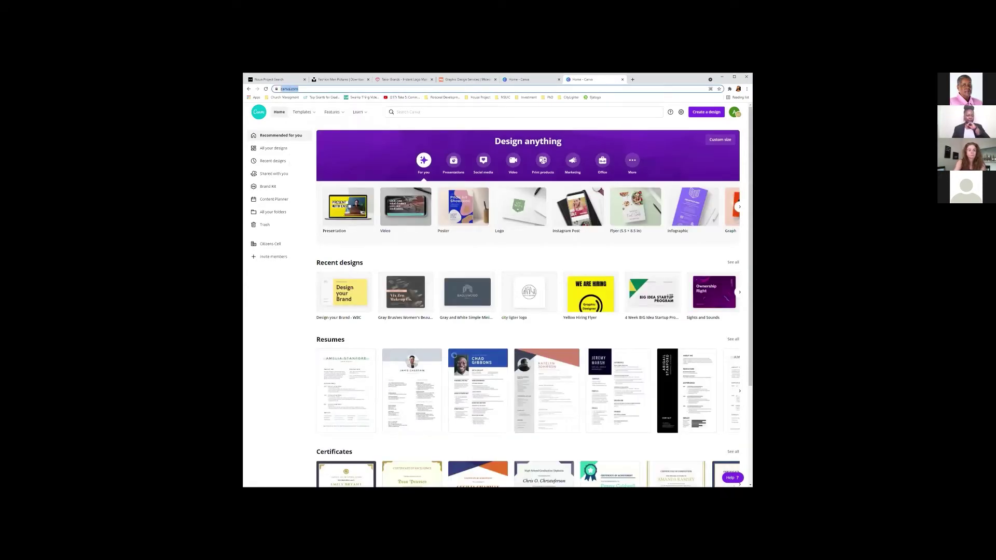
pyautogui.hotkey('alt', 'Tab')
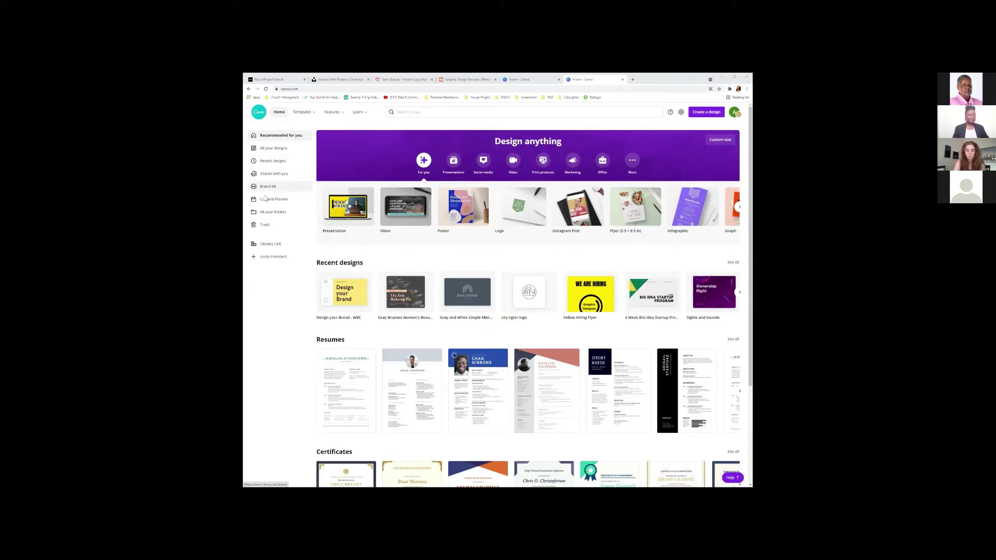
pyautogui.click(266, 192)
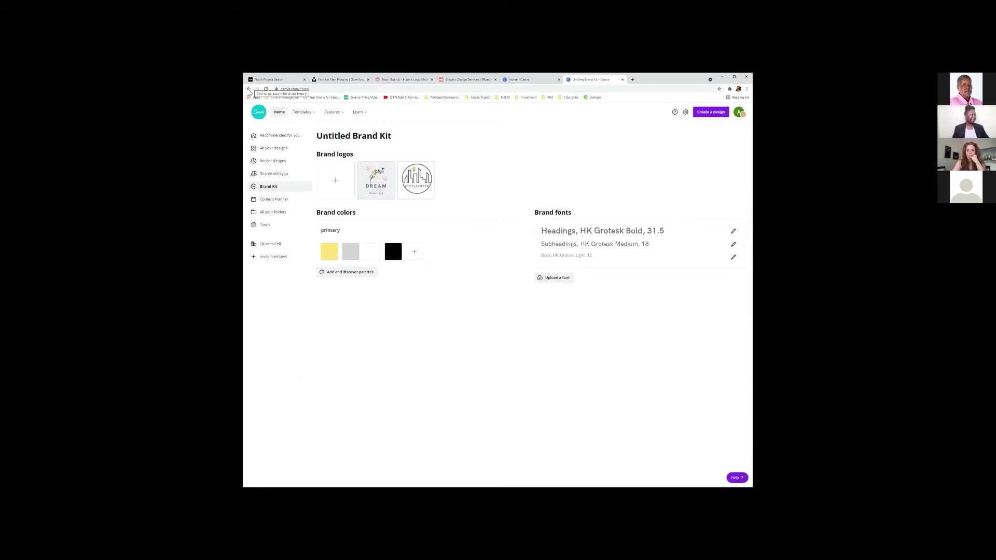
pyautogui.click(249, 89)
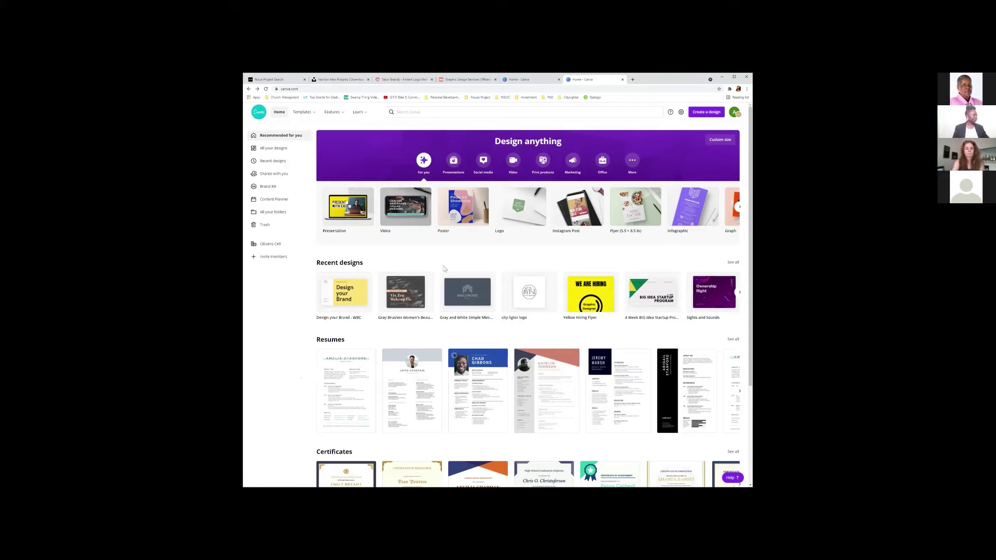
# Search Canva for 'facebook post sales' and open the Sale Facebook Post template results.
pyautogui.click(452, 111)
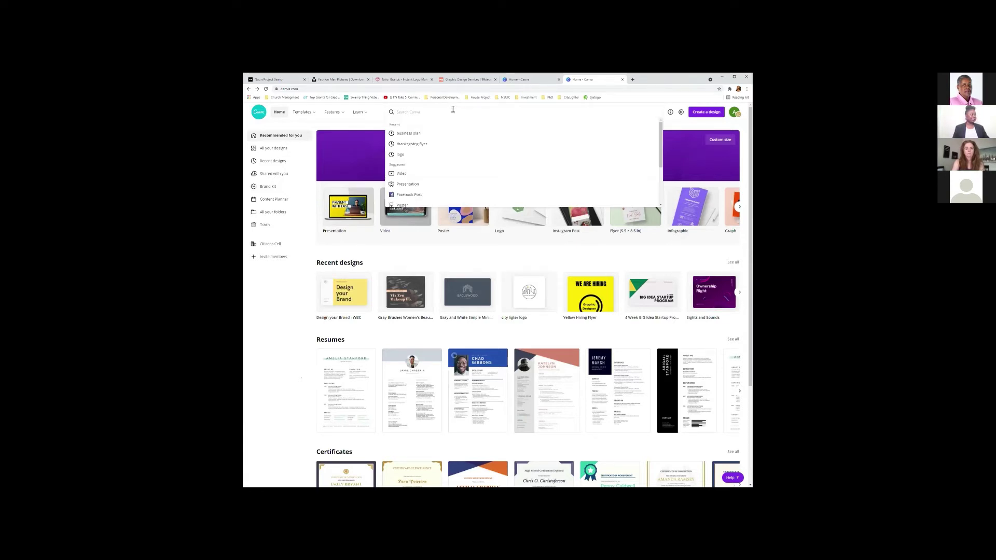
pyautogui.write('face')
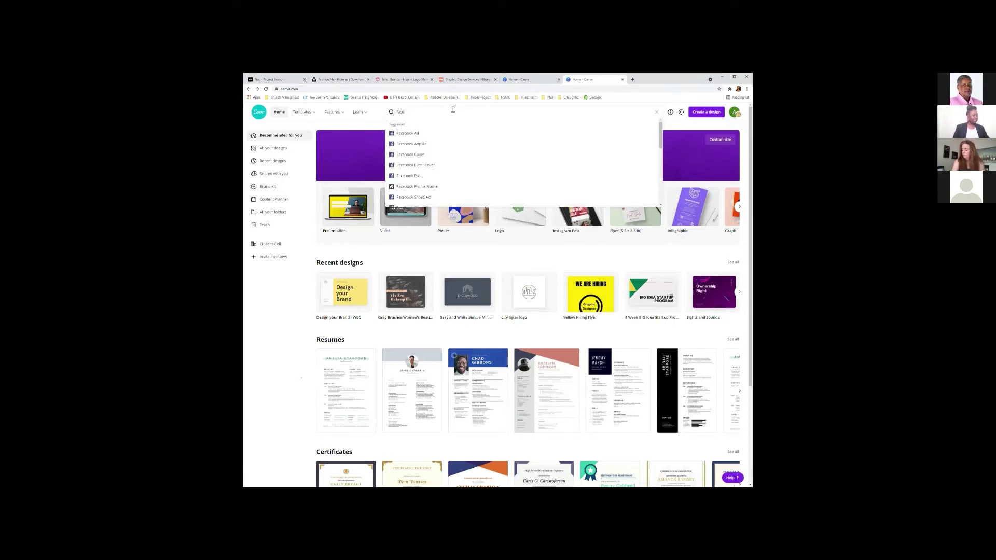
pyautogui.write('book')
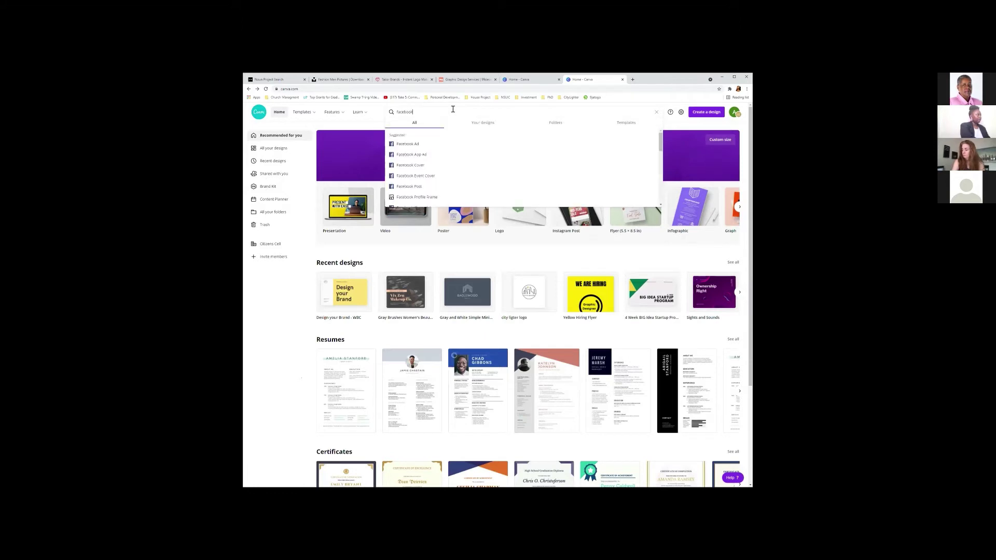
pyautogui.write(' post')
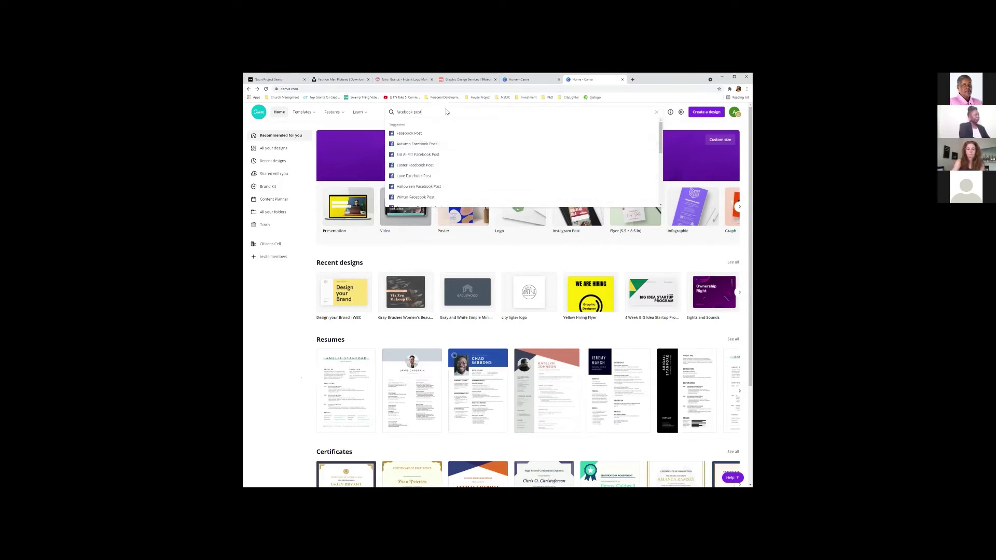
pyautogui.write('sales')
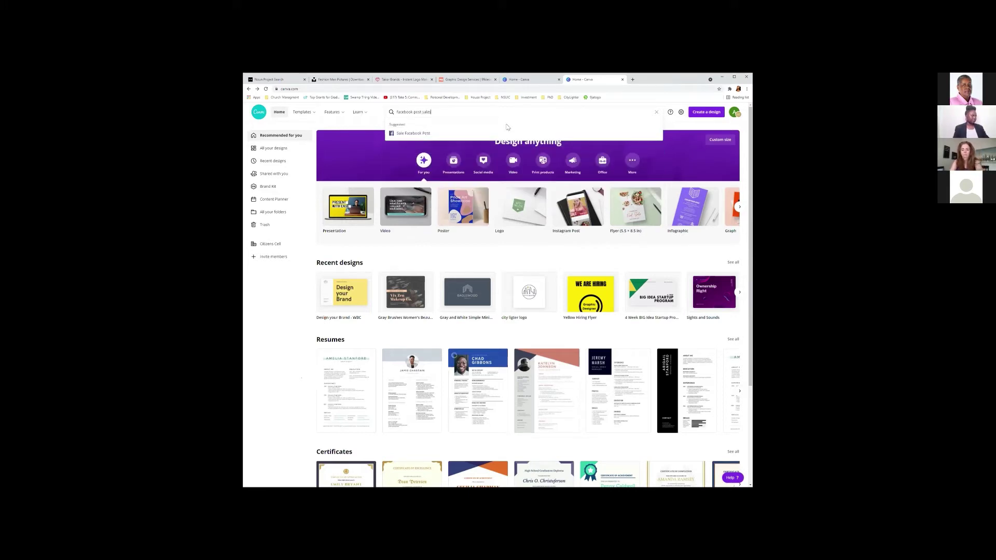
pyautogui.click(481, 135)
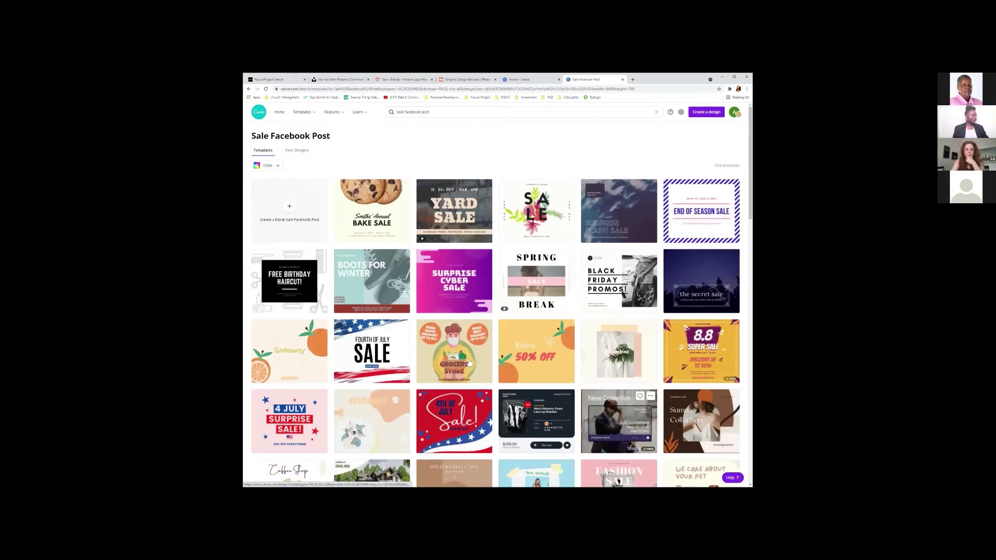
# Scroll through the Sale Facebook Post template results to browse the designs.
pyautogui.scroll(-1, 468, 363)
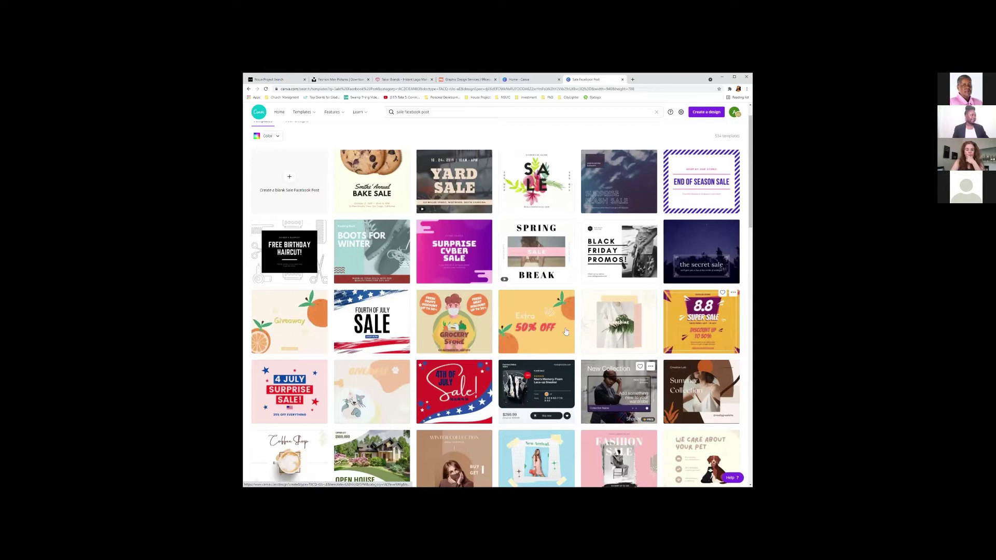
pyautogui.scroll(-3, 548, 162)
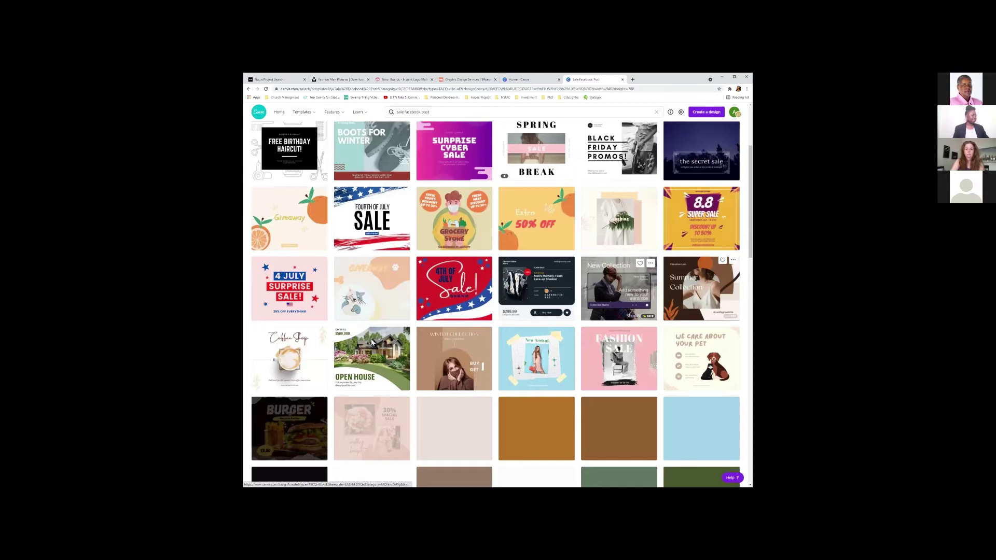
pyautogui.scroll(-5, 385, 315)
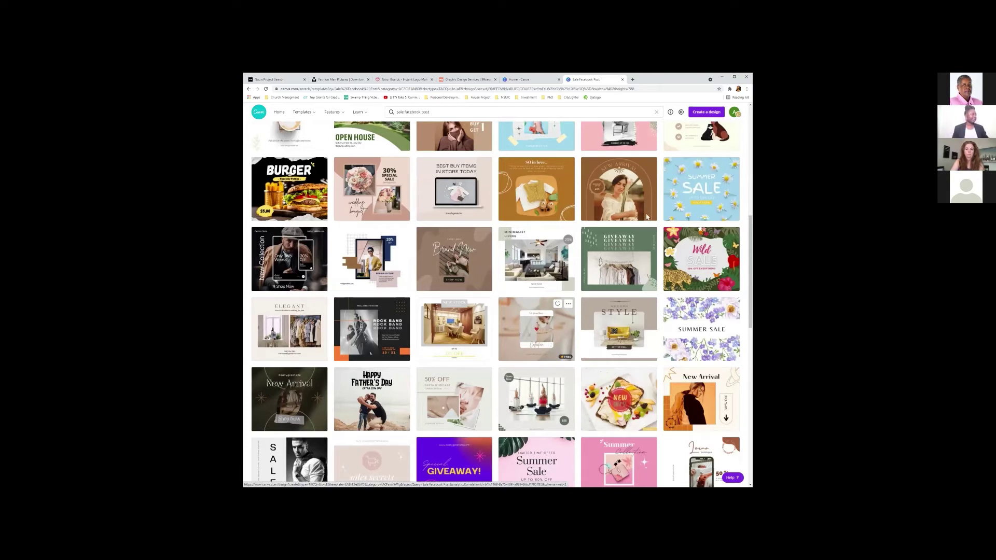
pyautogui.scroll(8, 675, 158)
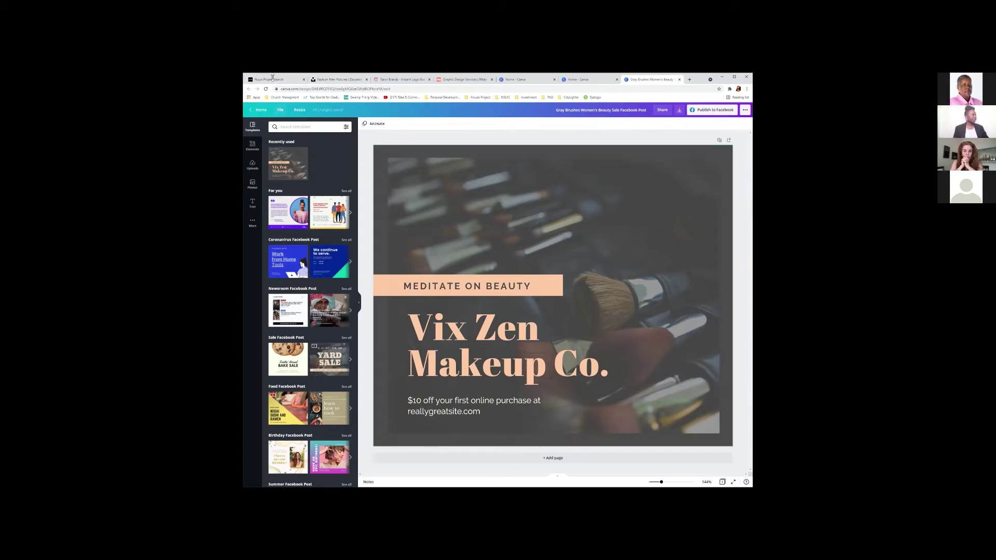
# Switch to the Unsplash 'Fashion Men Pictures' browser tab.
pyautogui.click(339, 79)
pyautogui.click(341, 88)
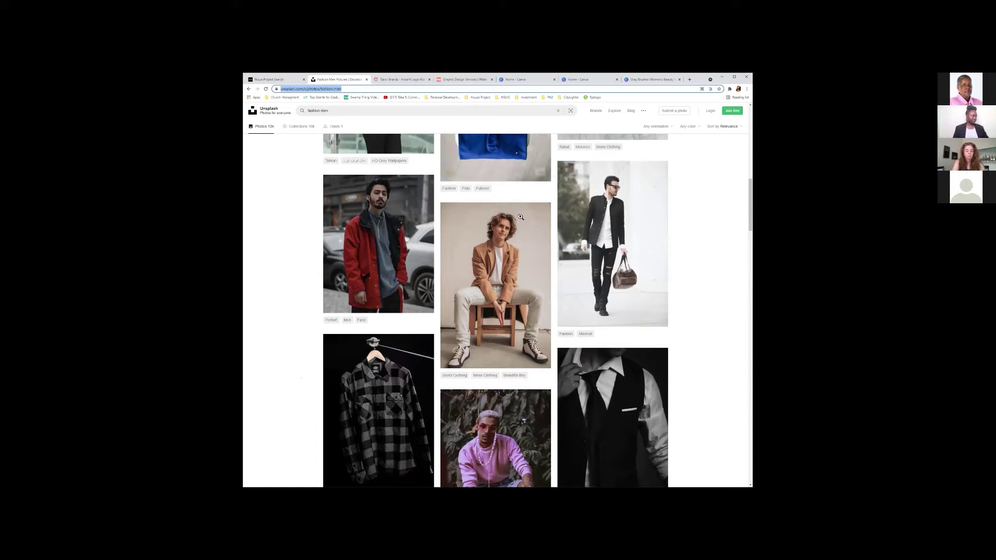
# Search Unsplash for 'beauty', get the pink makeup flat-lay photo, and return to the Canva tab.
pyautogui.scroll(4, 520, 217)
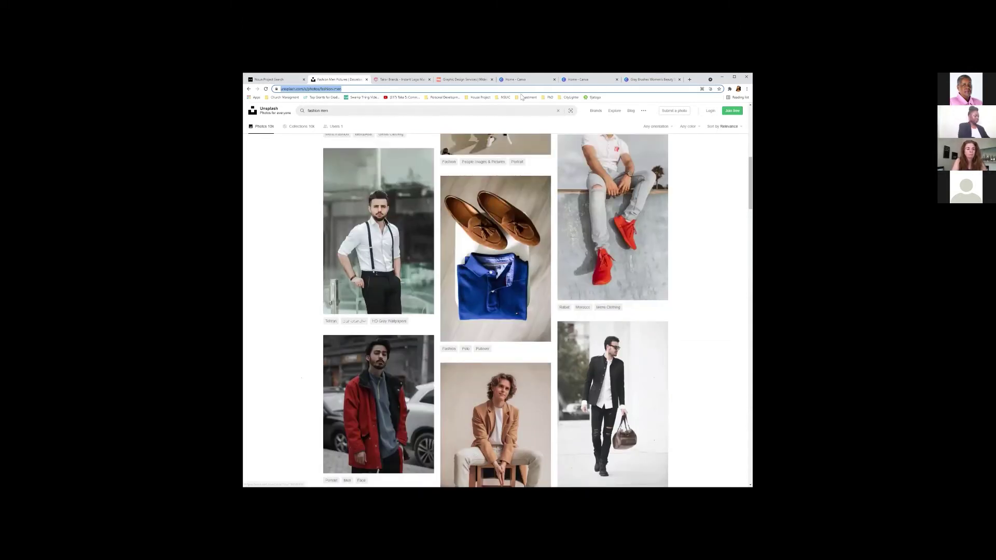
pyautogui.scroll(3, 496, 405)
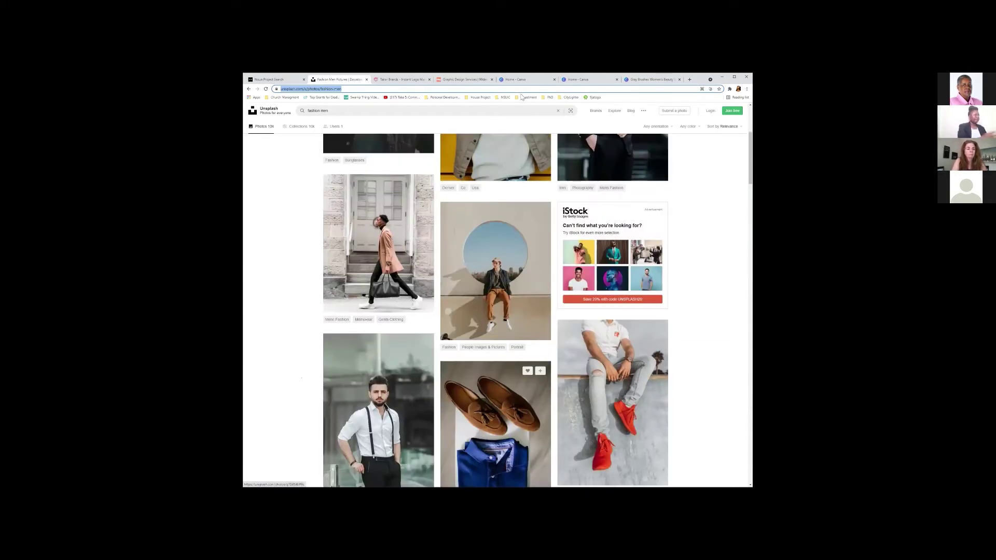
pyautogui.write('beauty')
pyautogui.press('Return')
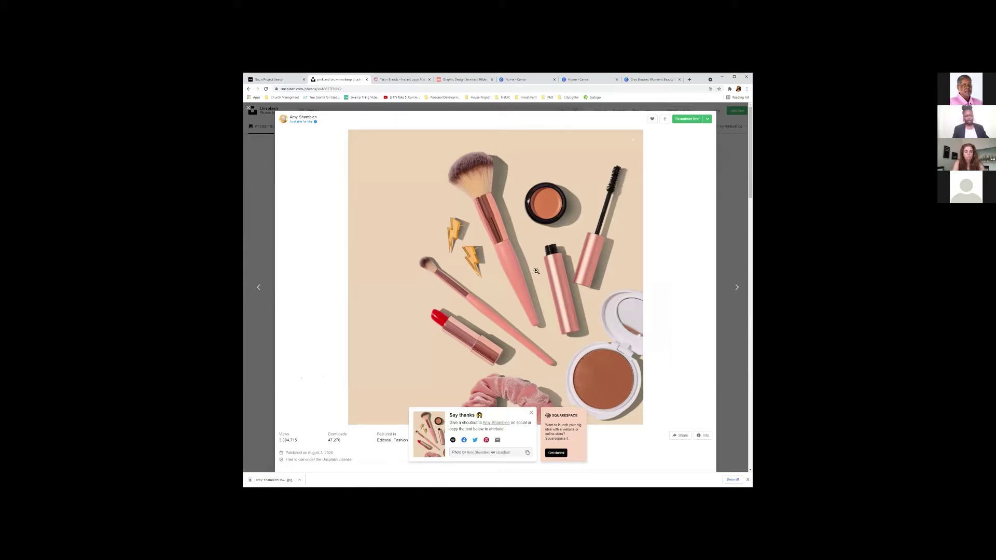
pyautogui.click(729, 147)
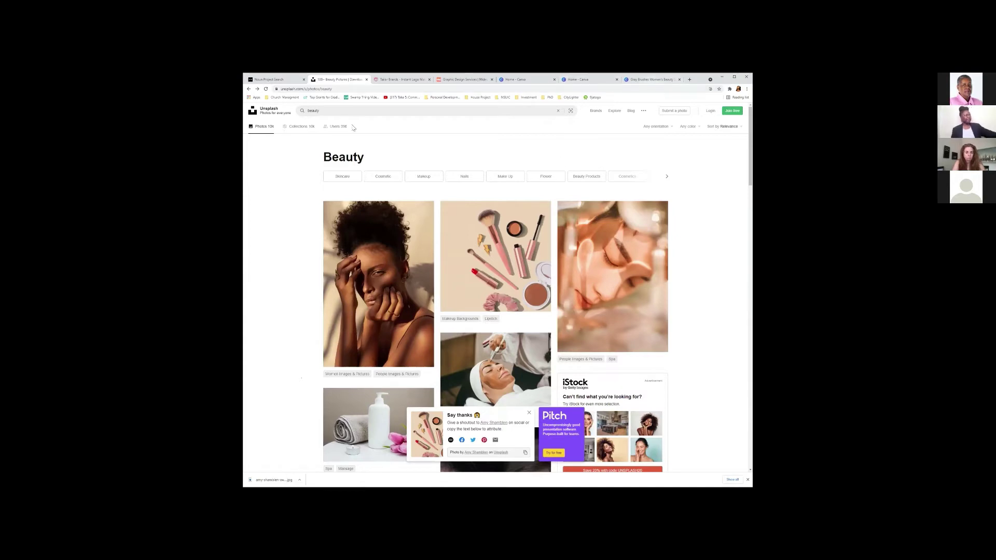
pyautogui.hotkey('ctrl', '9')
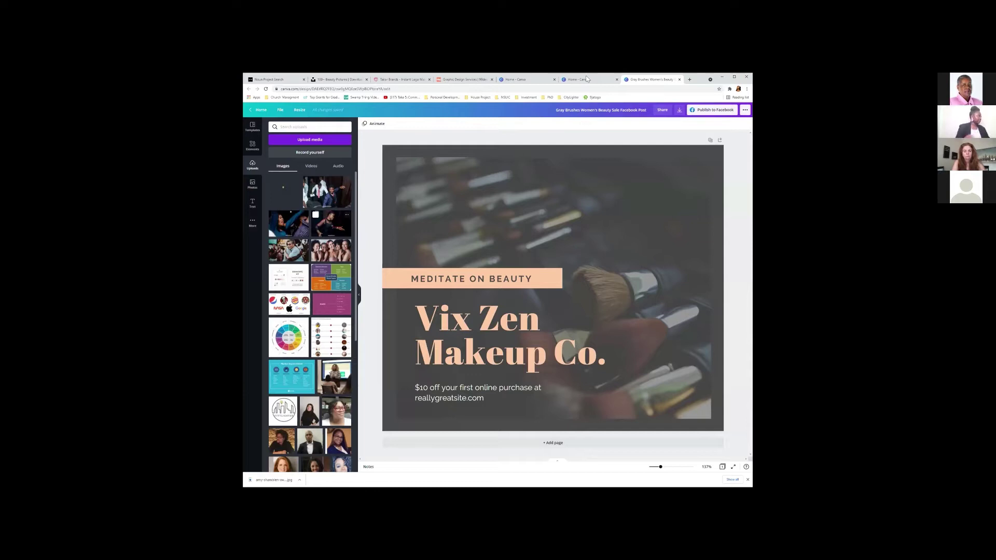
# Upload the downloaded makeup flat-lay photo ('amy') to Canva and add it to the design.
pyautogui.click(310, 140)
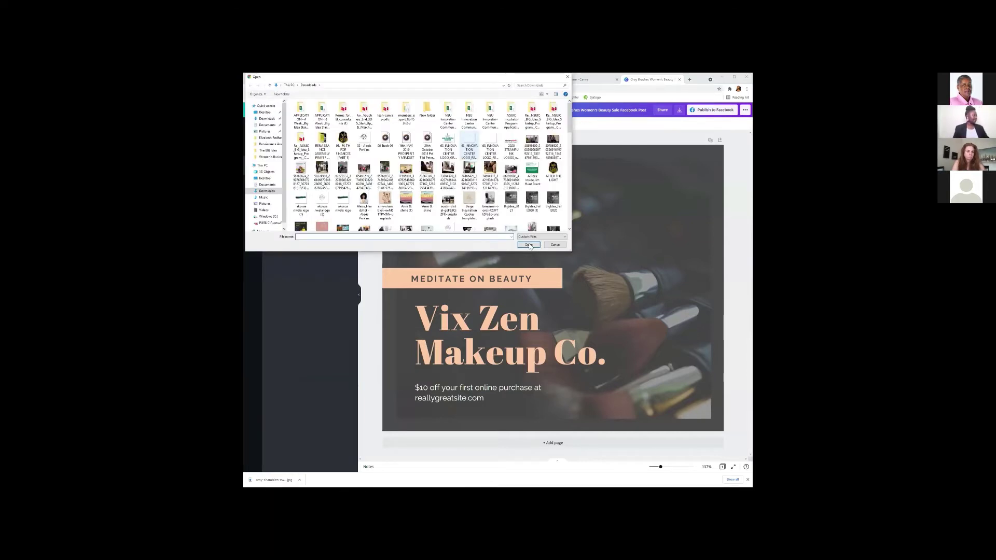
pyautogui.write('amy')
pyautogui.press('Tab')
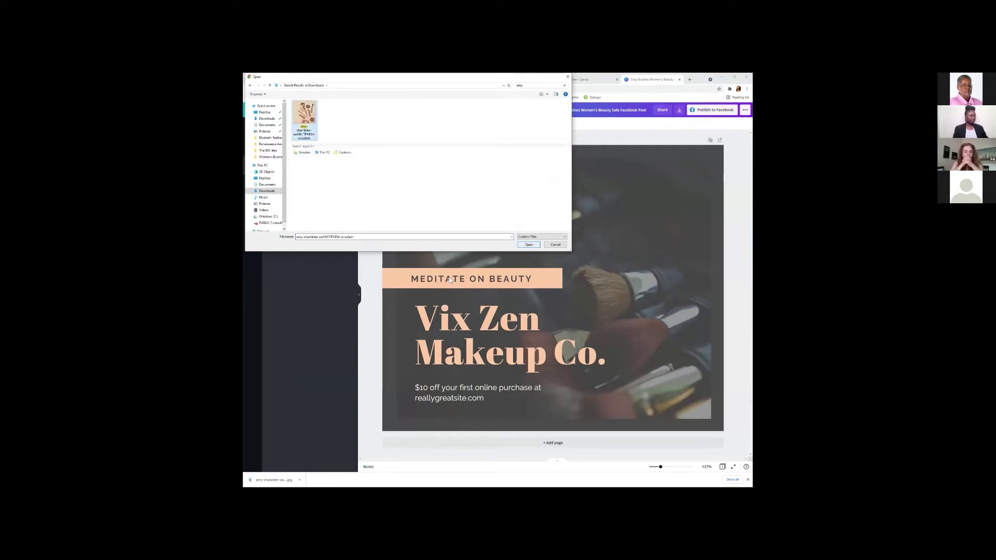
pyautogui.click(529, 244)
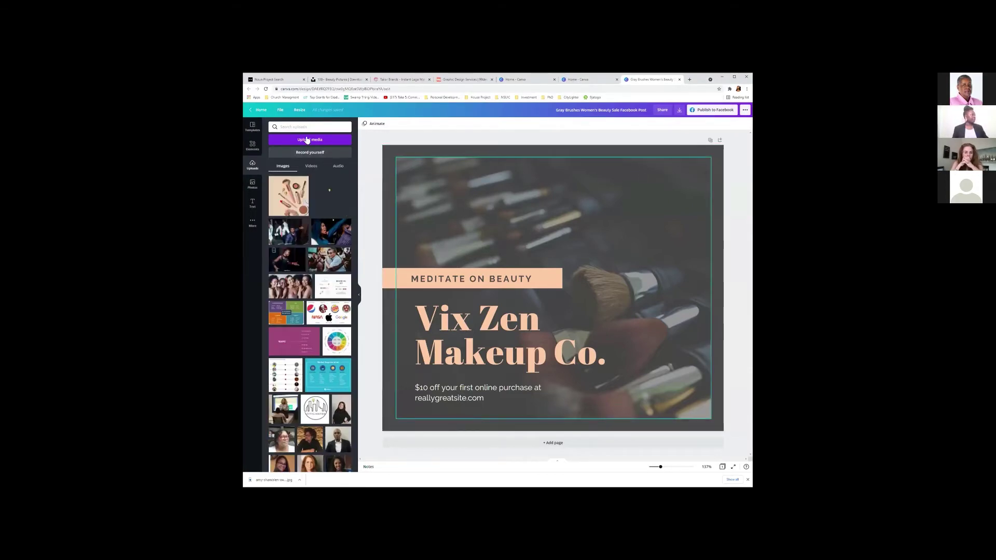
pyautogui.click(295, 194)
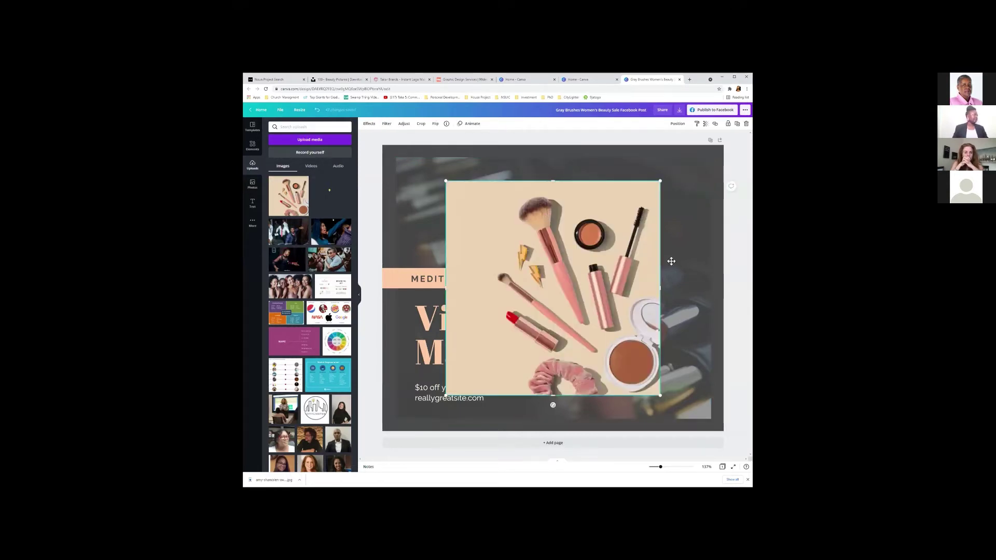
# Delete the old brushes background and enlarge the makeup photo to cover most of the page.
pyautogui.moveTo(611, 291); pyautogui.dragTo(687, 363)
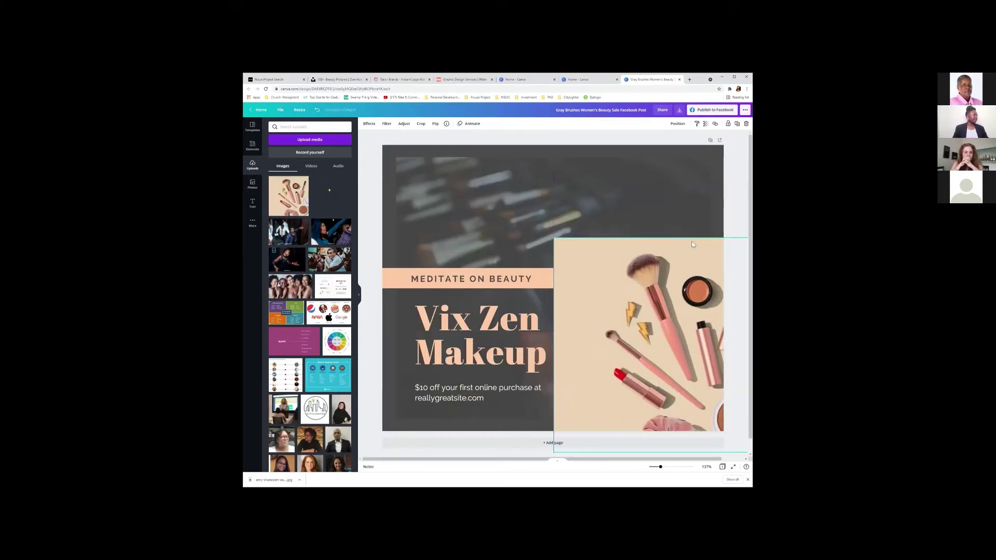
pyautogui.moveTo(669, 256); pyautogui.dragTo(569, 175)
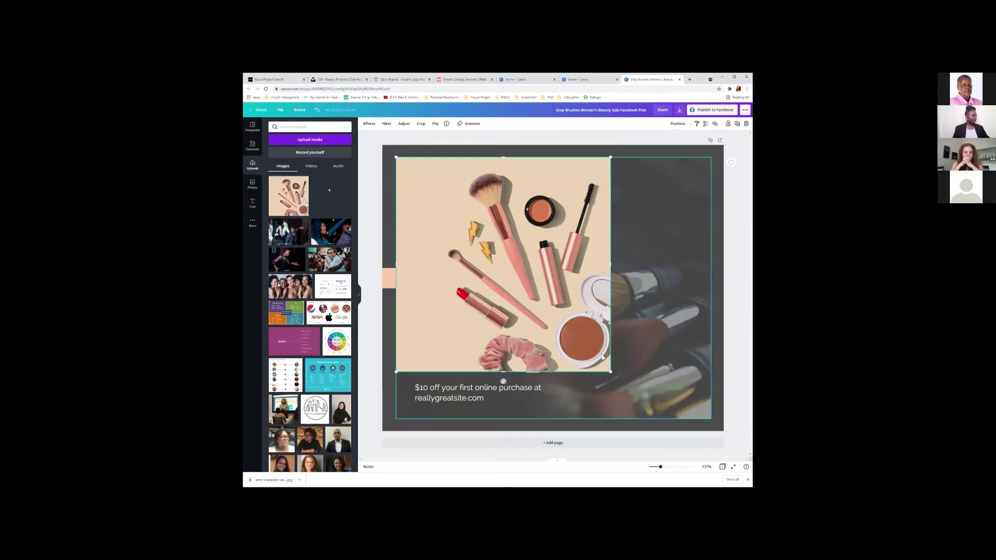
pyautogui.click(610, 379)
pyautogui.press('Delete')
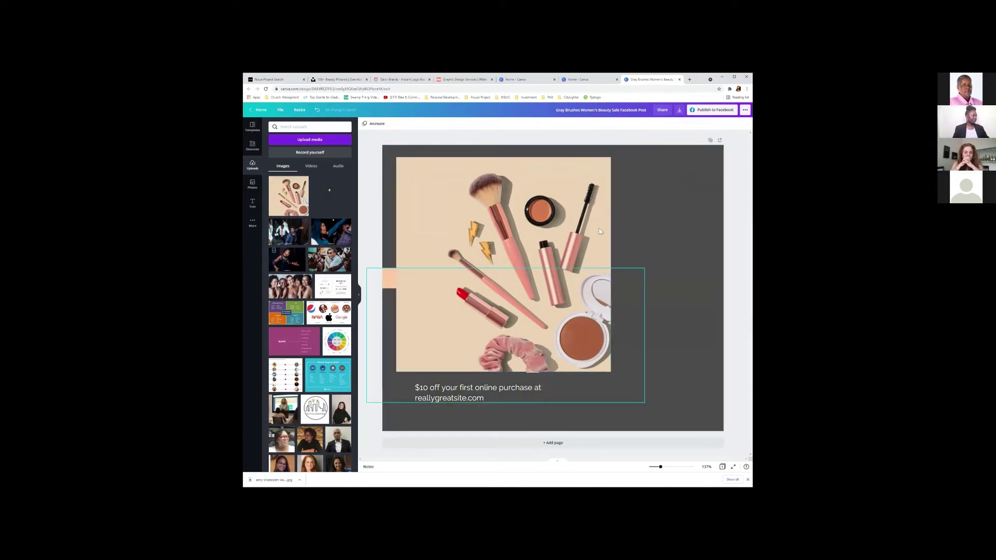
pyautogui.click(609, 370)
pyautogui.moveTo(610, 372); pyautogui.dragTo(707, 303)
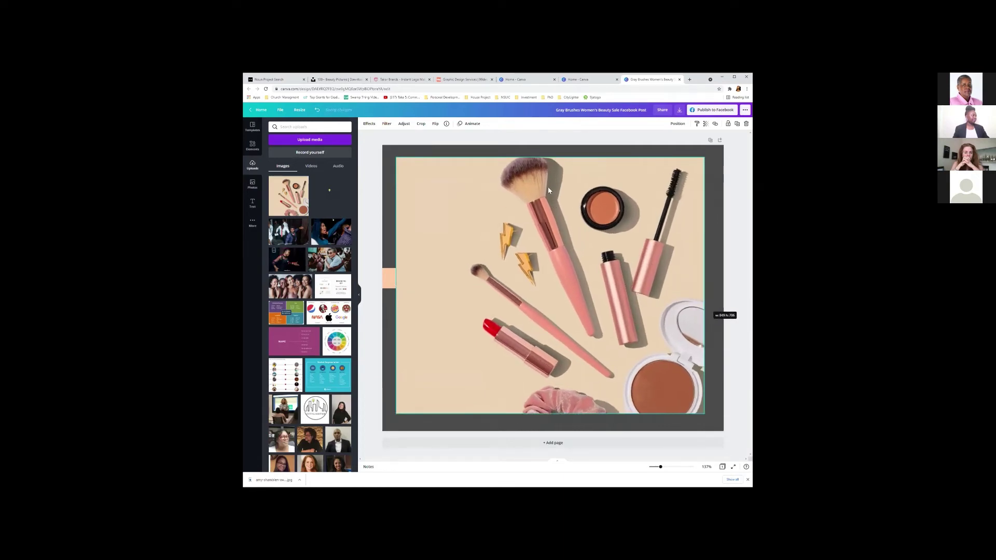
pyautogui.press('Escape')
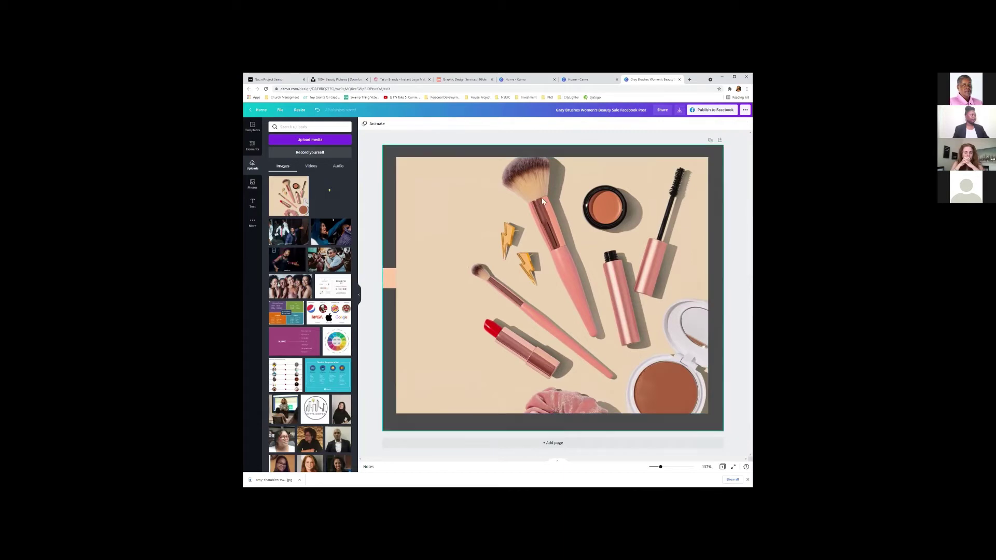
pyautogui.click(535, 206)
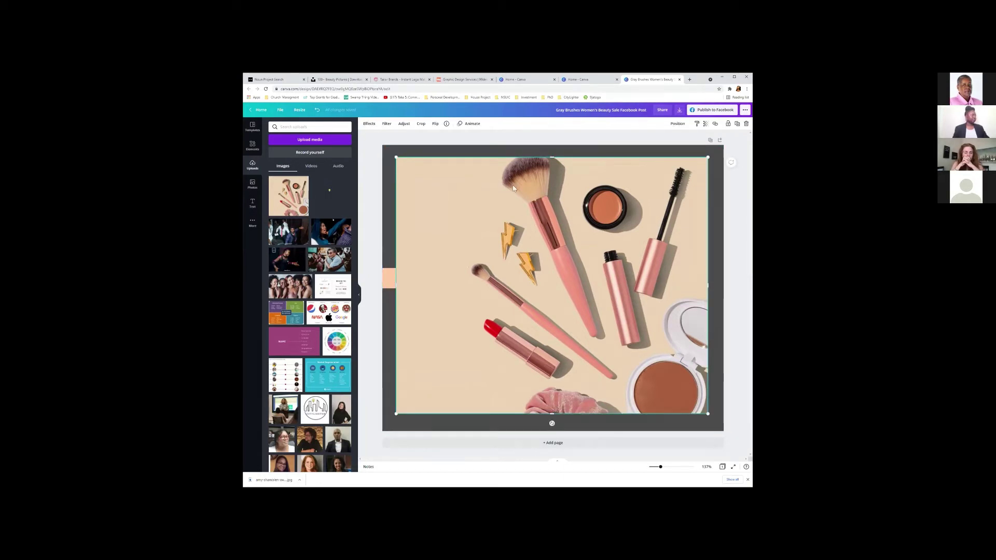
# Send the makeup photo backward behind the text layers.
pyautogui.click(677, 125)
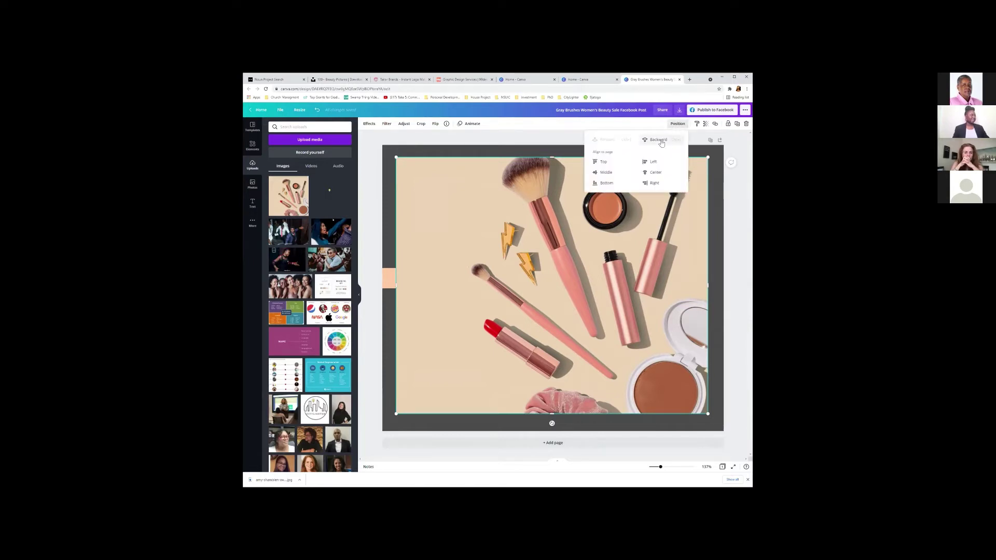
pyautogui.click(659, 141)
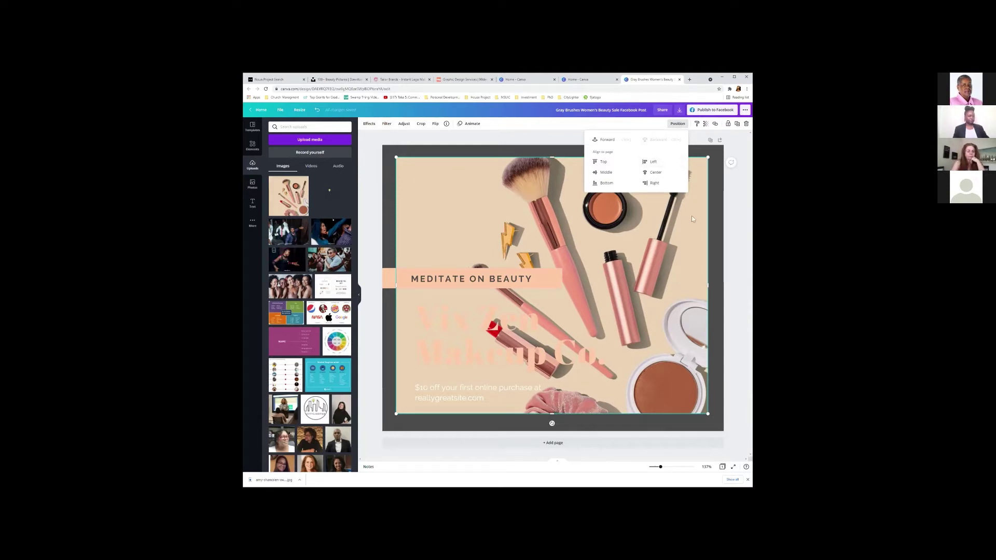
pyautogui.click(682, 232)
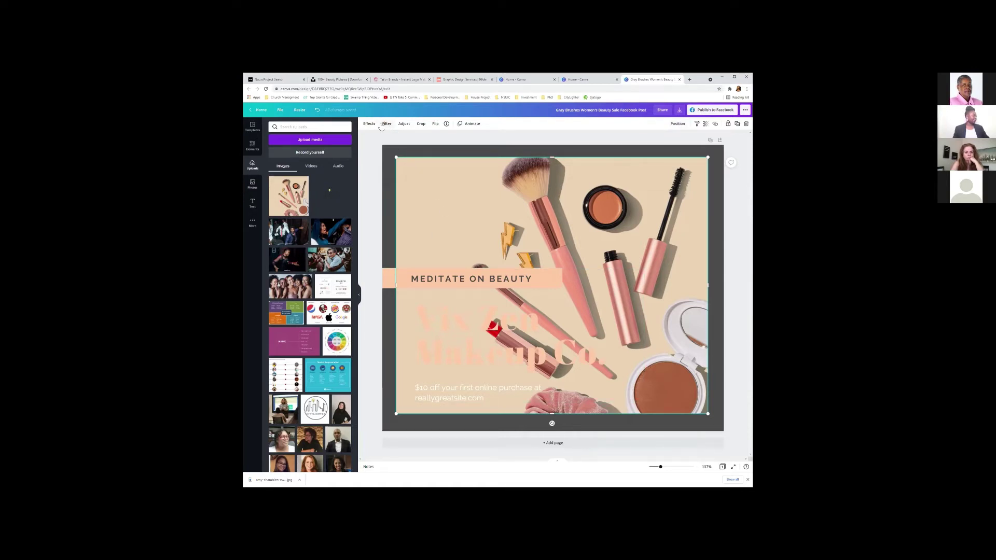
# Try a Greyscale filter at several intensities on the photo, then reset the filter to None.
pyautogui.click(384, 126)
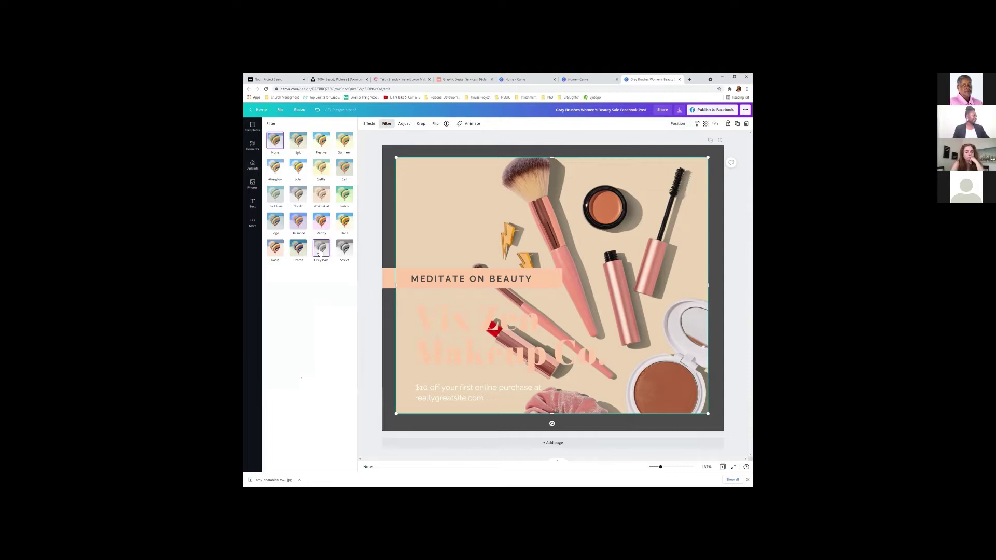
pyautogui.click(320, 251)
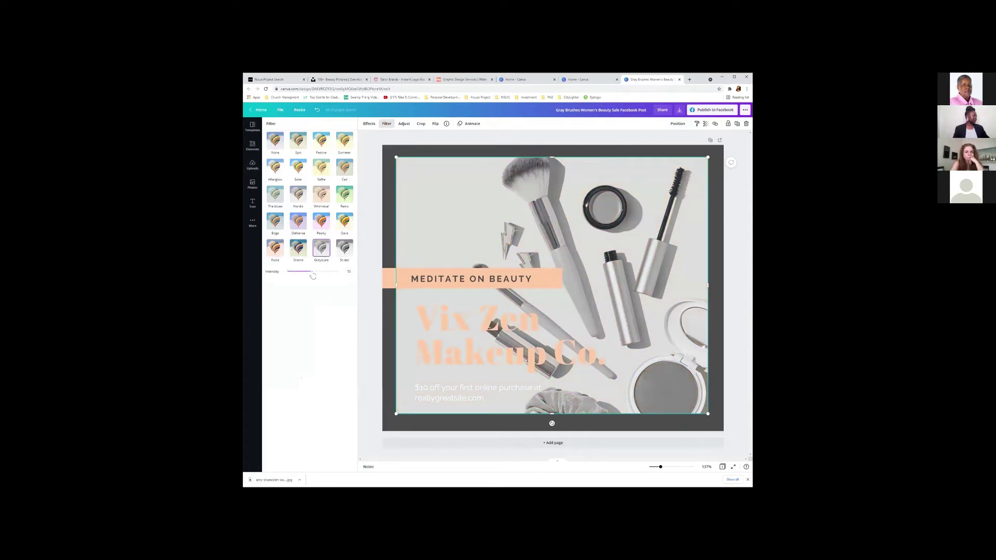
pyautogui.moveTo(313, 272); pyautogui.dragTo(338, 271)
pyautogui.click(294, 274)
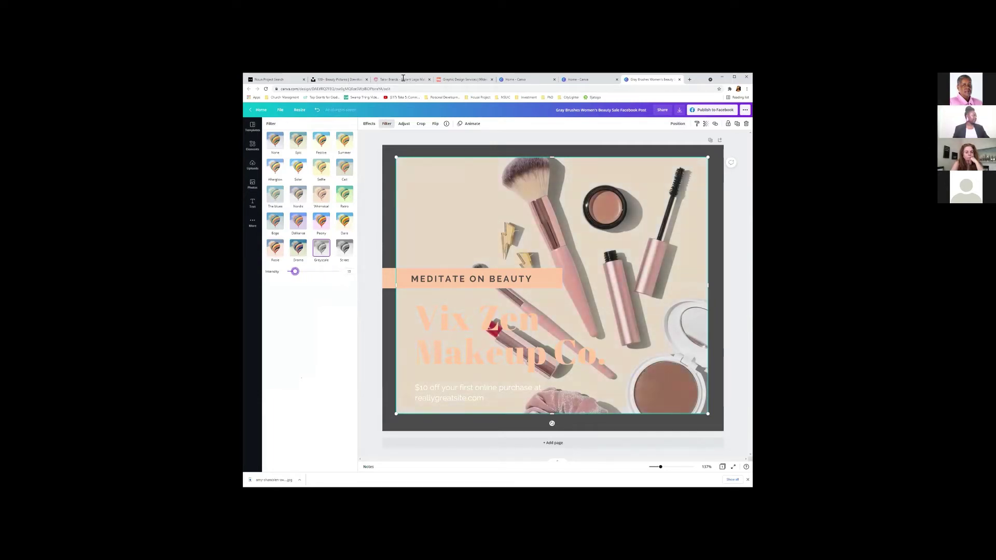
pyautogui.moveTo(296, 271); pyautogui.dragTo(311, 271)
pyautogui.click(368, 125)
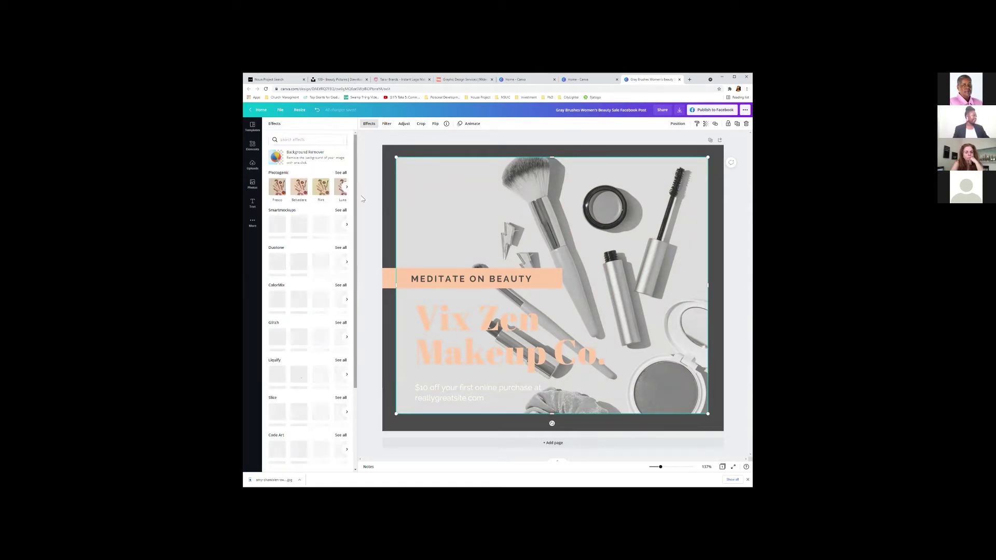
pyautogui.click(252, 165)
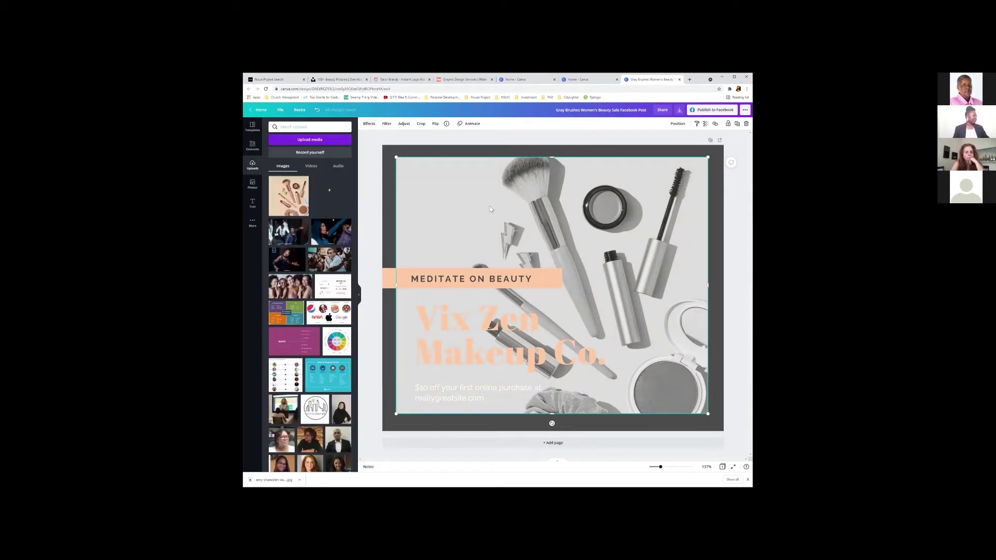
pyautogui.click(386, 124)
pyautogui.click(275, 142)
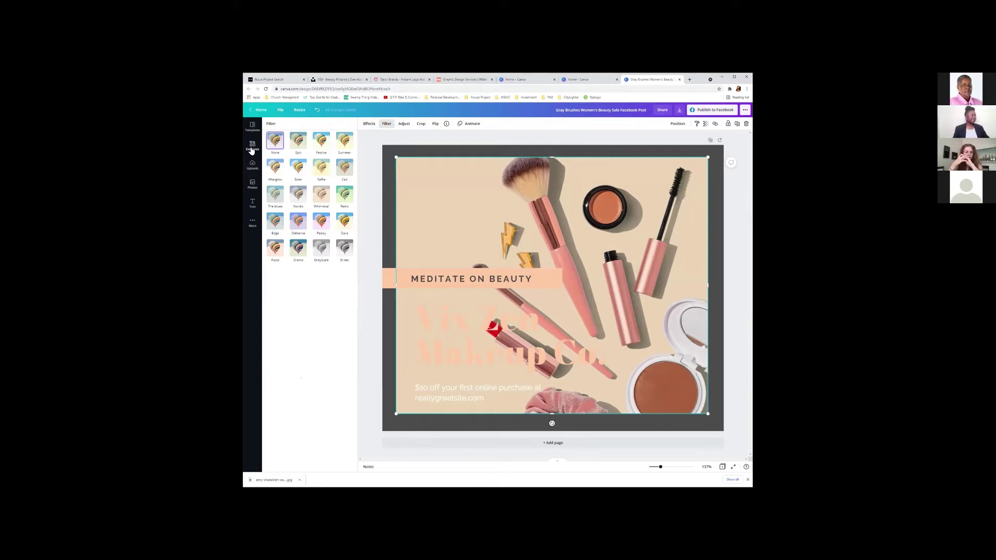
# Add a grey square sized to cover the whole photo and set its transparency to 43.
pyautogui.click(253, 147)
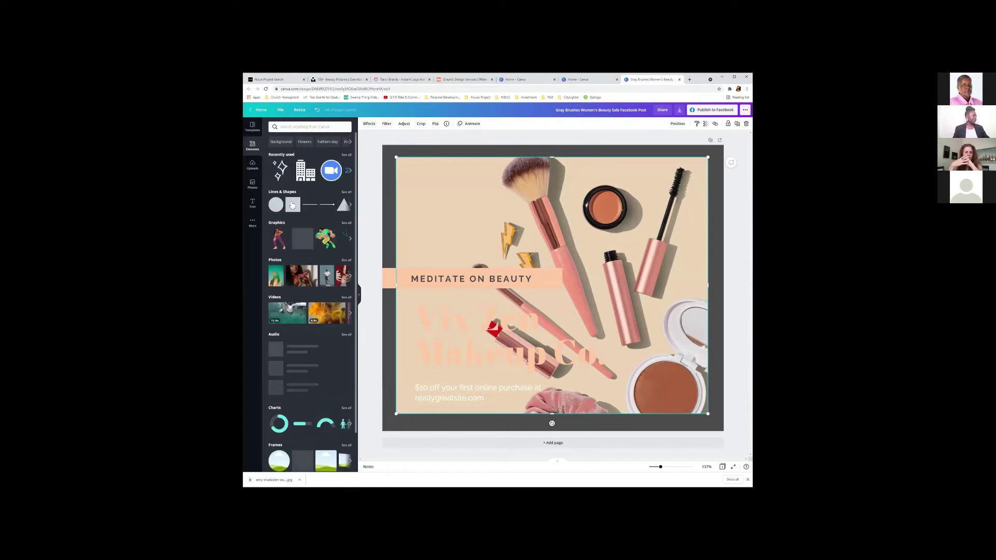
pyautogui.moveTo(529, 251); pyautogui.dragTo(454, 189)
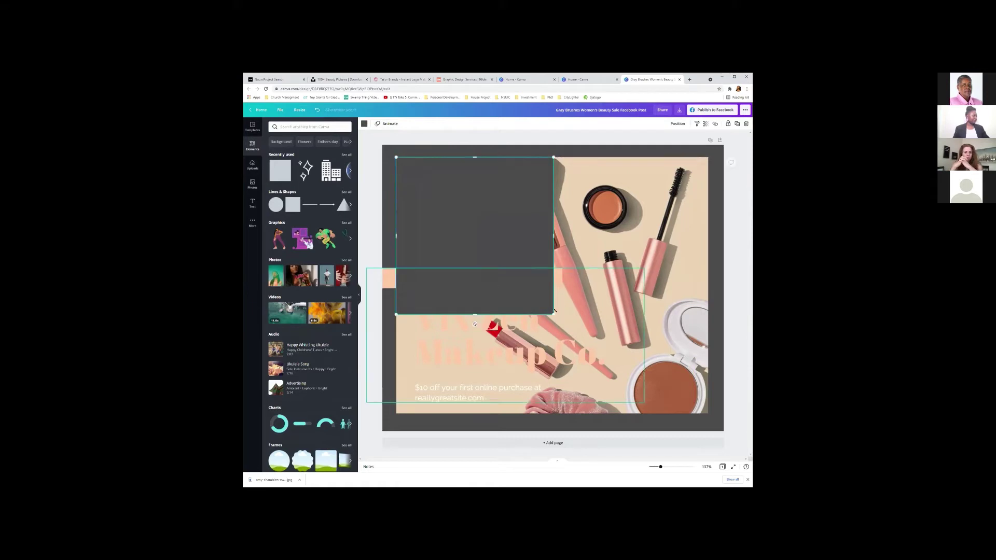
pyautogui.moveTo(554, 312); pyautogui.dragTo(636, 448)
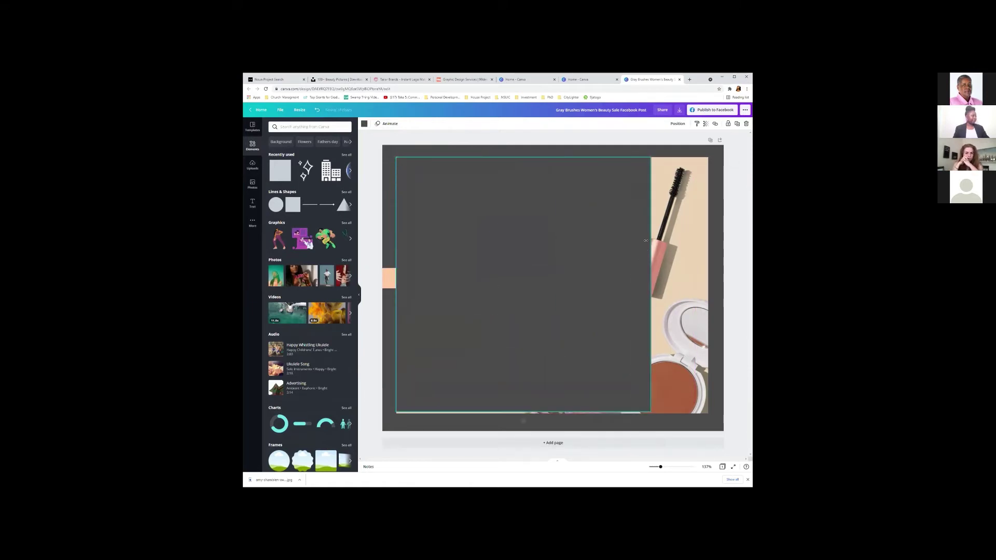
pyautogui.moveTo(522, 413); pyautogui.dragTo(522, 415)
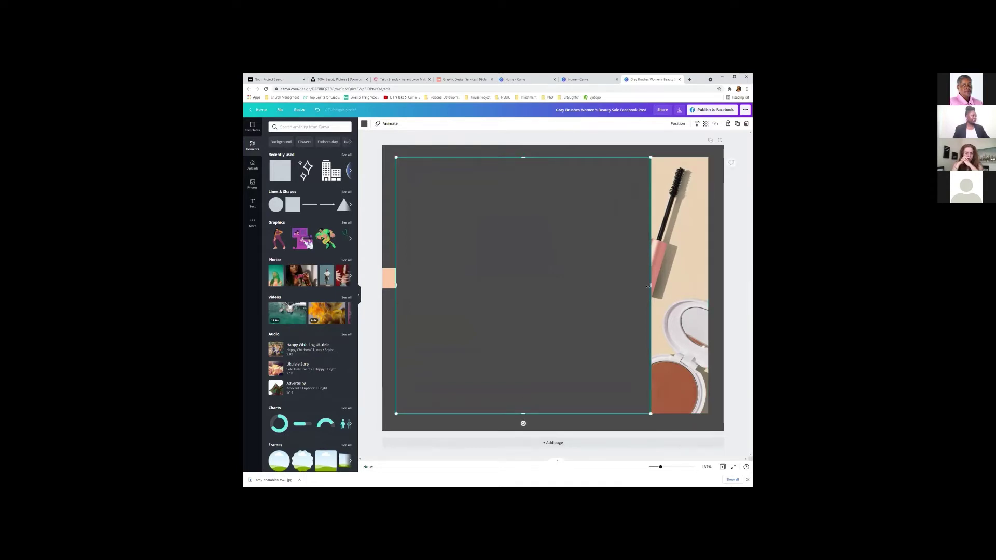
pyautogui.moveTo(687, 298)
pyautogui.mouseDown()
pyautogui.moveTo(716, 306)
pyautogui.moveTo(698, 304)
pyautogui.mouseUp()
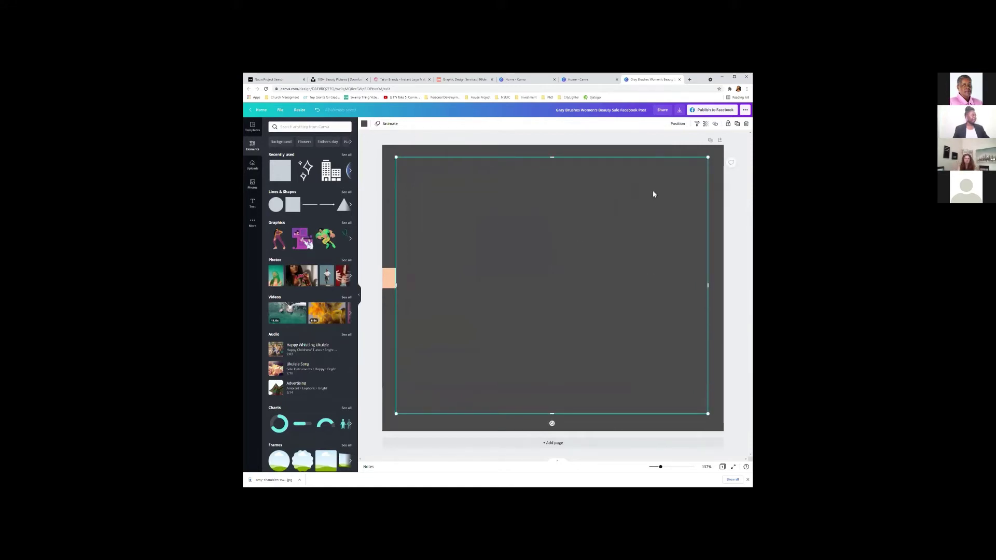
pyautogui.click(706, 125)
pyautogui.moveTo(685, 143)
pyautogui.mouseDown()
pyautogui.moveTo(657, 142)
pyautogui.moveTo(669, 143)
pyautogui.mouseUp()
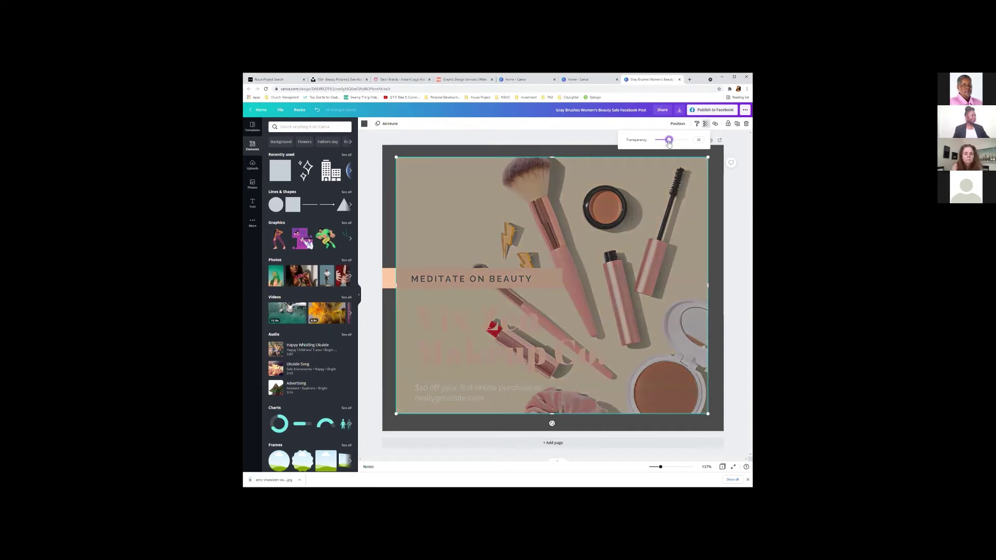
pyautogui.click(549, 174)
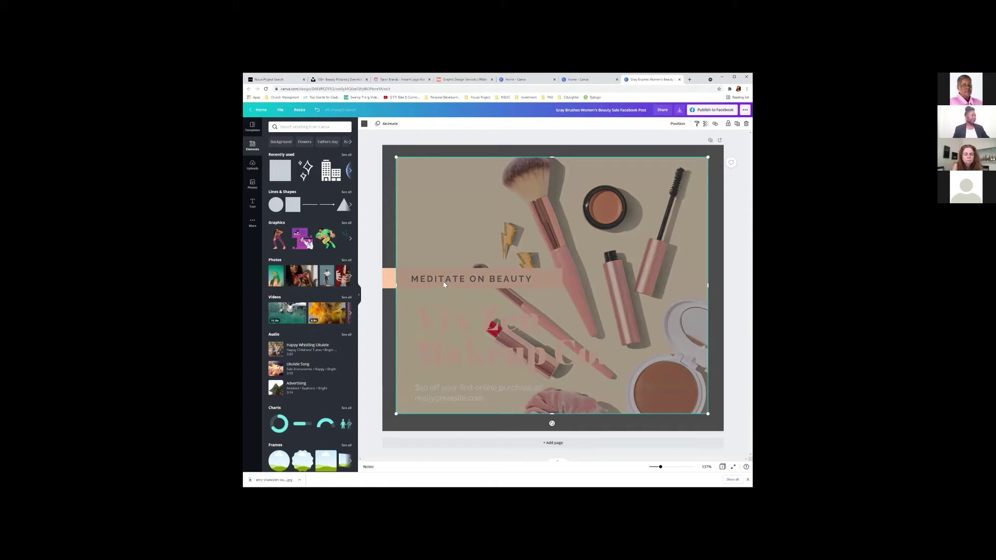
# Bring the peach text group forward in front of the grey overlay.
pyautogui.click(389, 281)
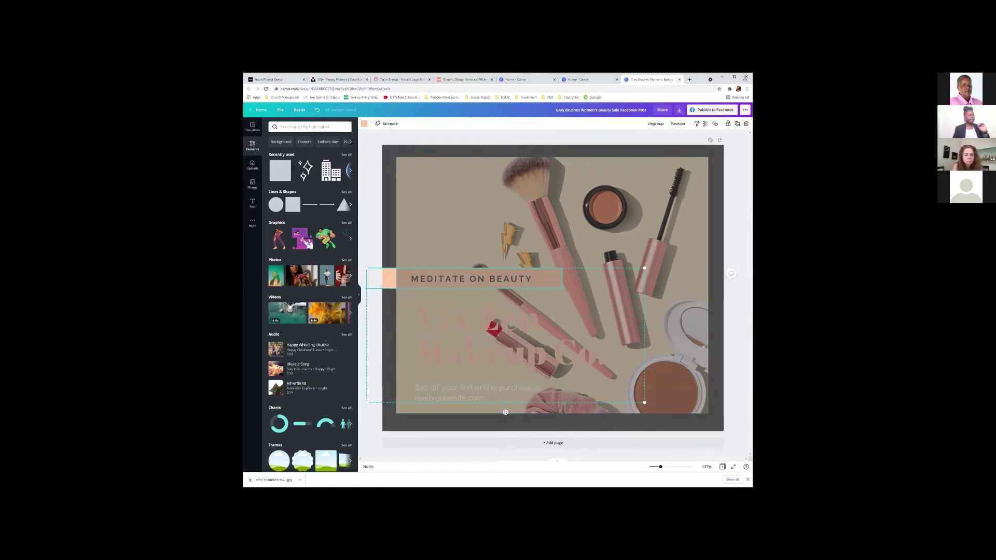
pyautogui.click(677, 123)
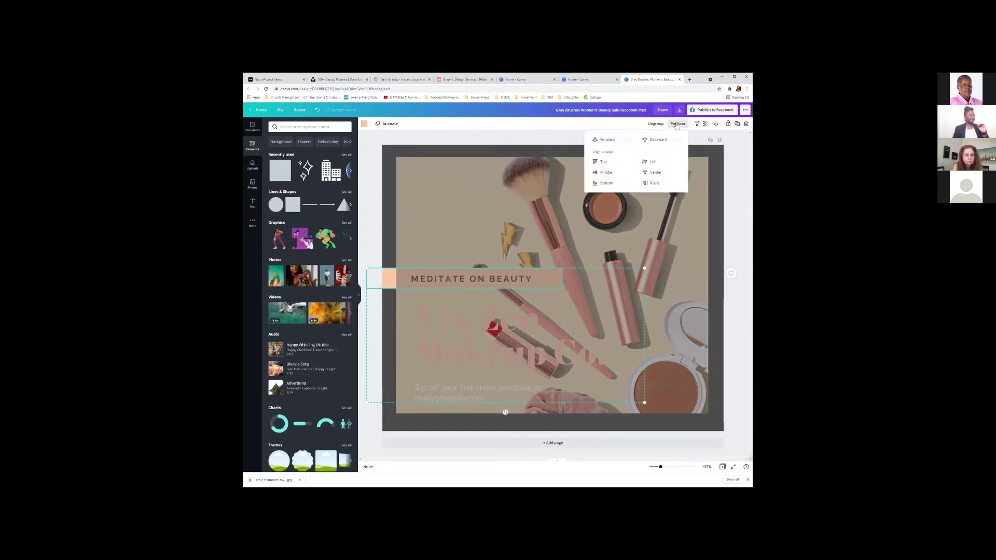
pyautogui.click(606, 141)
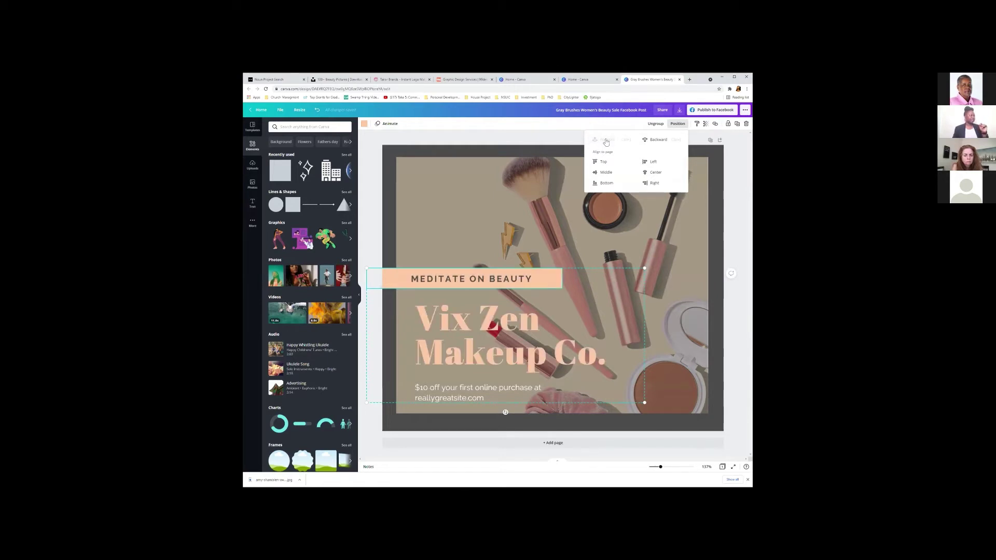
pyautogui.click(466, 238)
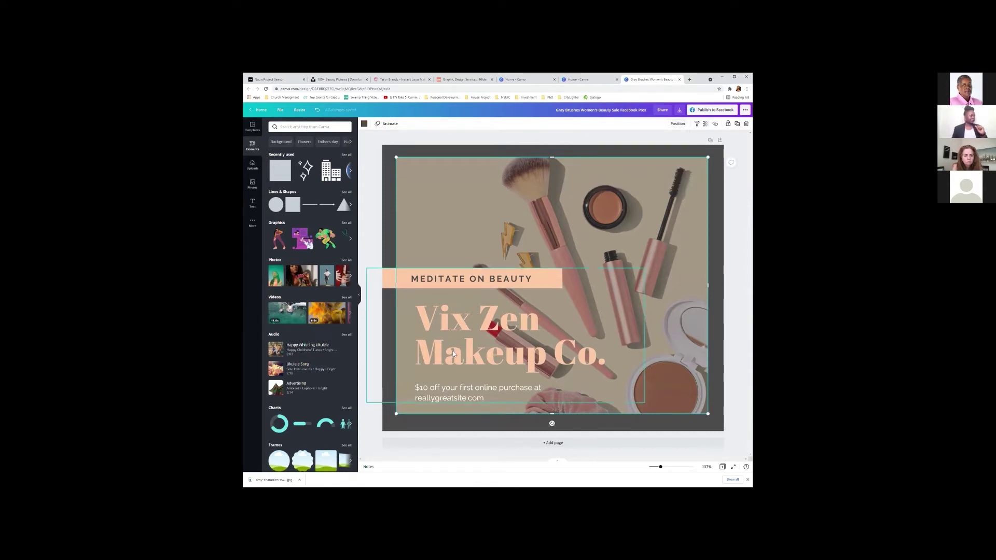
pyautogui.click(494, 361)
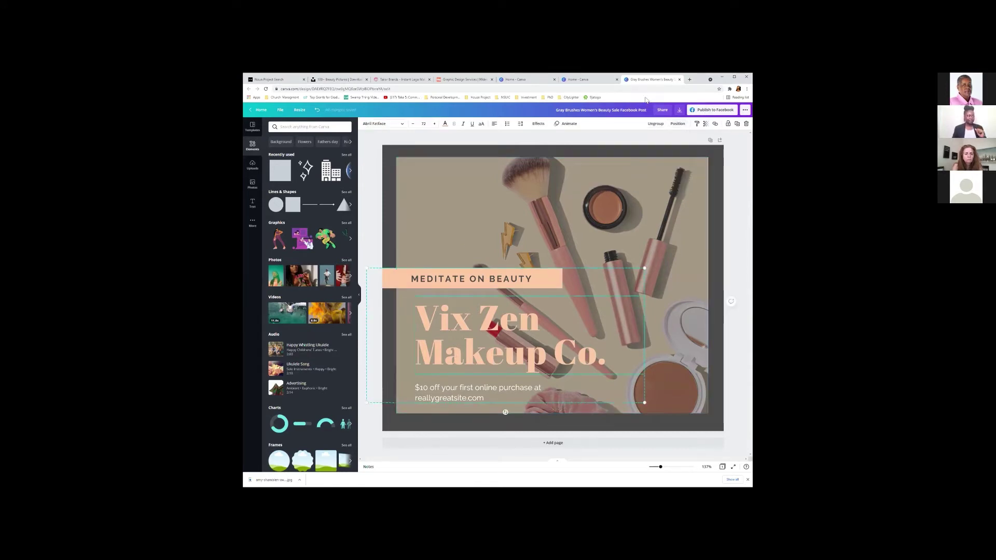
pyautogui.click(676, 124)
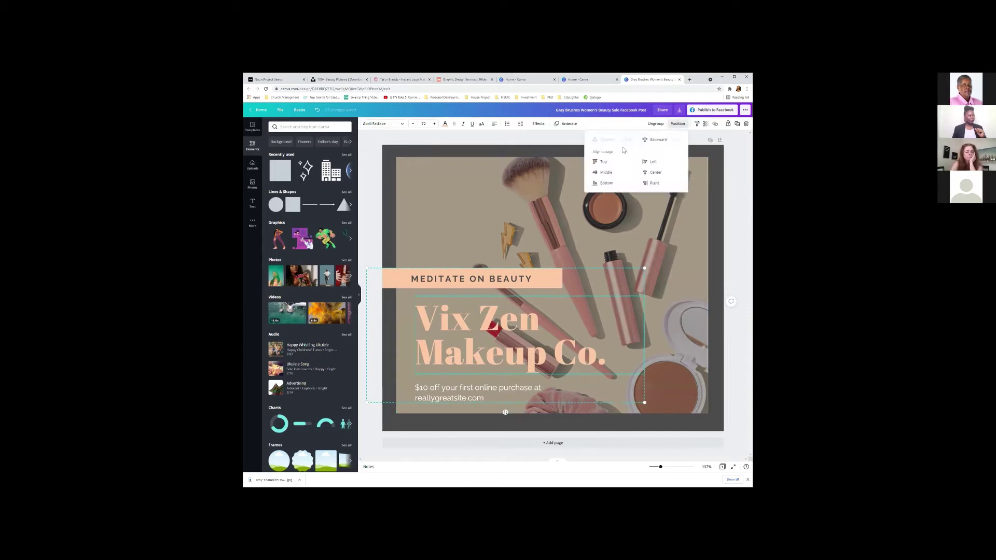
pyautogui.click(552, 196)
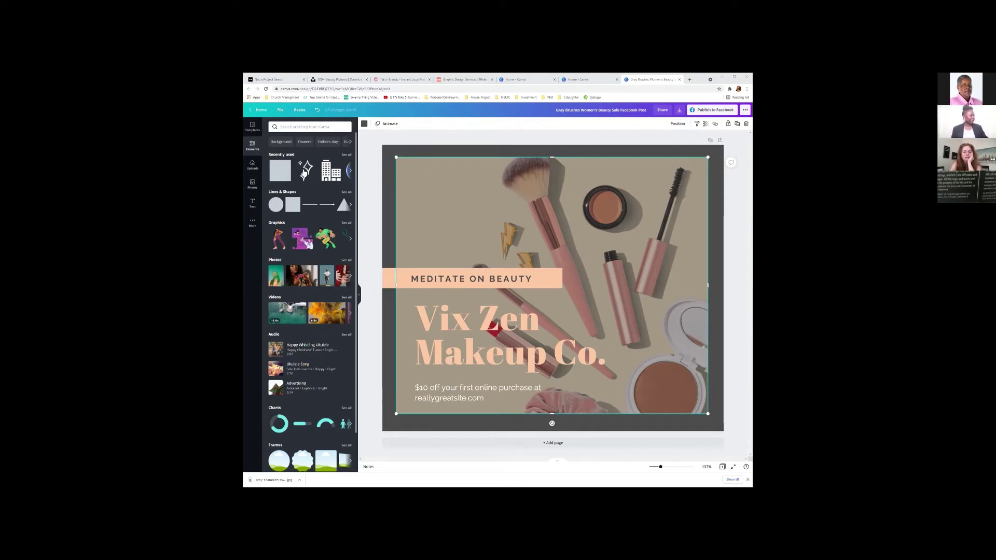
pyautogui.click(582, 181)
# Delete the dark overlay and add a new grey square from Lines & Shapes, repositioning it.
pyautogui.press('Delete')
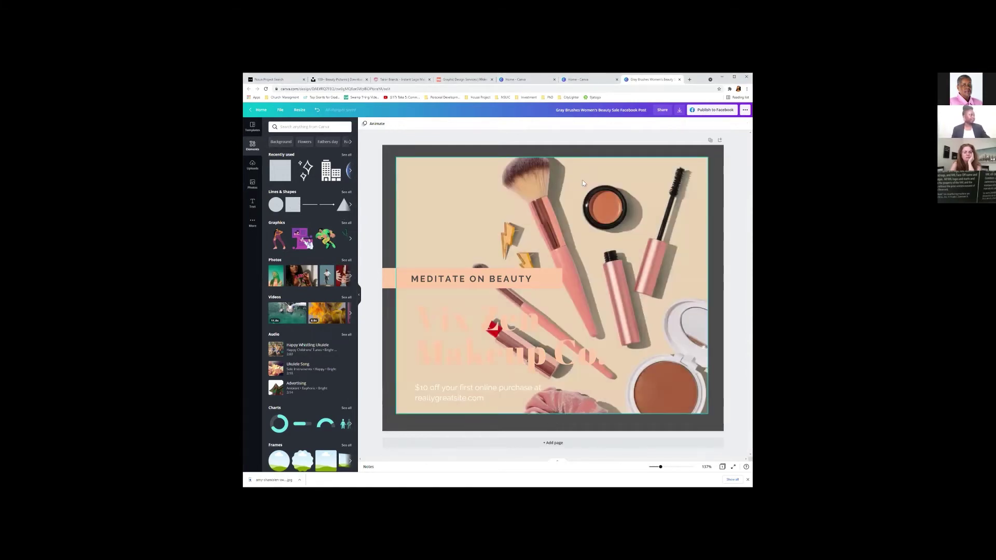
pyautogui.click(250, 149)
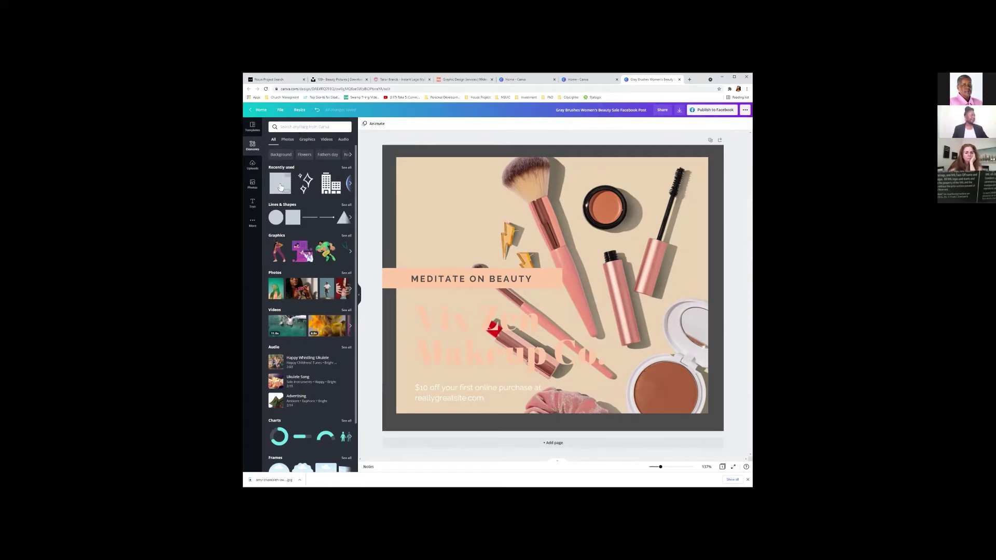
pyautogui.click(282, 205)
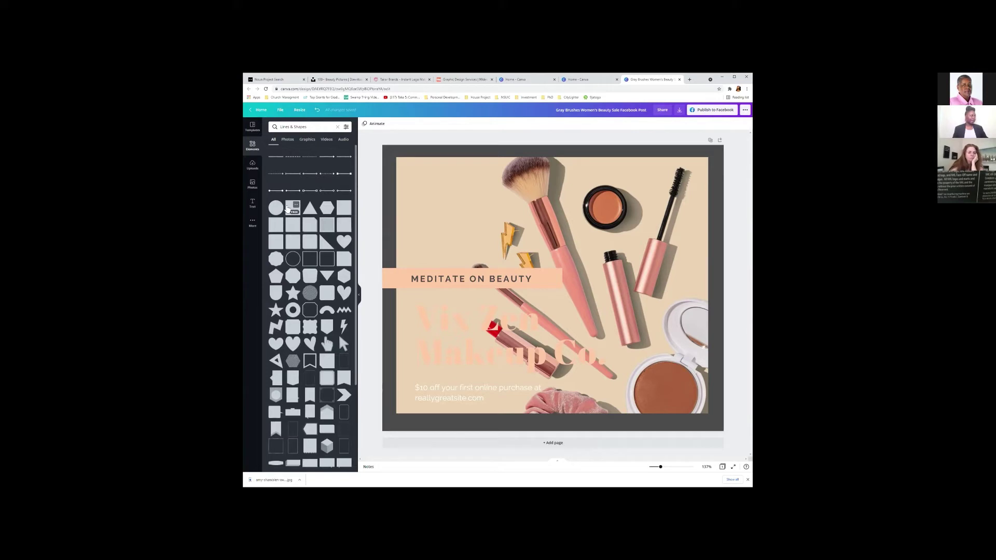
pyautogui.click(293, 208)
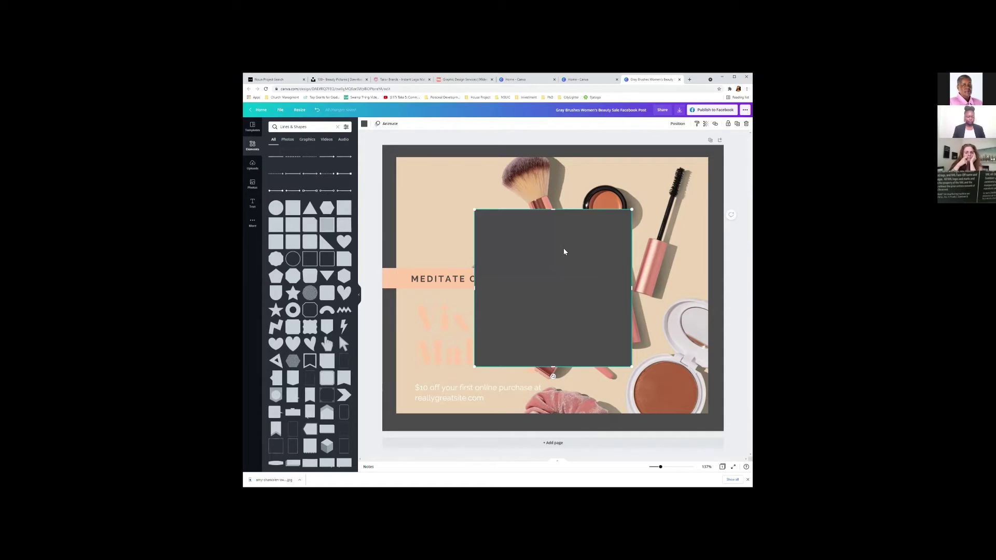
pyautogui.moveTo(572, 258); pyautogui.dragTo(702, 306)
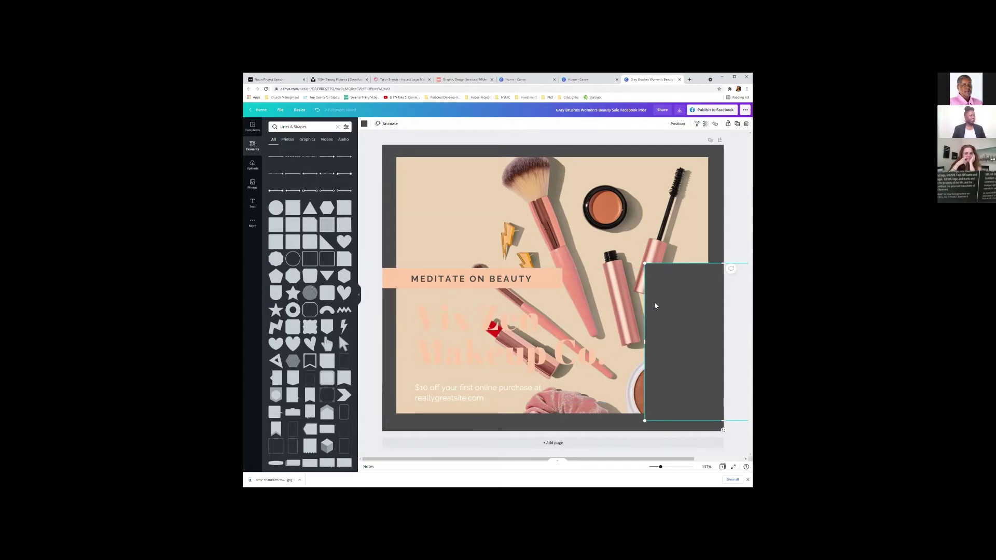
# Move the dark grey rectangle to the top-left and stretch it over the whole makeup photo.
pyautogui.moveTo(655, 306); pyautogui.dragTo(403, 198)
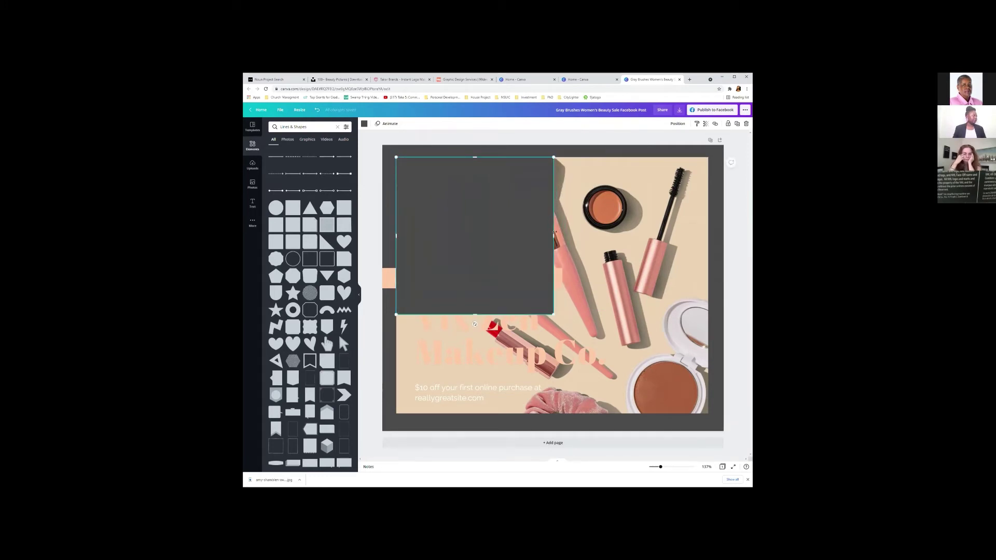
pyautogui.moveTo(555, 235); pyautogui.dragTo(708, 264)
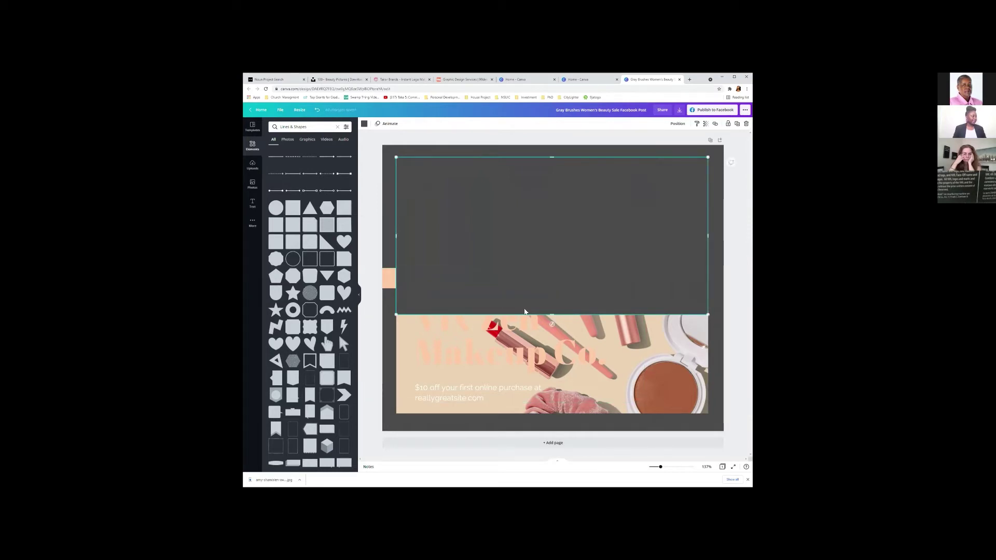
pyautogui.moveTo(552, 314); pyautogui.dragTo(532, 414)
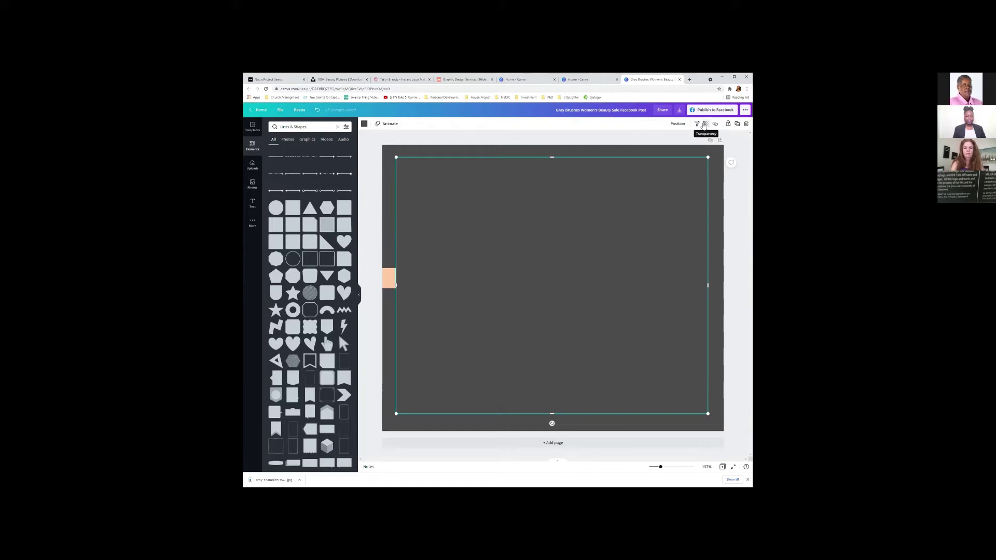
pyautogui.click(704, 124)
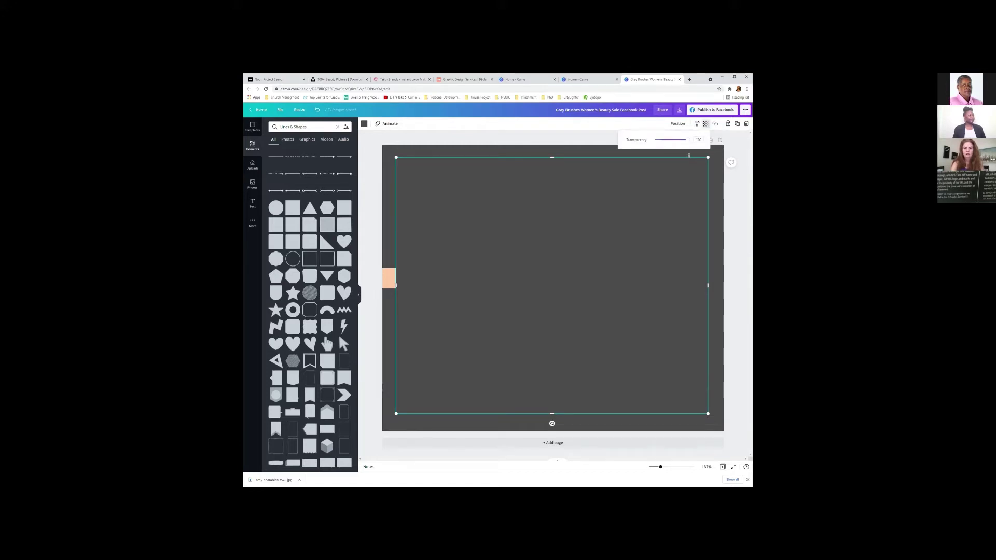
# Set the grey overlay's transparency to about 73 so the photo shows through.
pyautogui.moveTo(688, 142); pyautogui.dragTo(674, 144)
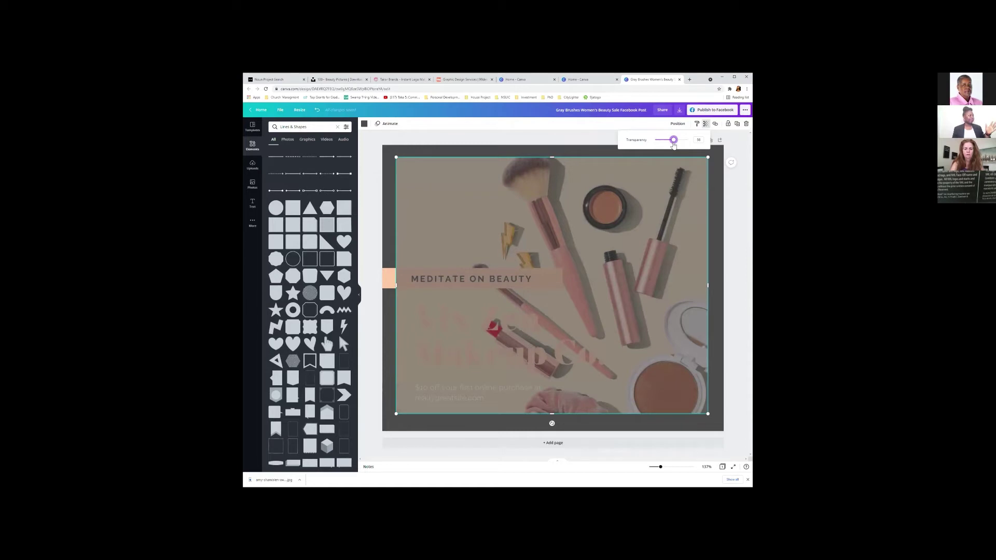
pyautogui.moveTo(673, 145); pyautogui.dragTo(679, 147)
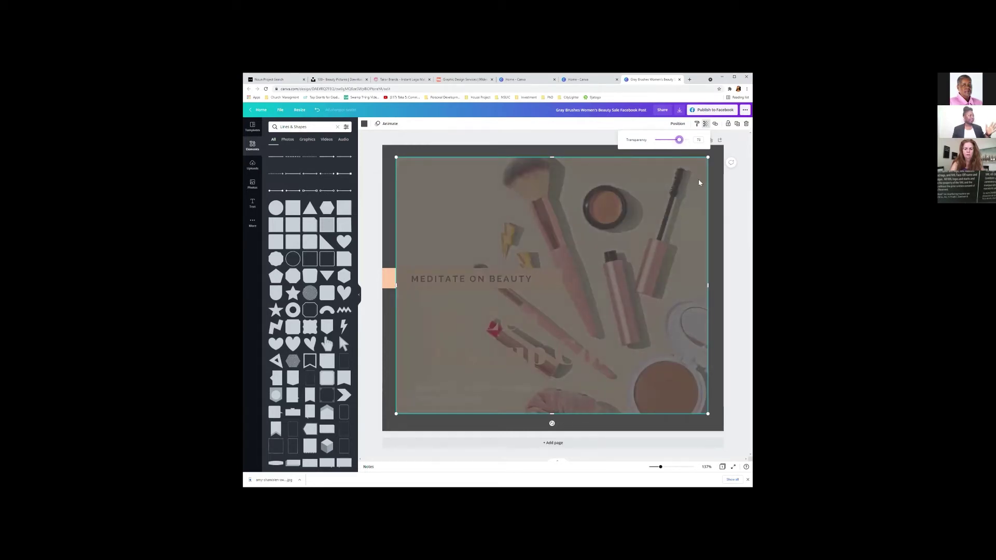
pyautogui.click(632, 258)
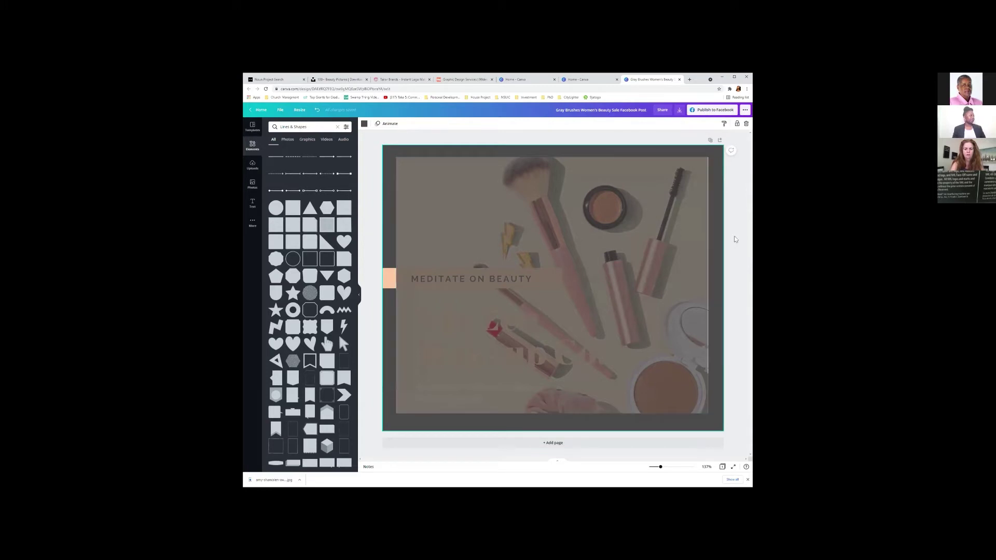
# Stretch the overlay to the page's right edge, then select the MEDITATE ON BEAUTY text group.
pyautogui.click(695, 242)
pyautogui.moveTo(705, 278); pyautogui.dragTo(723, 285)
pyautogui.click(732, 224)
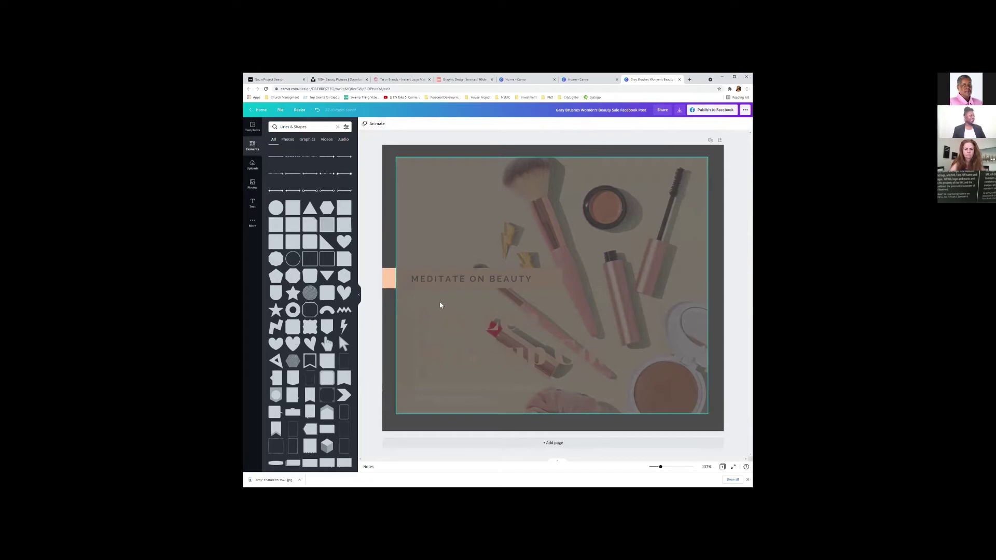
pyautogui.click(425, 298)
pyautogui.click(388, 281)
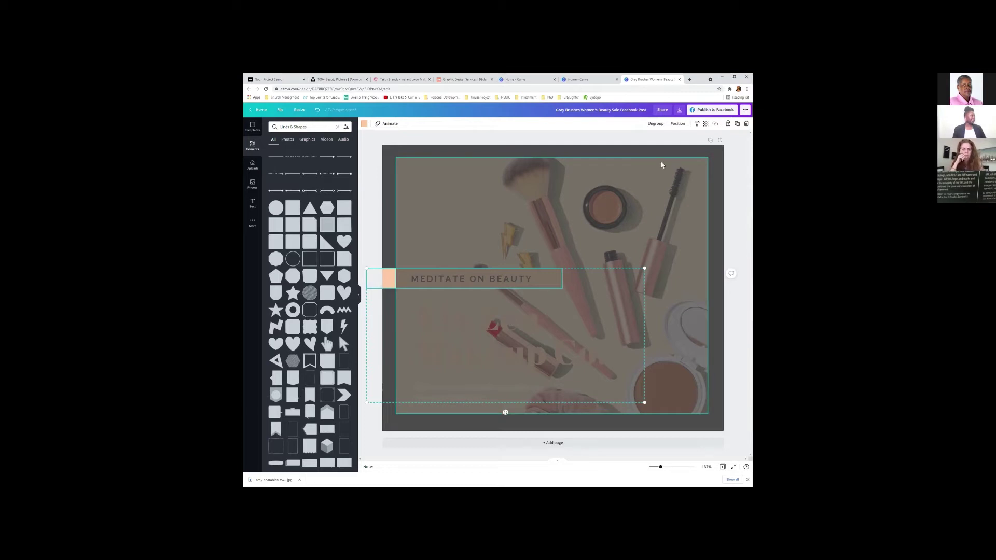
# Move the peach MEDITATE ON BEAUTY text group forward, in front of the dark overlay.
pyautogui.click(678, 124)
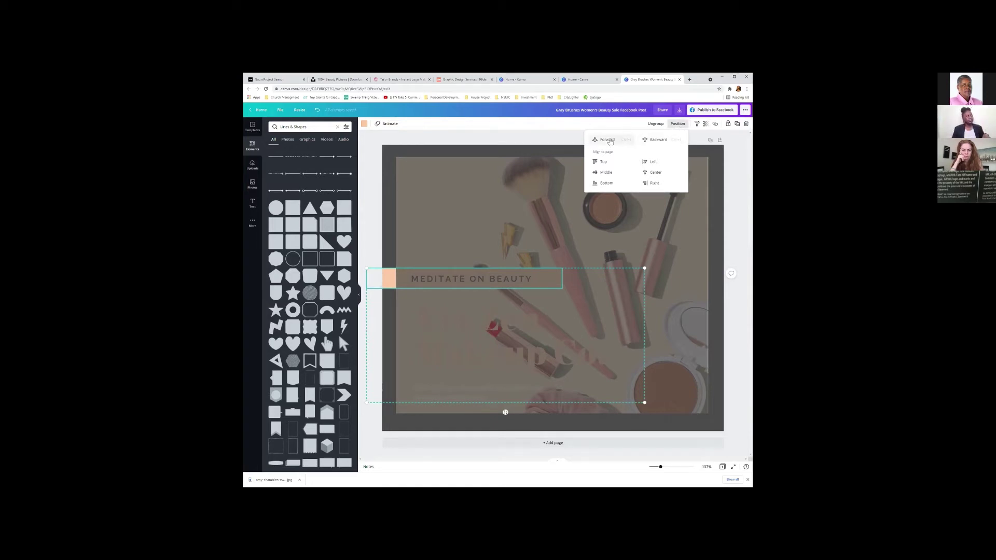
pyautogui.click(610, 141)
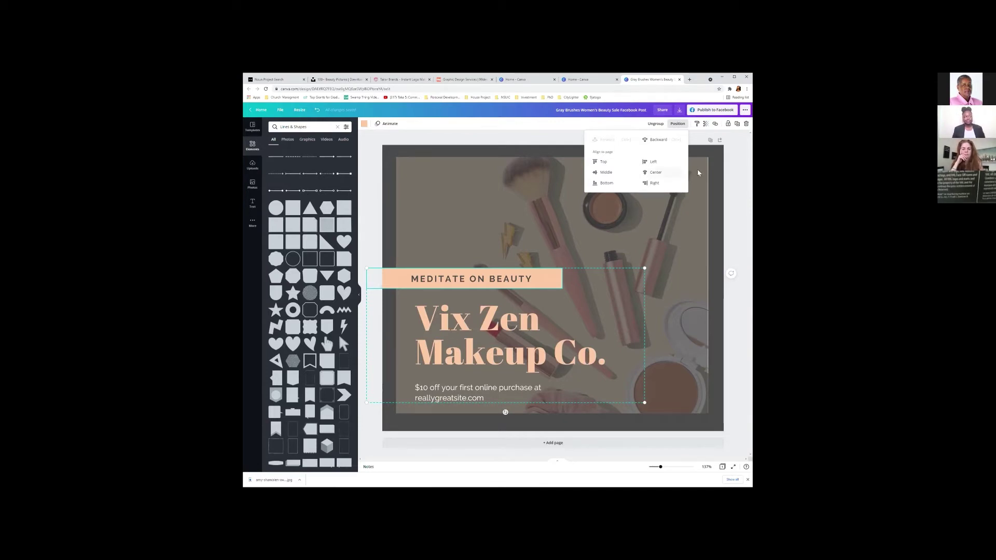
pyautogui.click(673, 233)
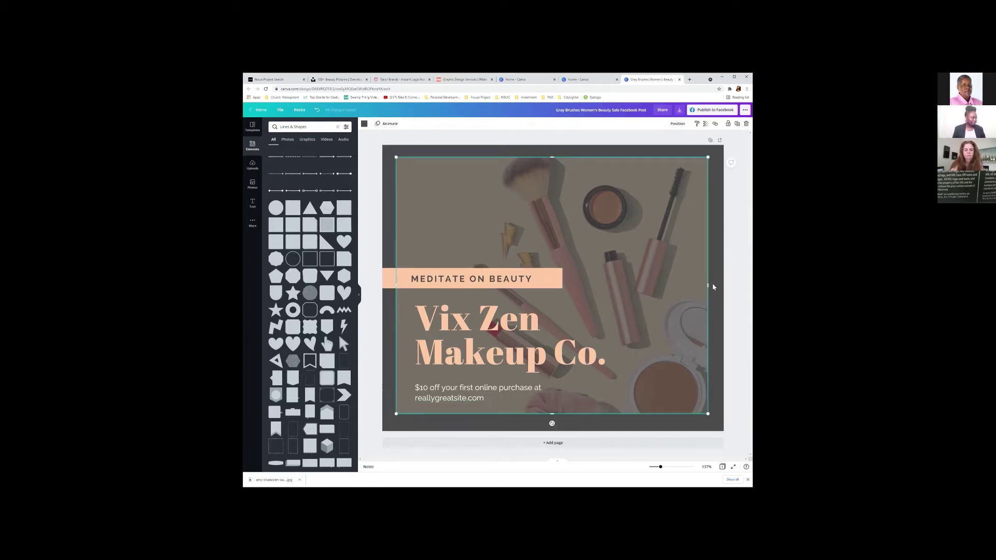
pyautogui.click(731, 277)
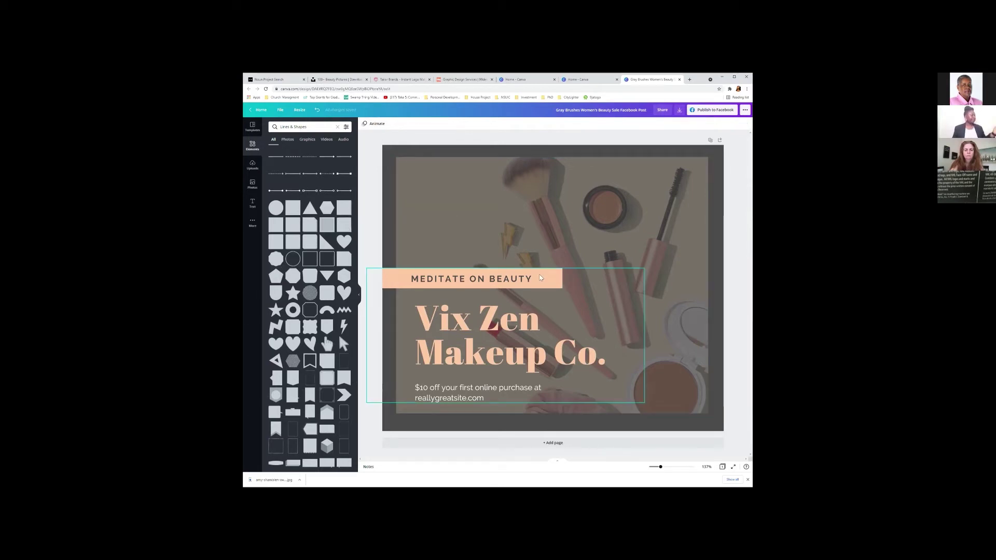
pyautogui.click(656, 171)
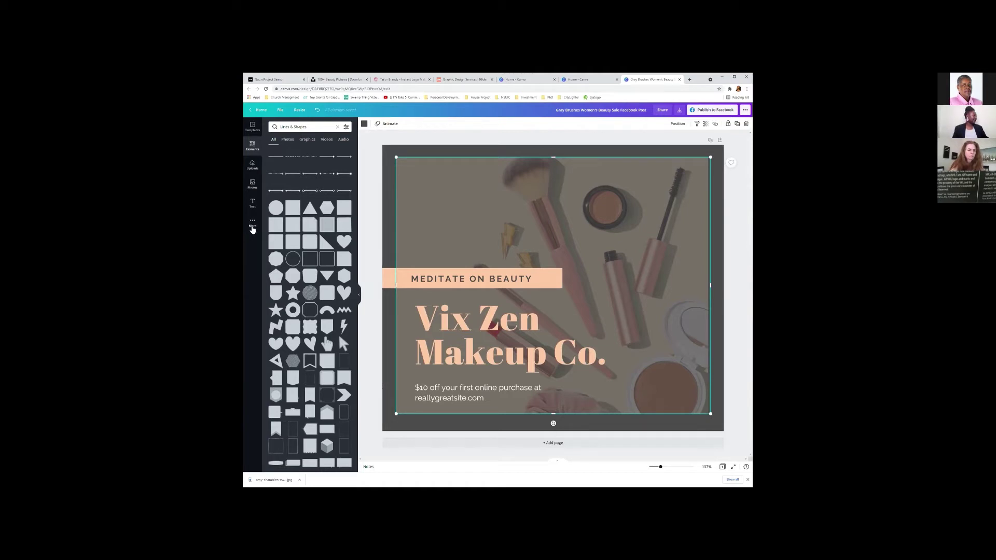
# Upload the CITYLIGHTER logo file from the device and add it to the post.
pyautogui.click(253, 229)
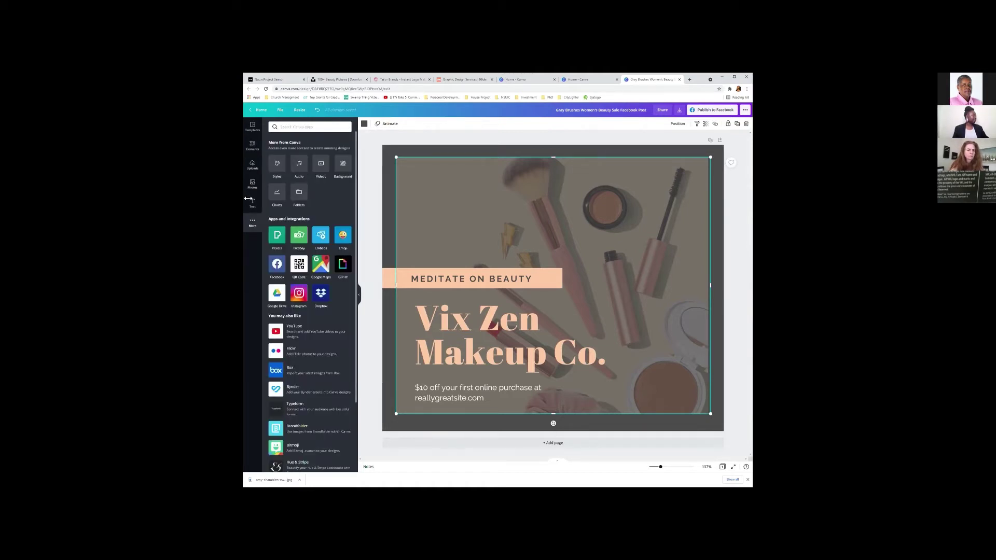
pyautogui.click(252, 165)
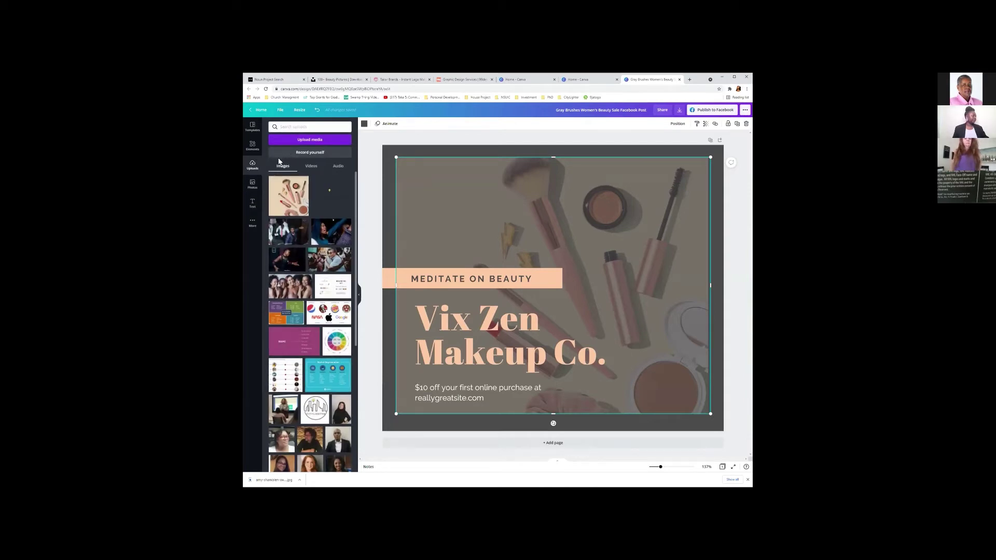
pyautogui.click(345, 140)
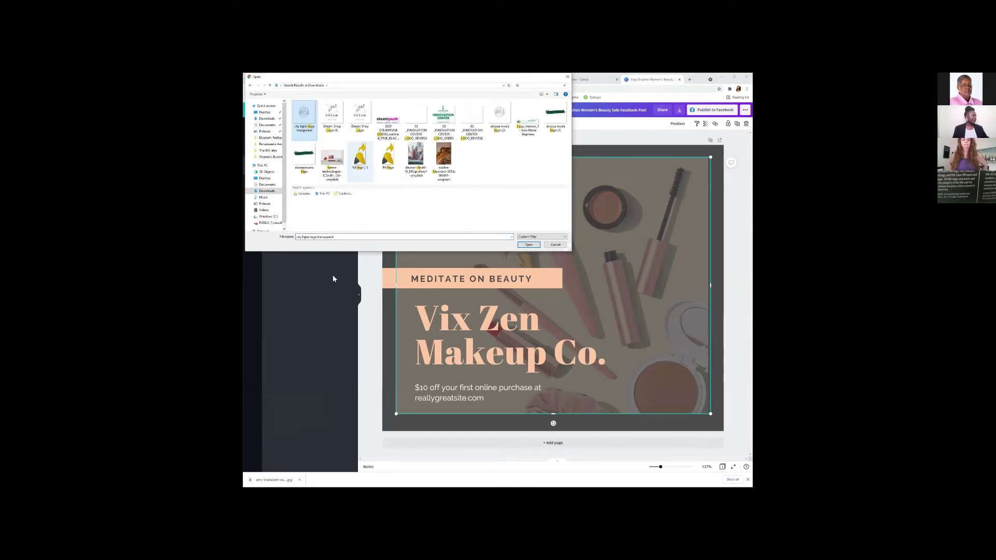
pyautogui.press('Return')
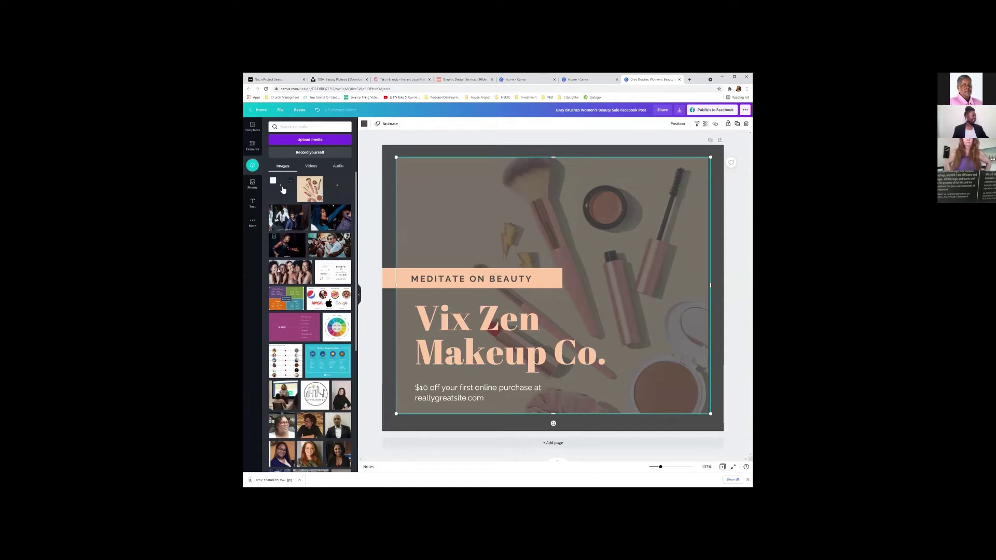
pyautogui.click(281, 192)
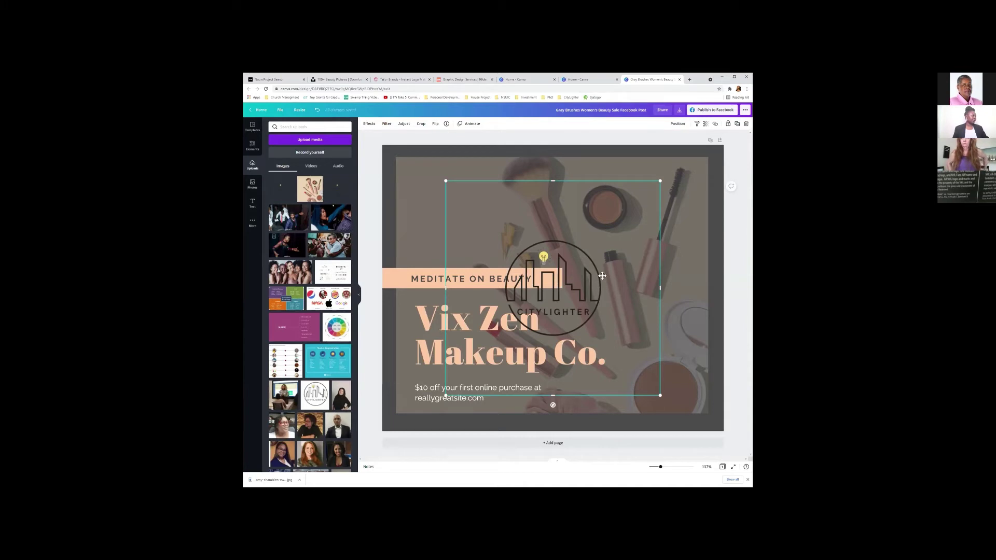
# Position the CITYLIGHTER logo in the post's top-left corner, above the peach bar.
pyautogui.moveTo(603, 276); pyautogui.dragTo(661, 221)
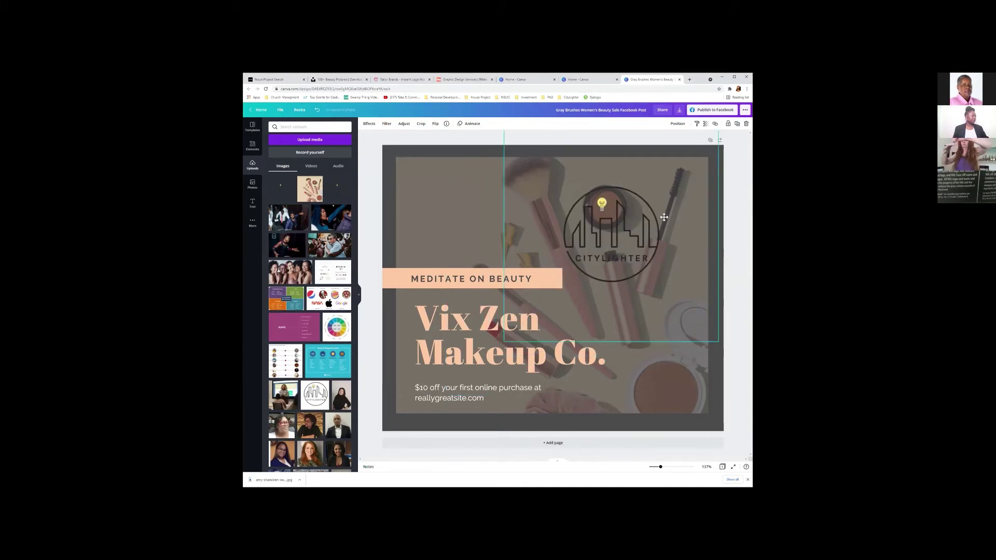
pyautogui.moveTo(653, 304); pyautogui.dragTo(723, 261)
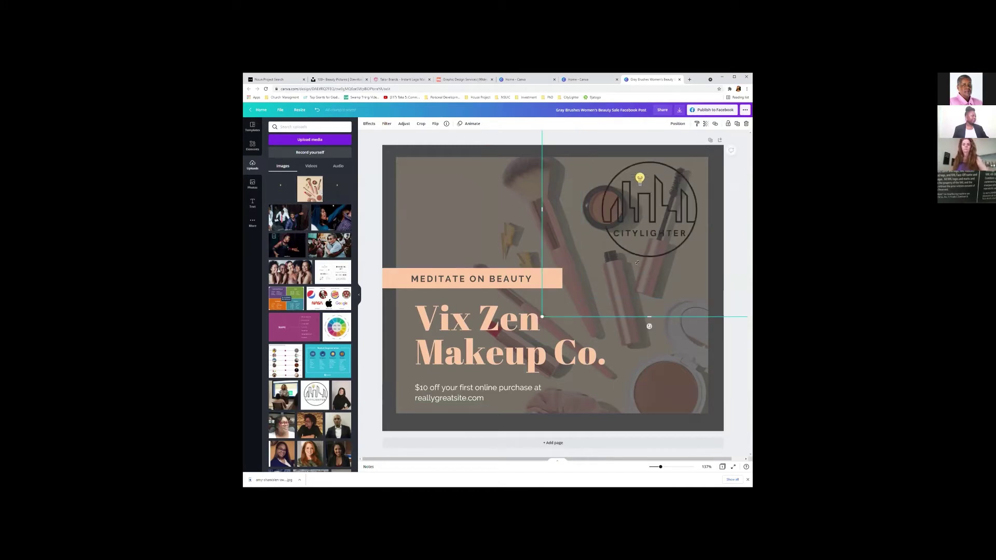
pyautogui.moveTo(542, 317); pyautogui.dragTo(642, 217)
pyautogui.moveTo(696, 177); pyautogui.dragTo(422, 217)
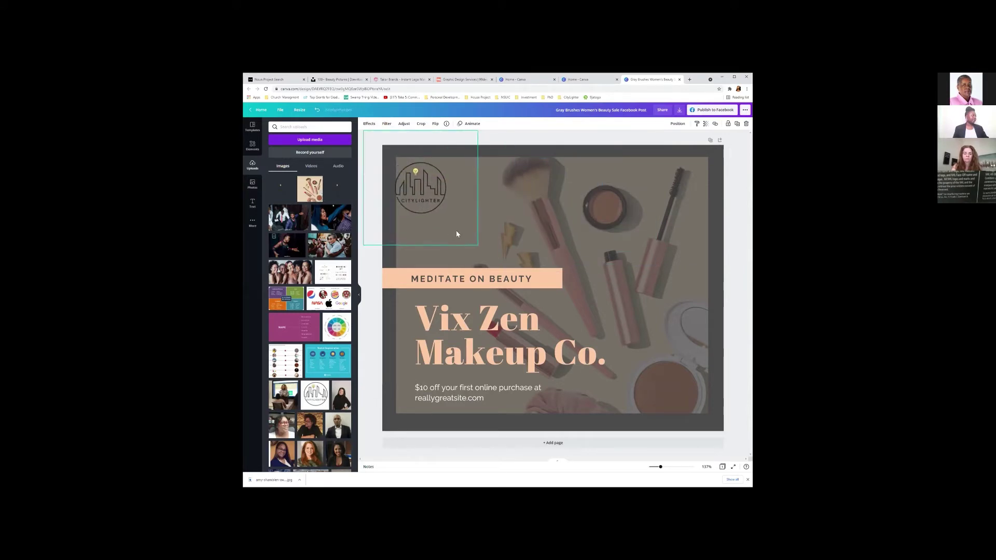
pyautogui.click(438, 216)
pyautogui.moveTo(443, 190); pyautogui.dragTo(450, 195)
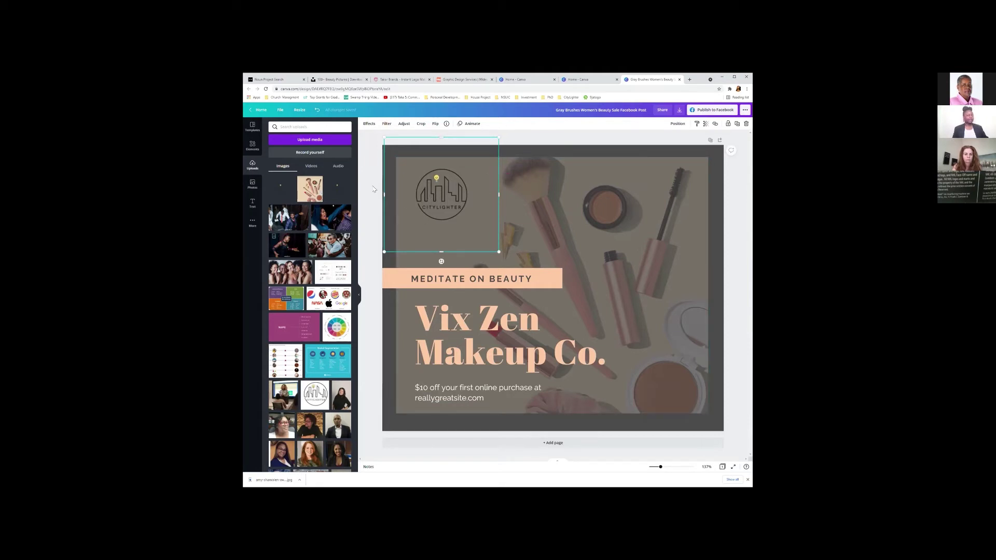
pyautogui.click(561, 142)
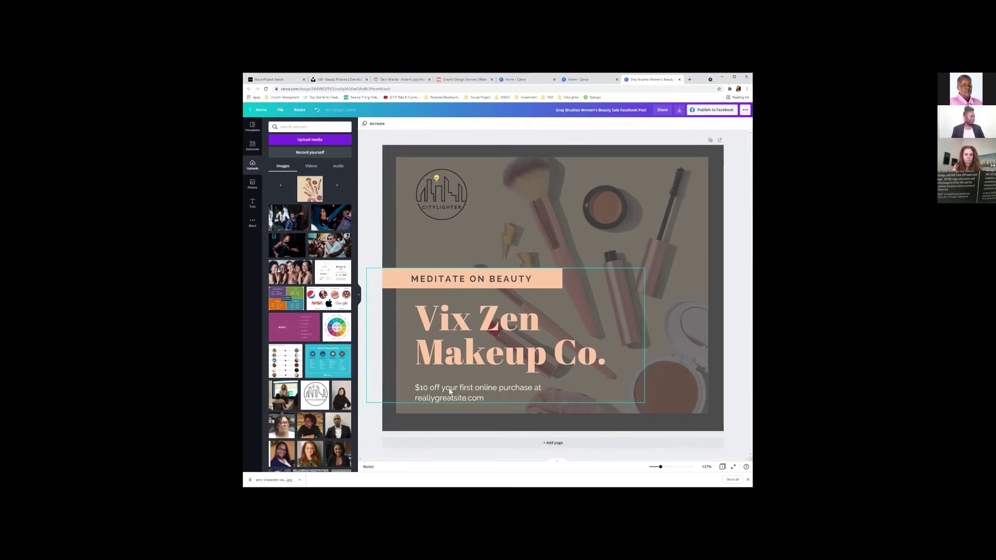
pyautogui.click(544, 174)
pyautogui.click(740, 218)
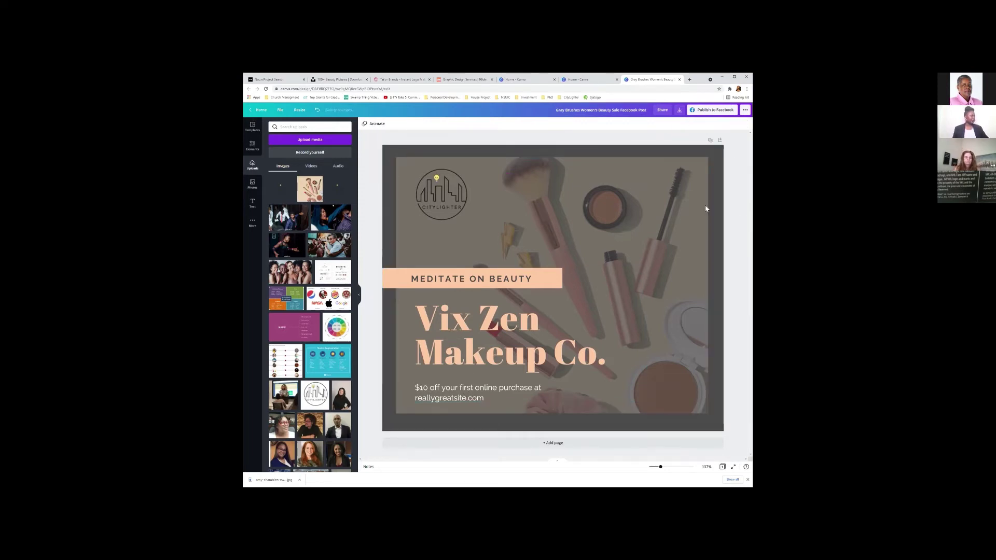
pyautogui.click(470, 313)
pyautogui.click(471, 313)
pyautogui.click(470, 313)
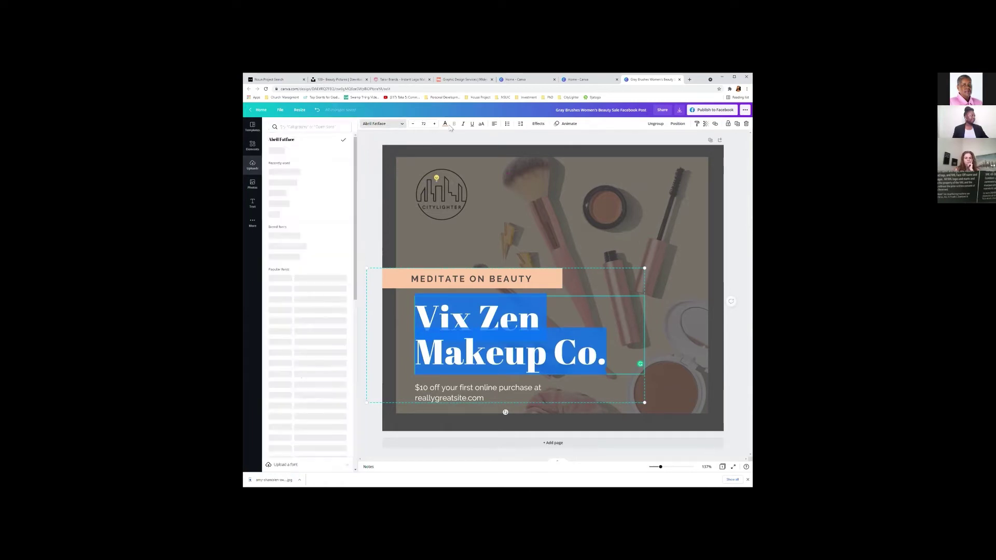
pyautogui.click(497, 225)
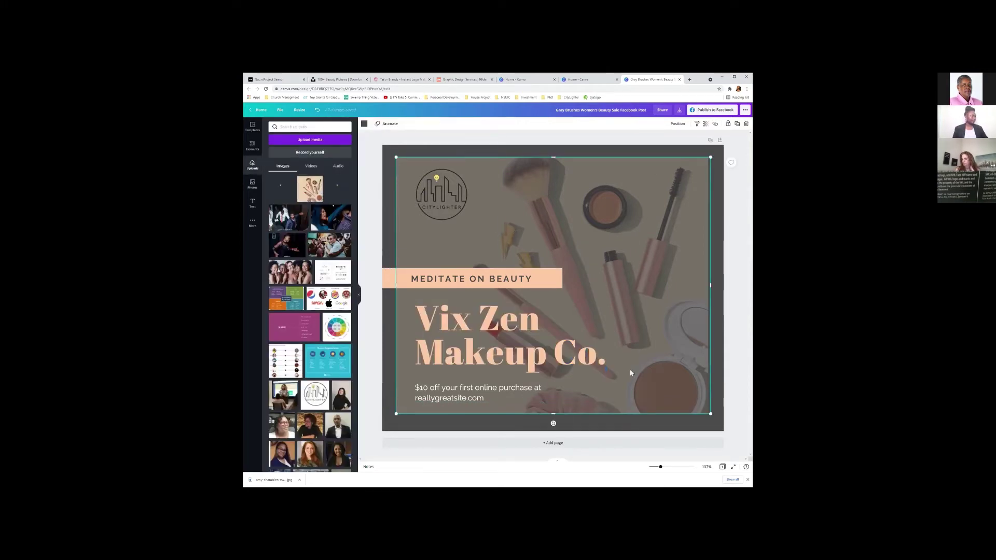
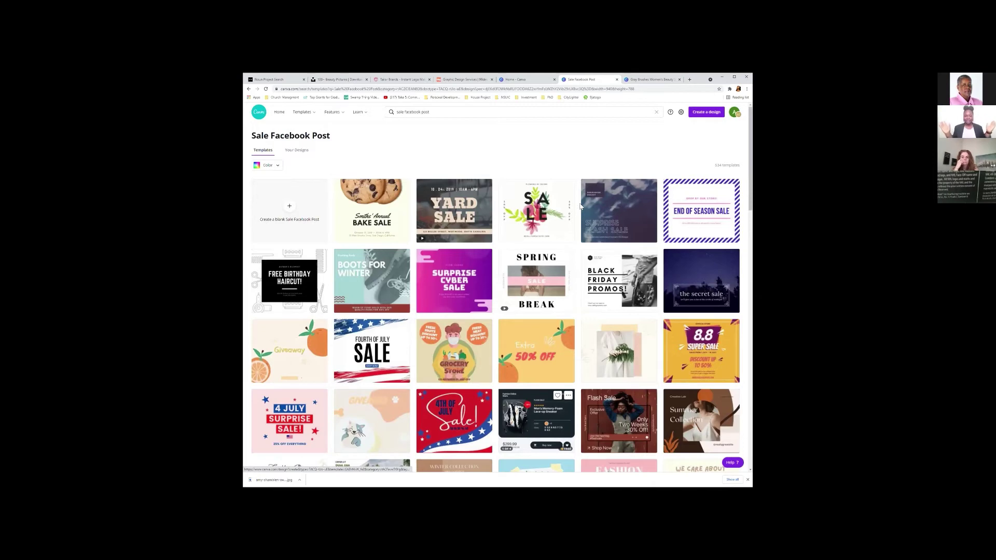
# Browse the template grid, then switch to the Vix Zen Makeup Co. beauty sale post tab.
pyautogui.scroll(-1, 580, 206)
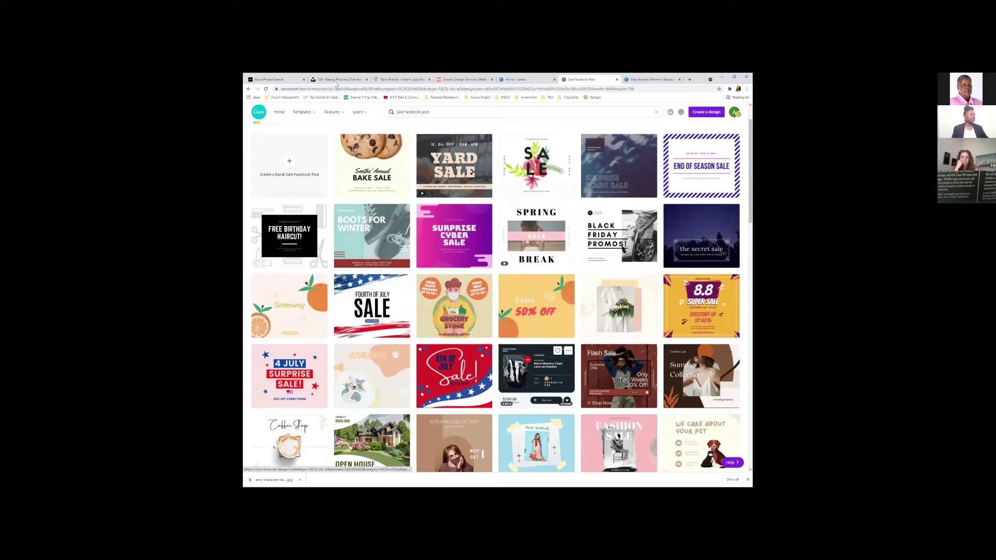
pyautogui.scroll(1, 347, 113)
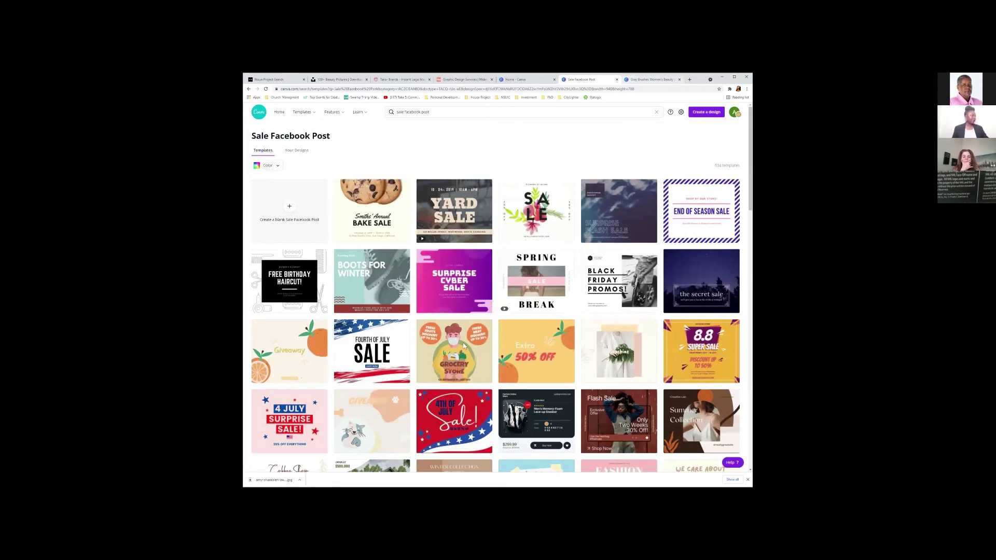
pyautogui.hotkey('ctrl', 'Tab')
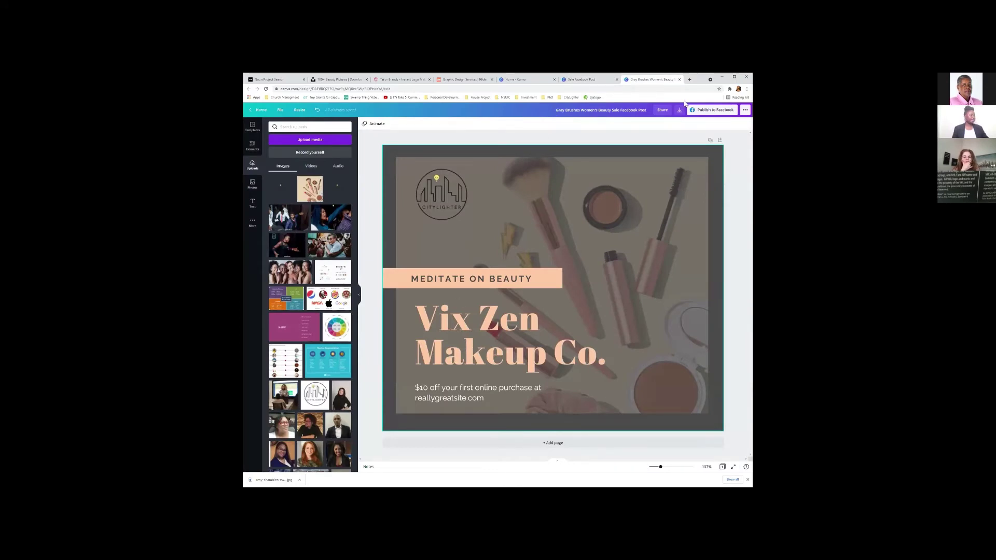
# From Home, open the city lighter logo in Recent designs and show its download options.
pyautogui.click(524, 79)
pyautogui.click(472, 294)
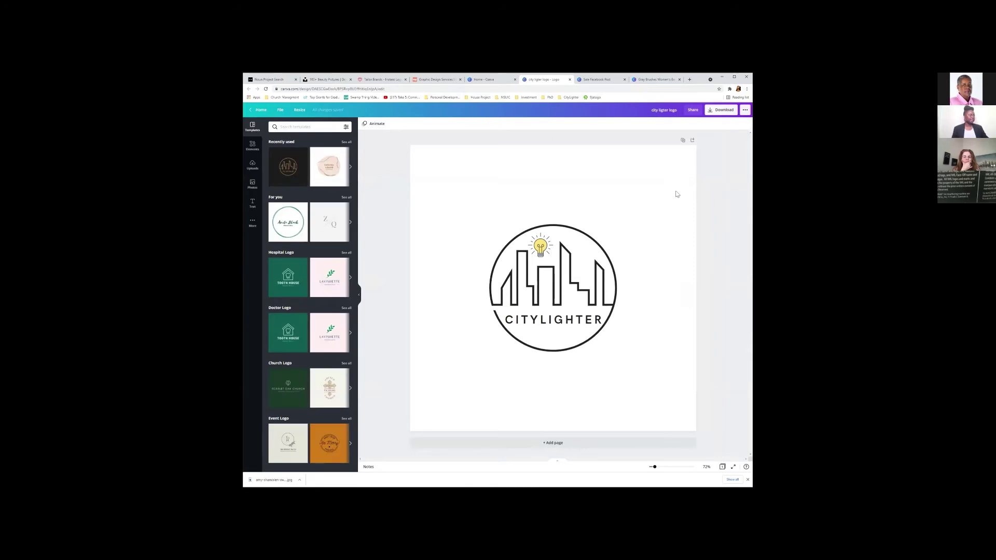
pyautogui.click(726, 112)
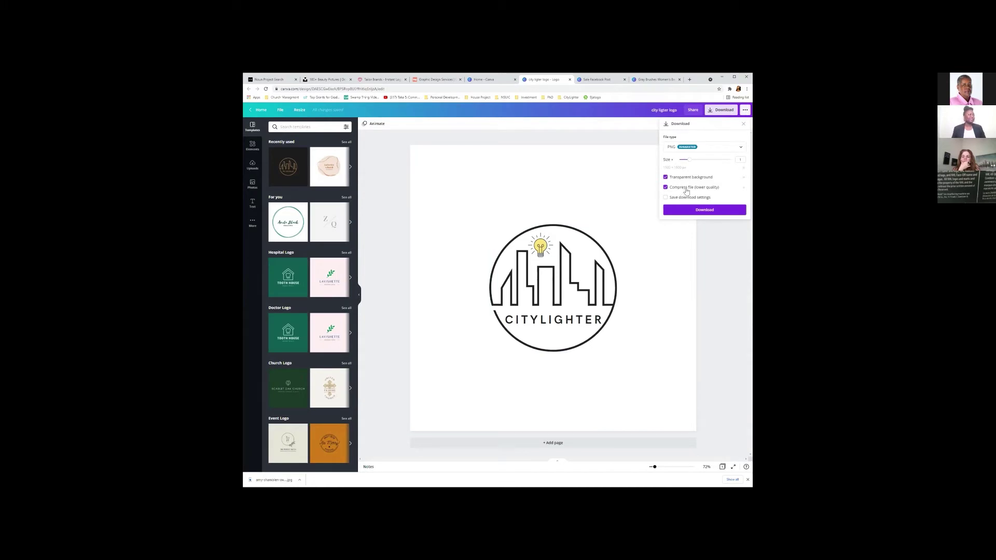
# Download the CityLighter logo as a transparent PNG at 2x size with compression off.
pyautogui.click(684, 190)
pyautogui.moveTo(687, 163); pyautogui.dragTo(732, 168)
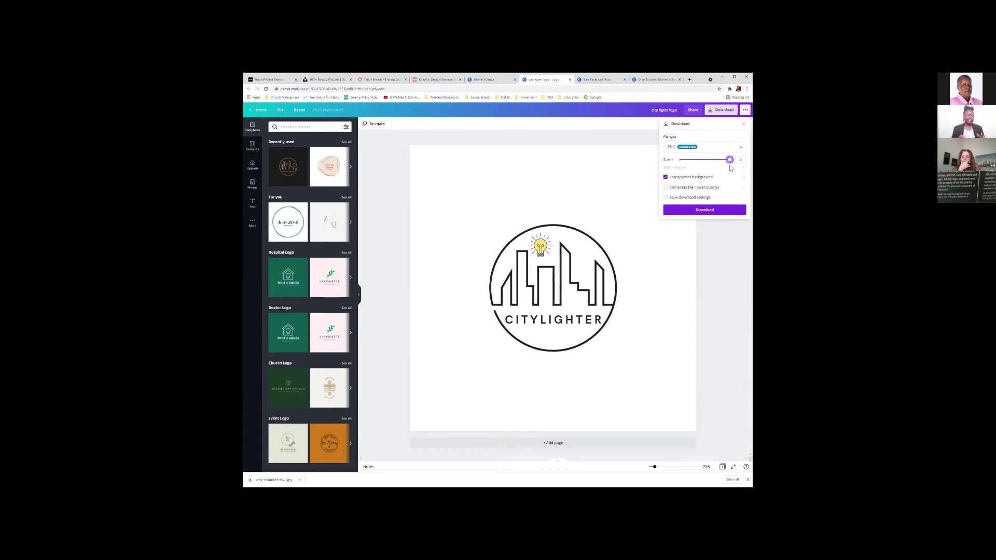
pyautogui.click(711, 242)
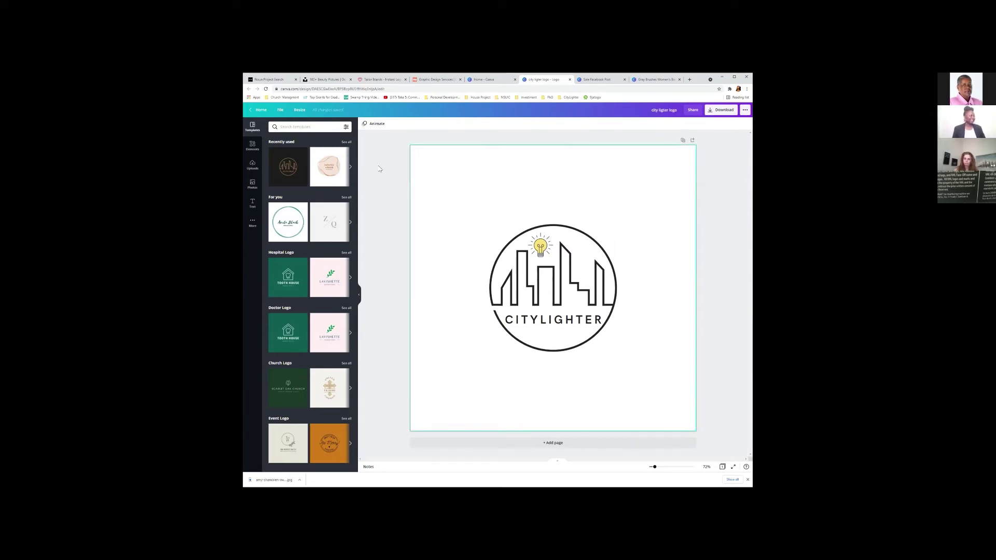
# Hide the Templates panel, close the sale post template tabs, and return to Canva Home.
pyautogui.click(359, 295)
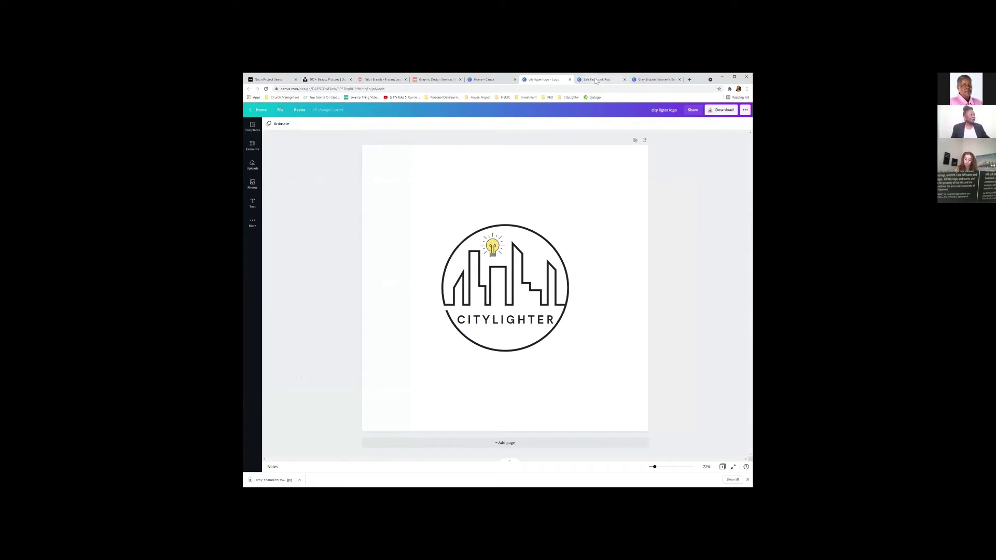
pyautogui.click(596, 81)
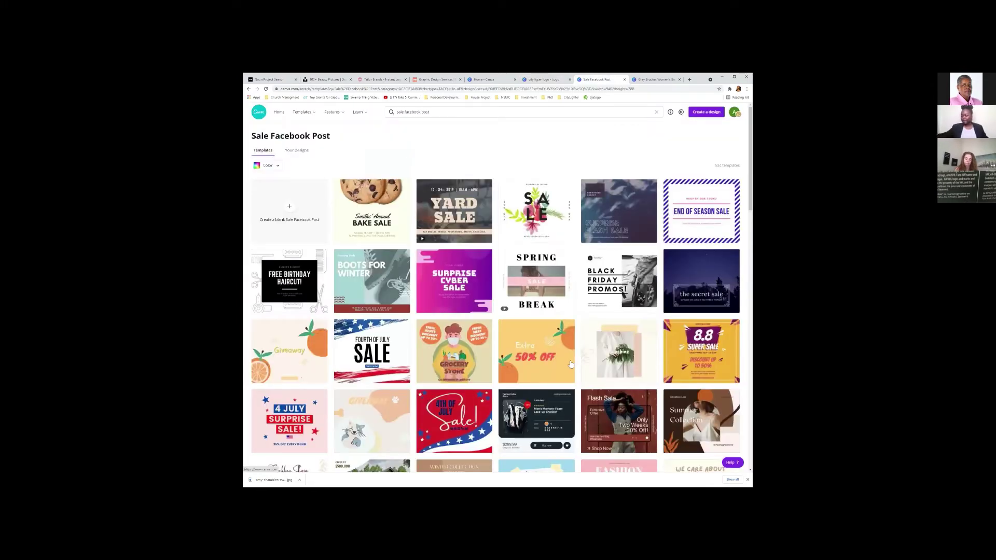
pyautogui.moveTo(571, 365)
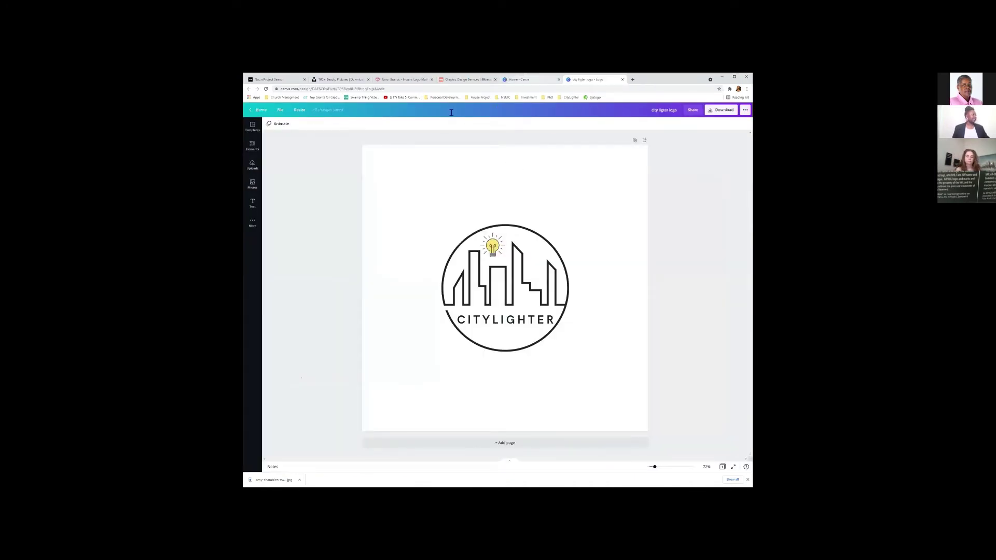
pyautogui.click(519, 79)
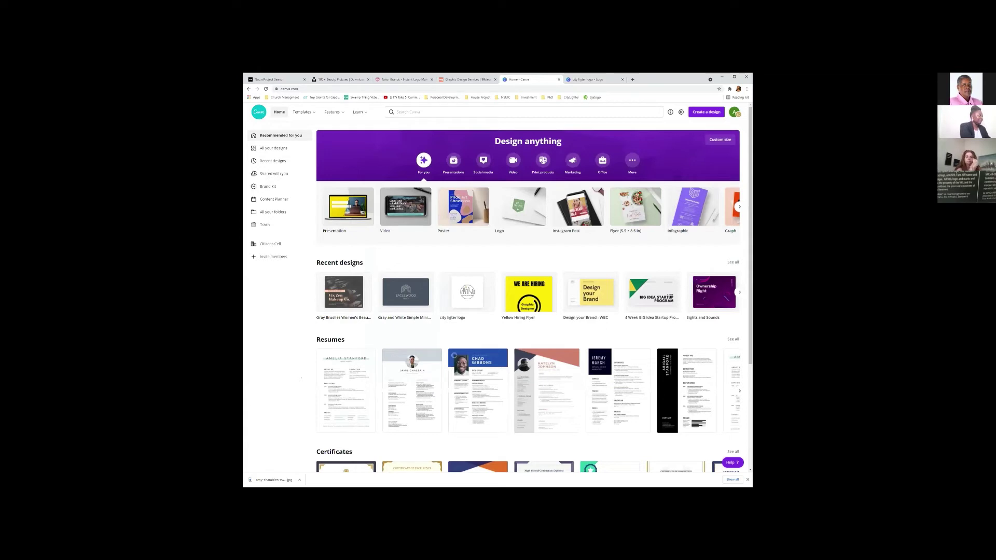
# Search Canva templates for 'hiring flyer' and scroll through the results.
pyautogui.click(441, 112)
pyautogui.write('hiring flyer')
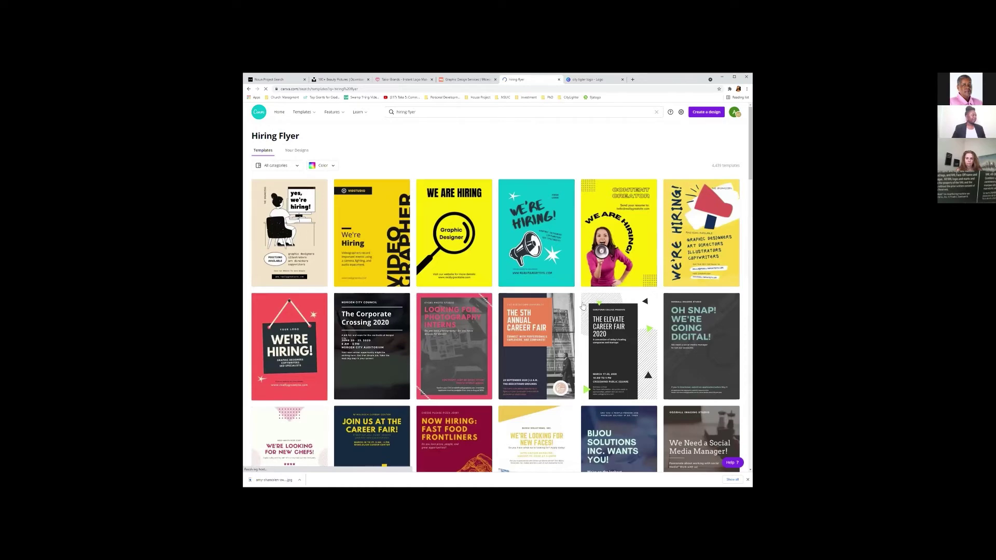
pyautogui.scroll(-5, 583, 306)
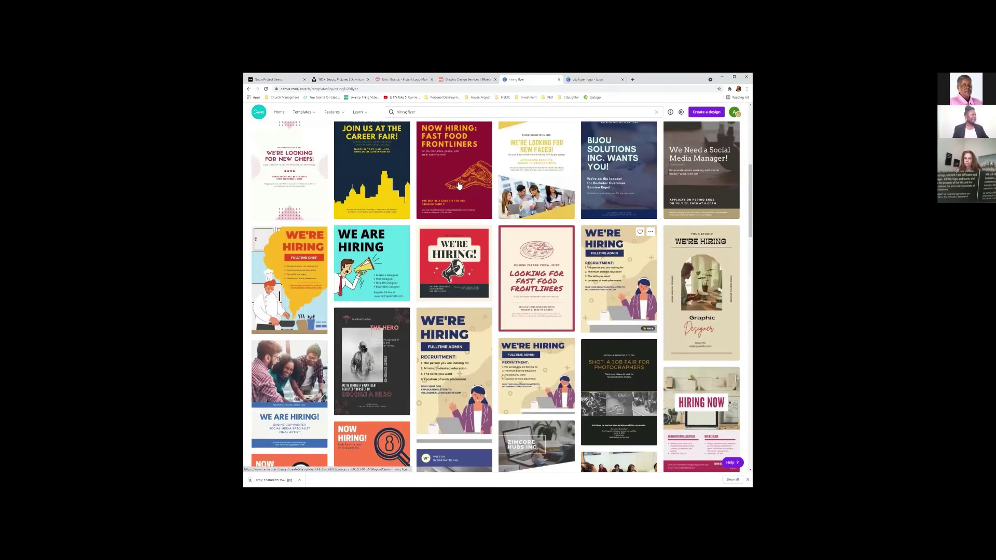
pyautogui.scroll(4, 454, 203)
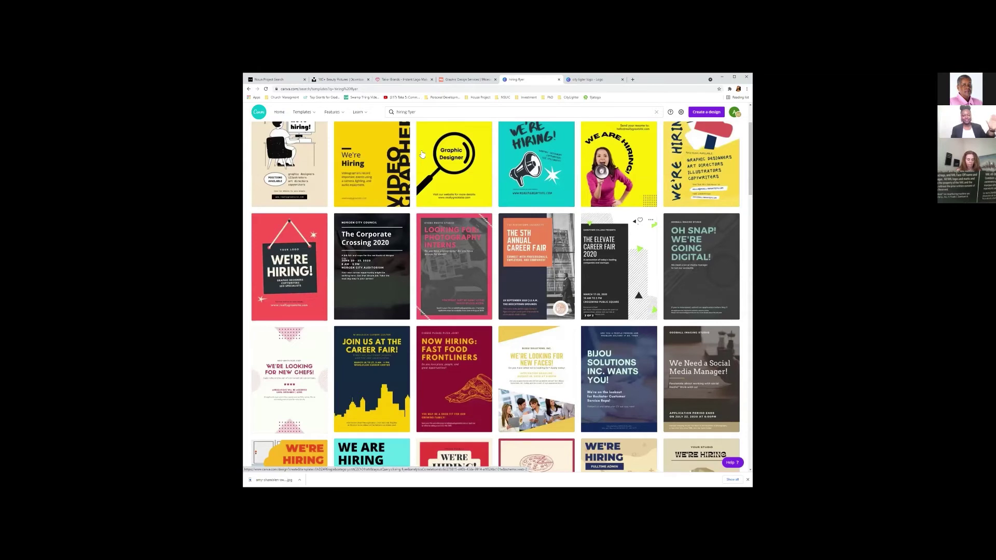
pyautogui.scroll(1, 427, 298)
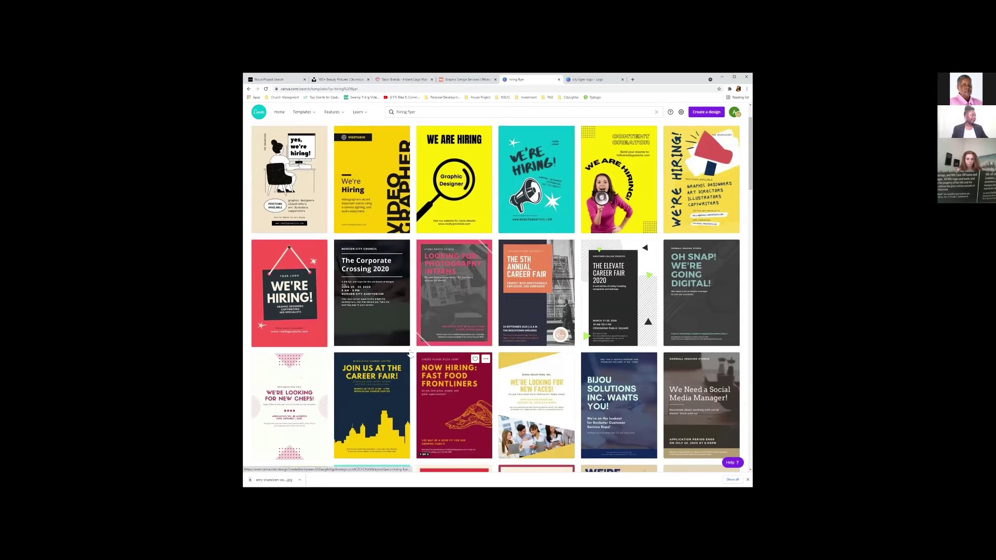
pyautogui.scroll(-1, 356, 405)
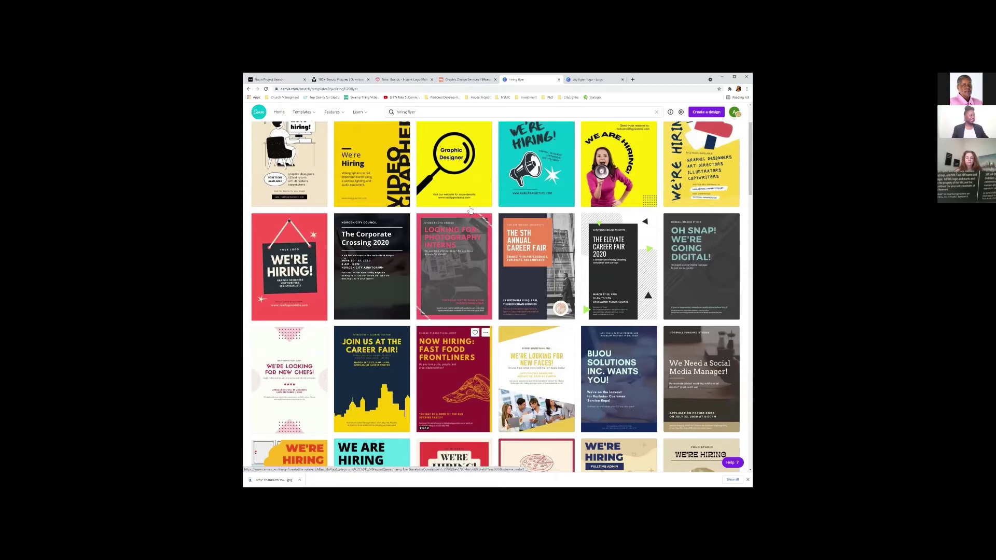
pyautogui.scroll(1, 470, 209)
pyautogui.scroll(2, 470, 209)
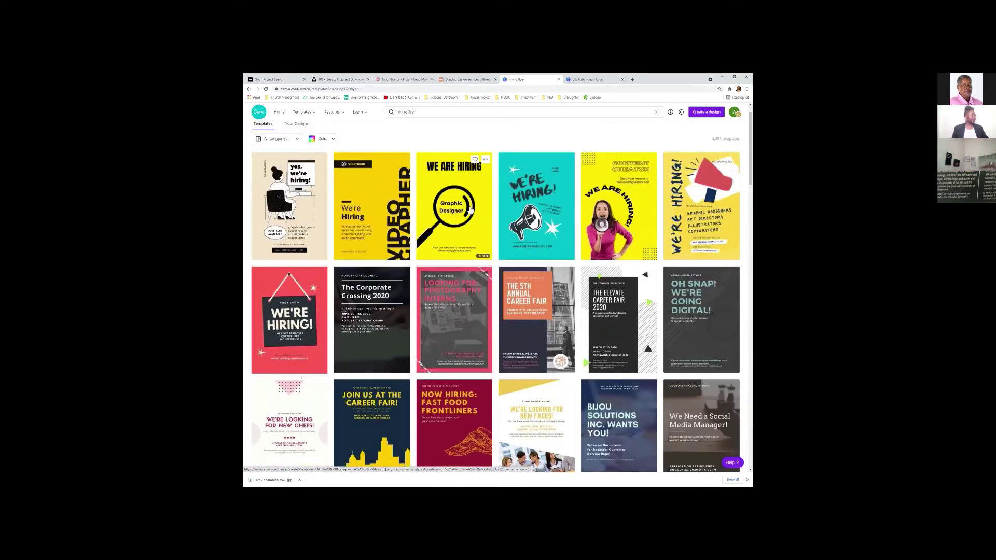
# Open the yellow 'We Are Hiring – Graphic Designer' flyer and start editing its WE ARE HIRING headline.
pyautogui.click(471, 210)
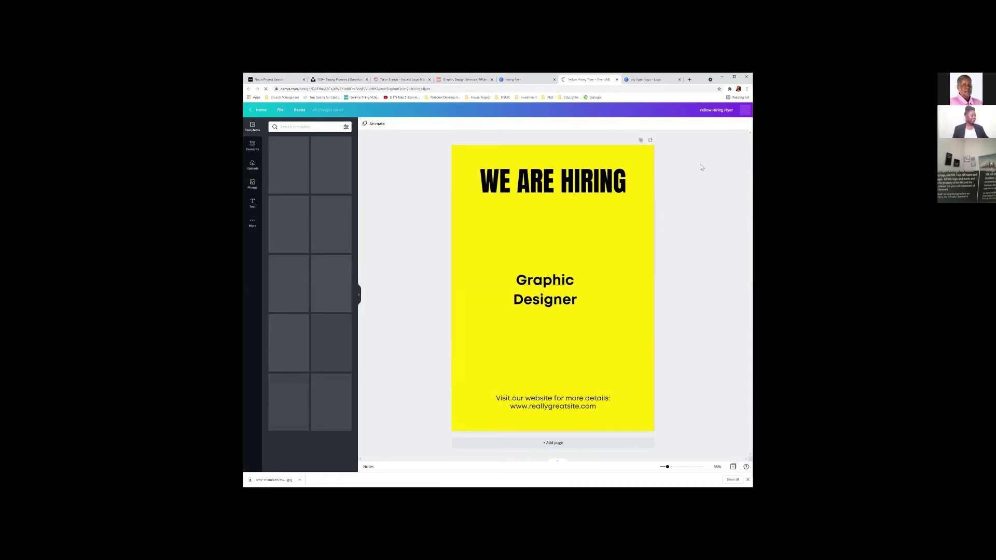
pyautogui.click(634, 195)
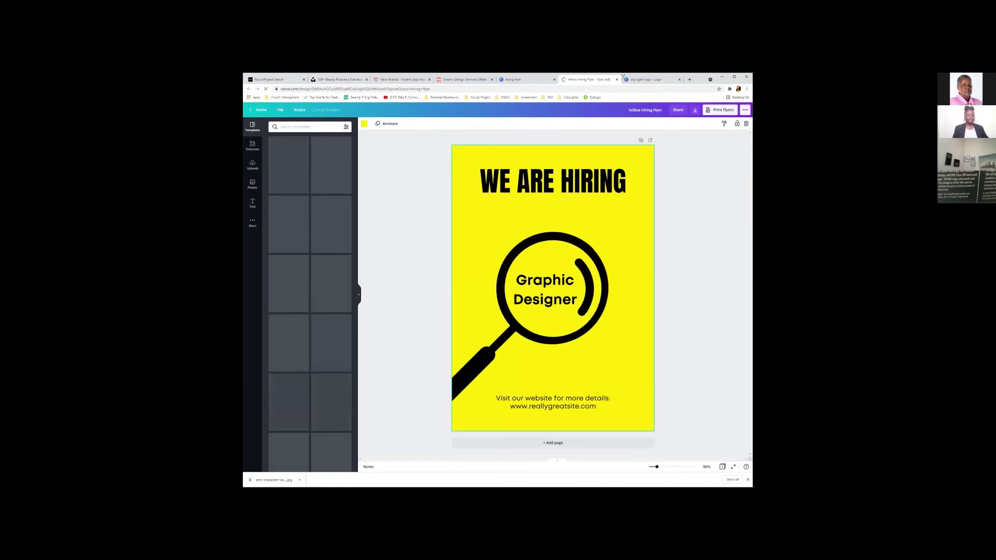
pyautogui.doubleClick(573, 186)
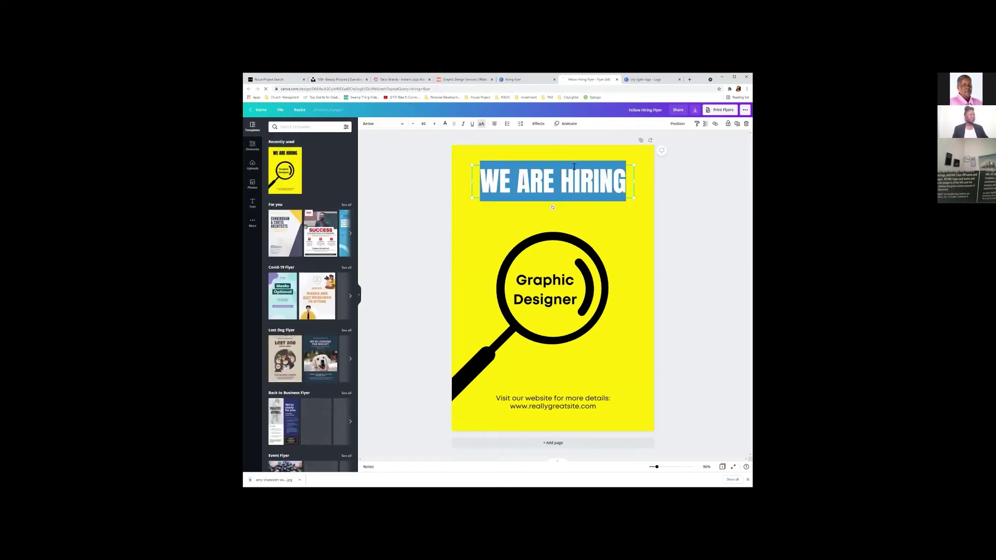
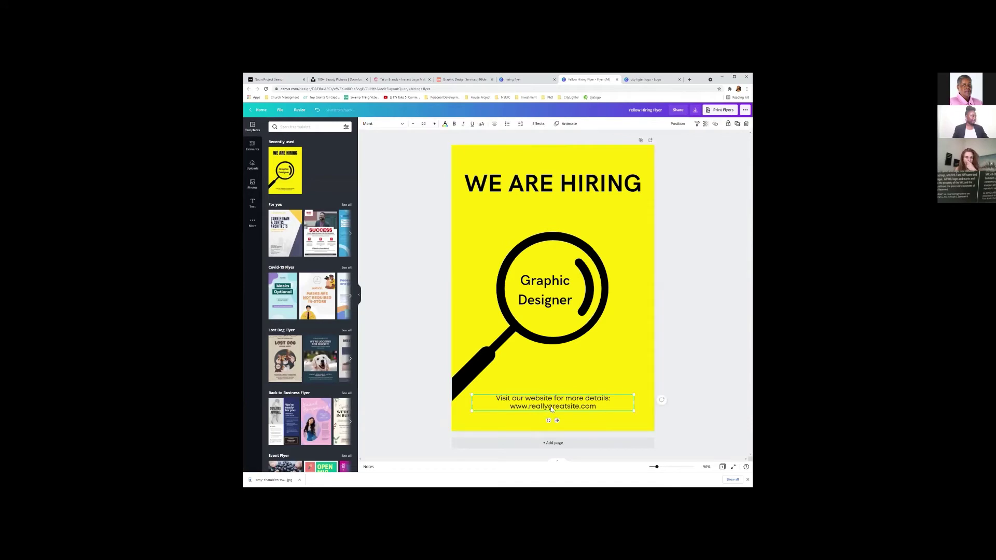
# Change the flyer's bottom website-details line to the HK Grotesk Light font.
pyautogui.doubleClick(549, 409)
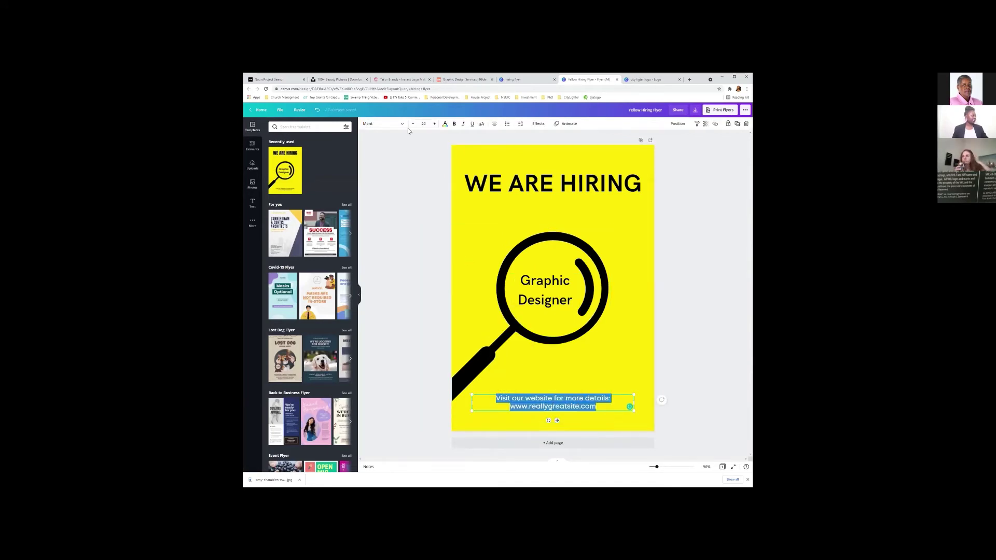
pyautogui.click(402, 125)
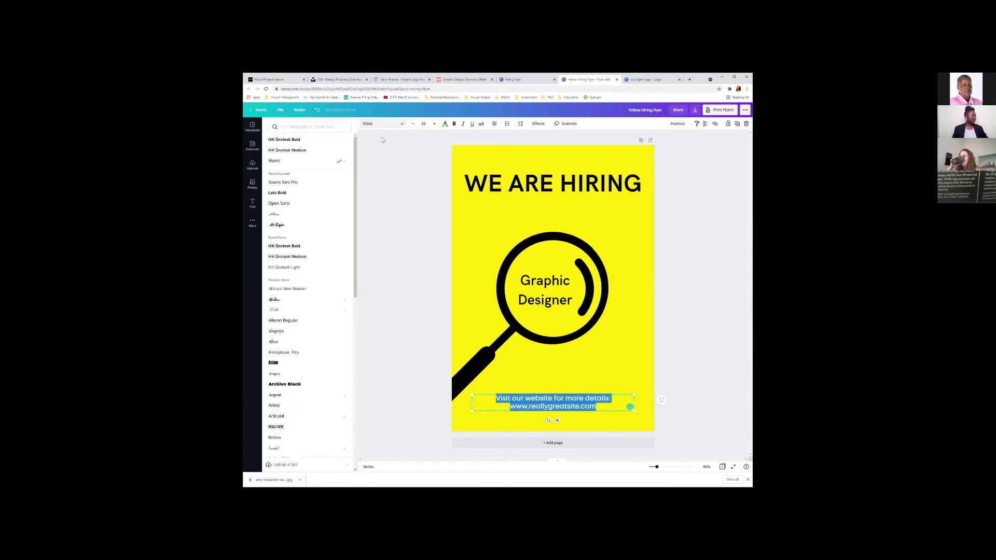
pyautogui.click(297, 268)
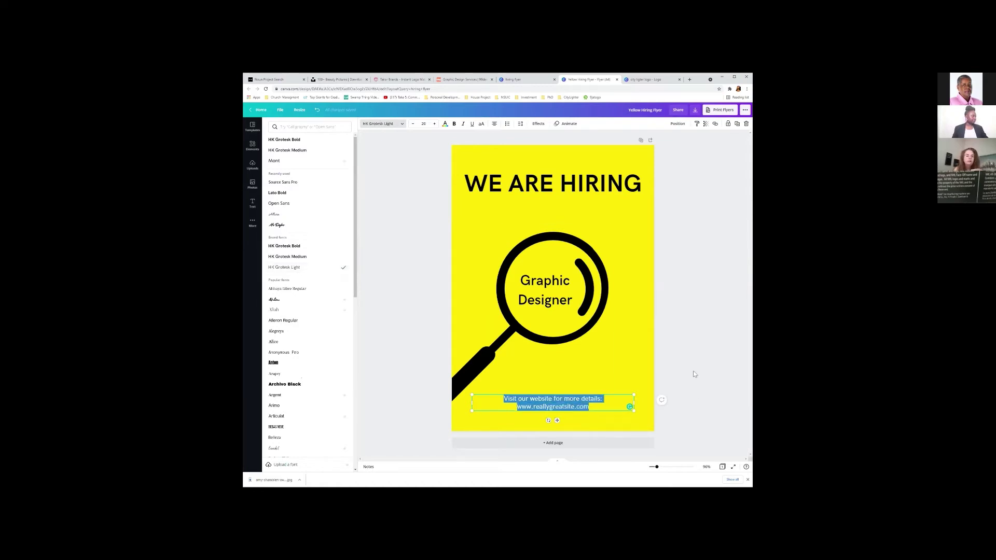
pyautogui.click(708, 301)
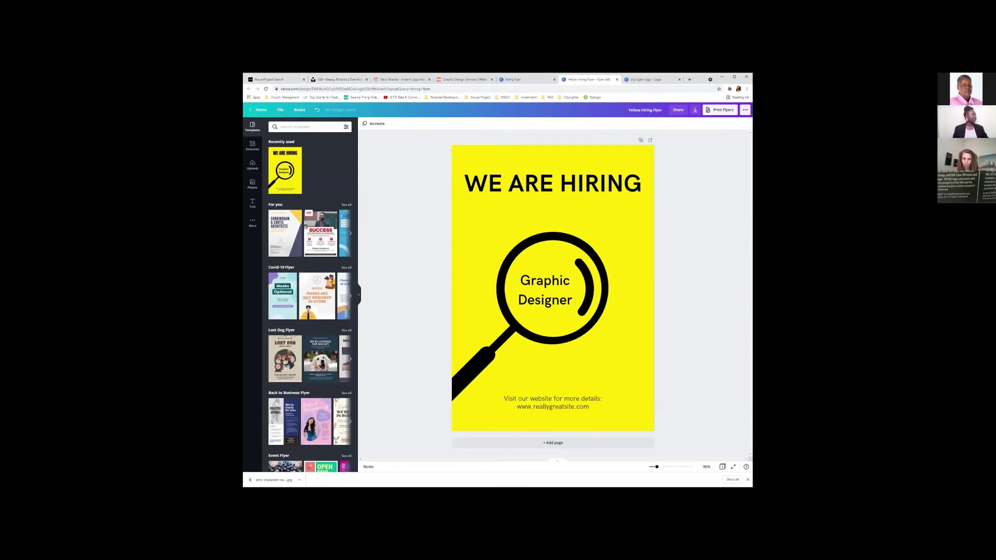
# Go to the Noun Project home page and copy its web address.
pyautogui.click(276, 79)
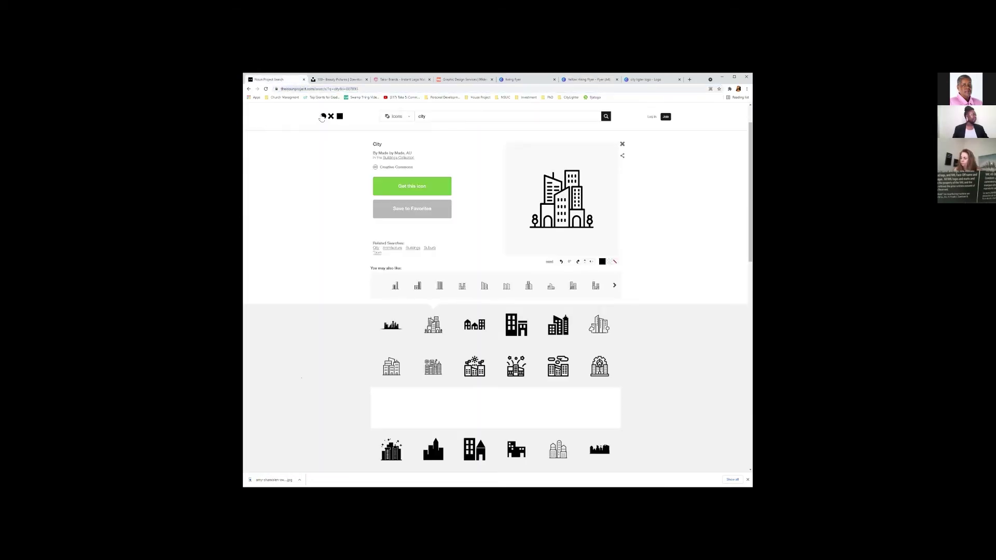
pyautogui.click(331, 115)
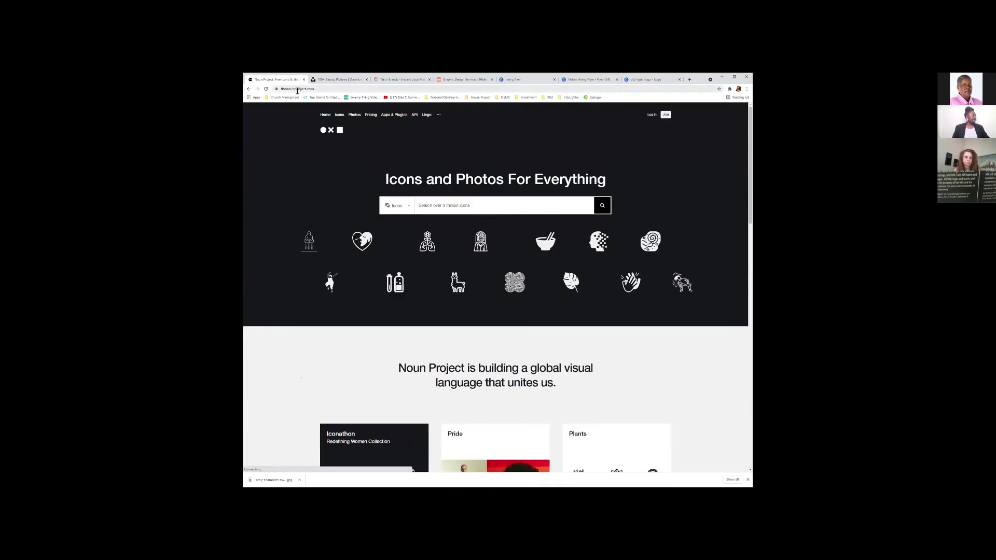
pyautogui.click(300, 89)
pyautogui.rightClick(298, 90)
pyautogui.click(318, 121)
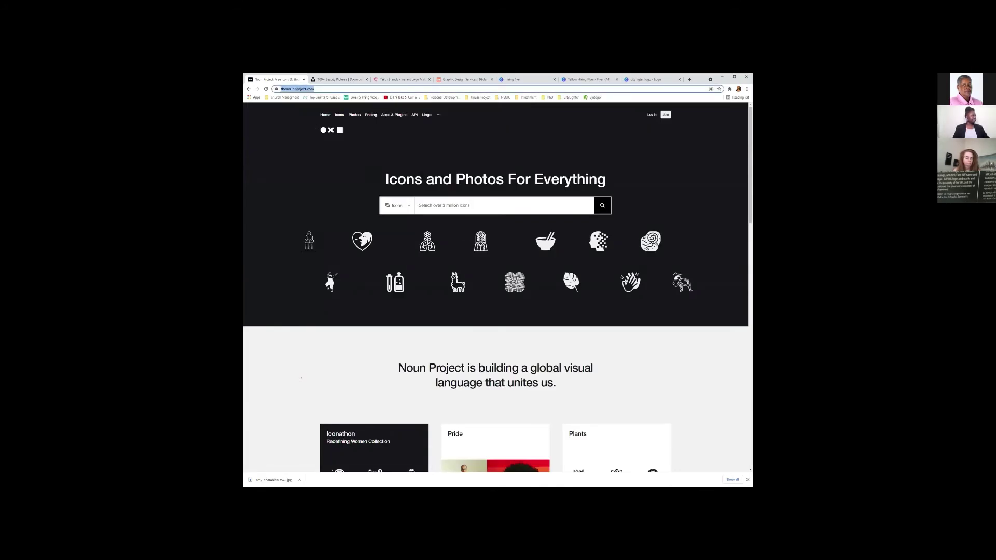
# Start a Noun Project icon search for 'magnify glass'.
pyautogui.hotkey('alt', 'Tab')
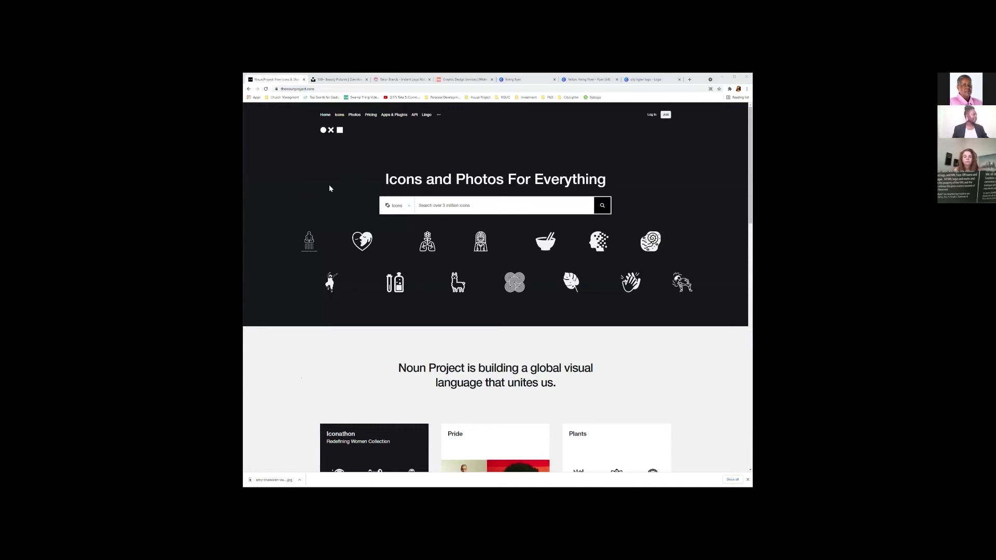
pyautogui.click(493, 205)
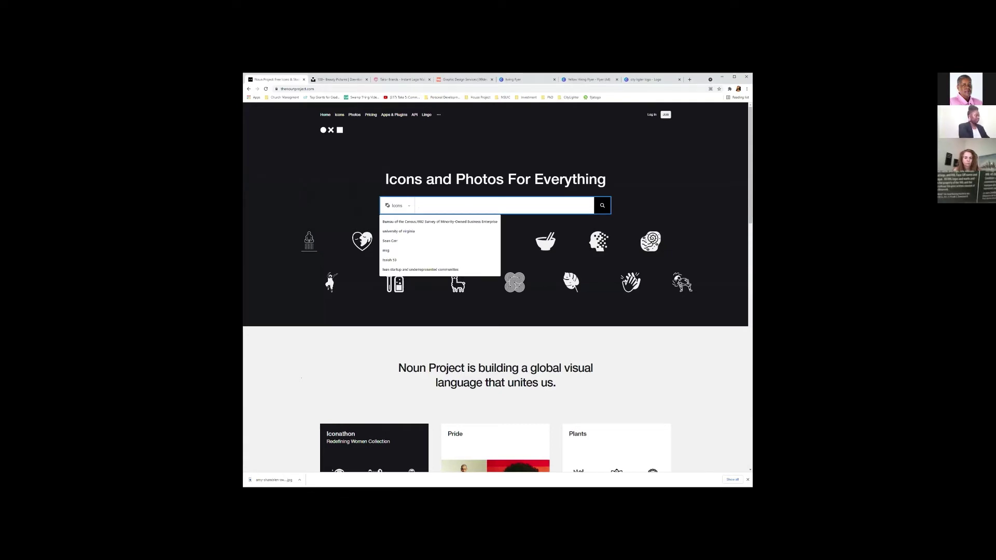
pyautogui.write('magnify glass')
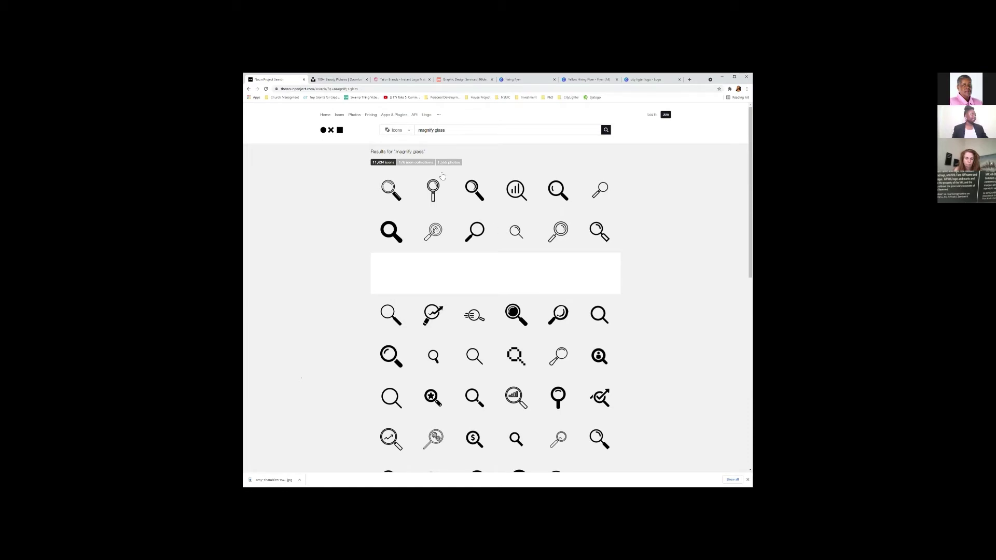
# From the magnify glass results, open the plain outlined magnifying-glass icon's detail page.
pyautogui.click(339, 80)
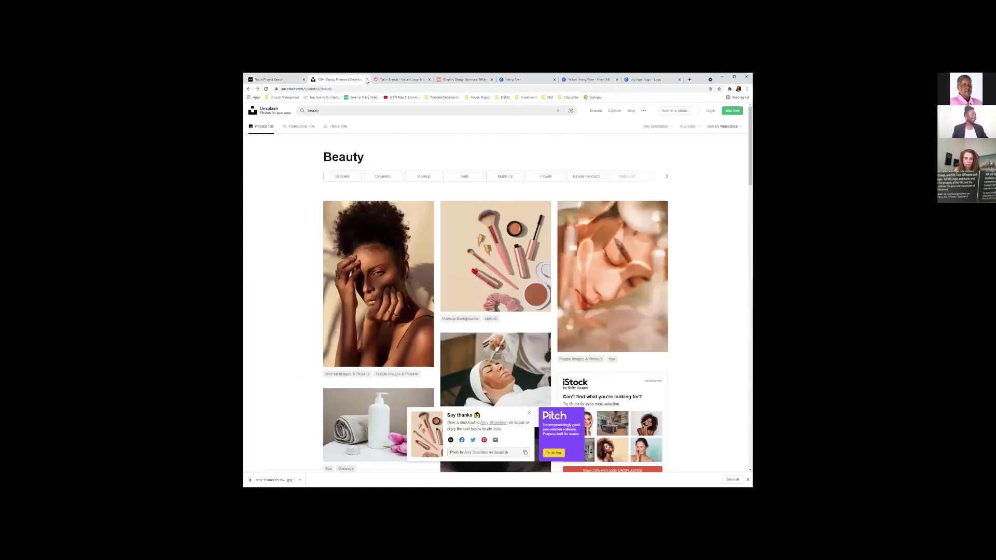
pyautogui.click(577, 81)
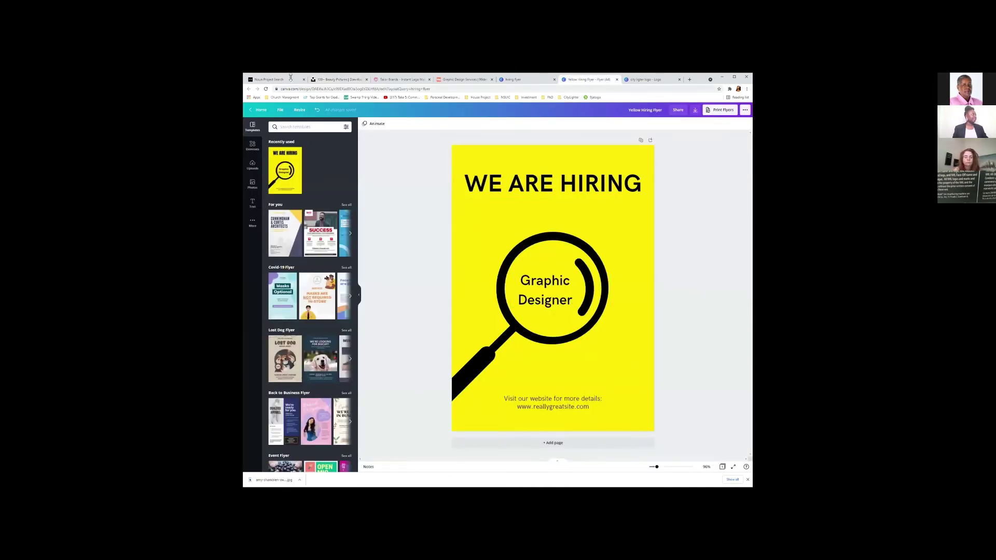
pyautogui.click(257, 81)
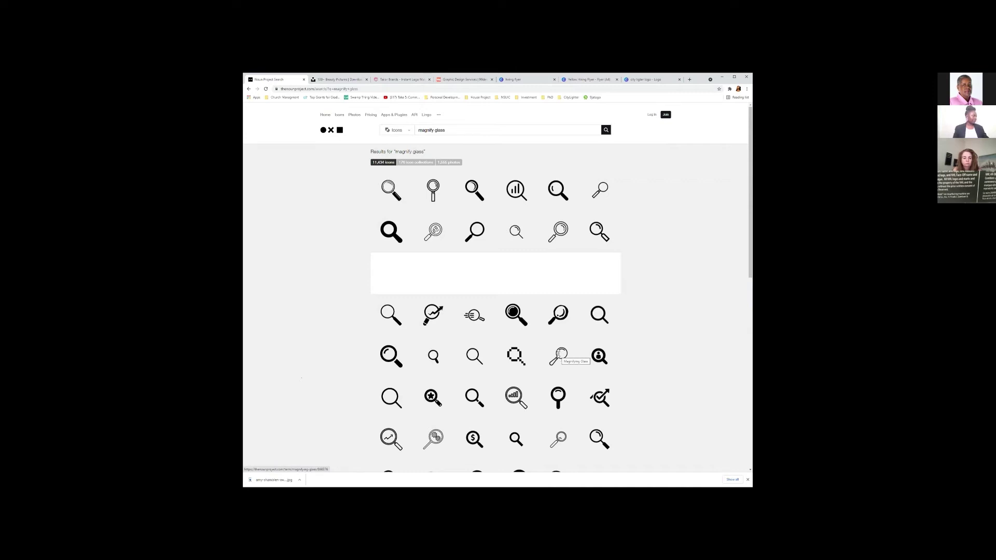
pyautogui.click(557, 355)
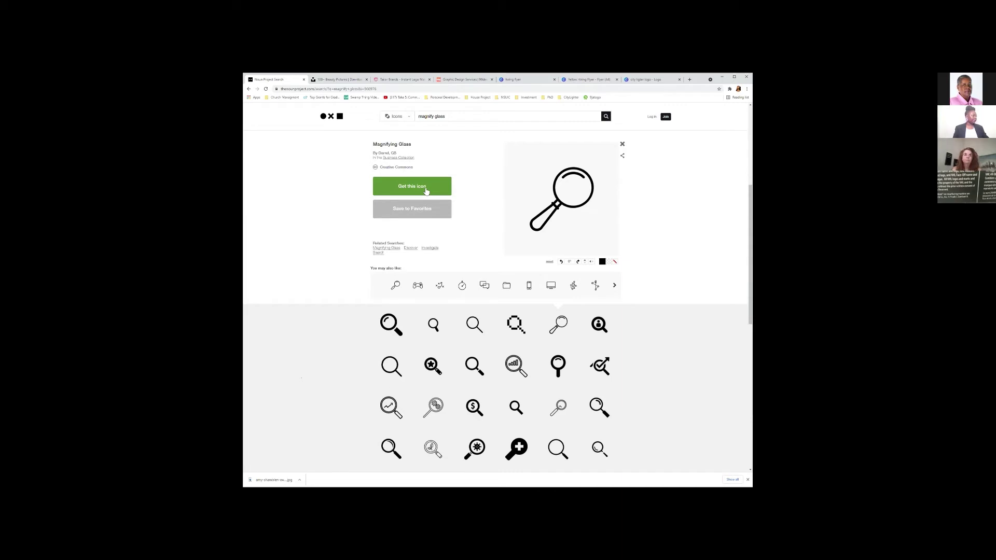
pyautogui.scroll(-1, 421, 380)
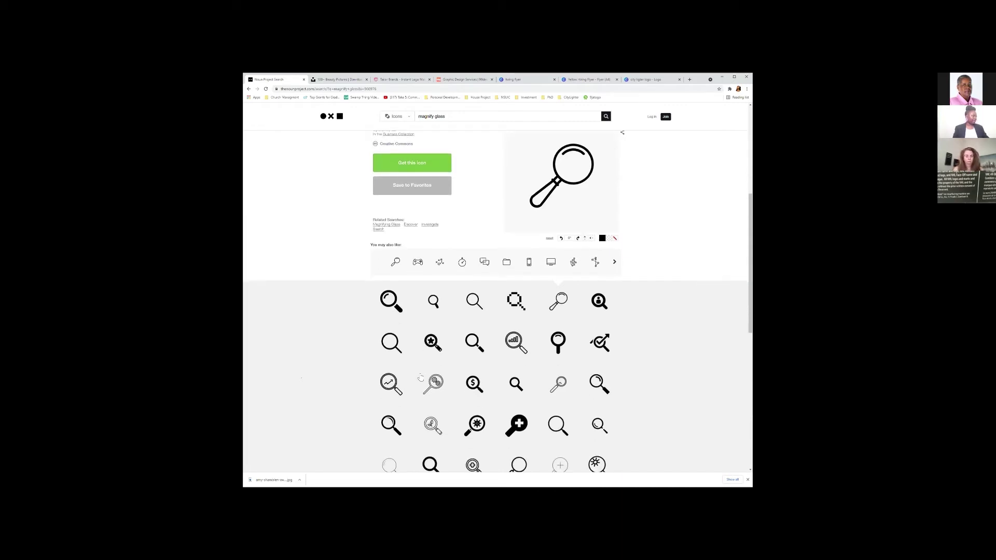
pyautogui.scroll(-4, 421, 380)
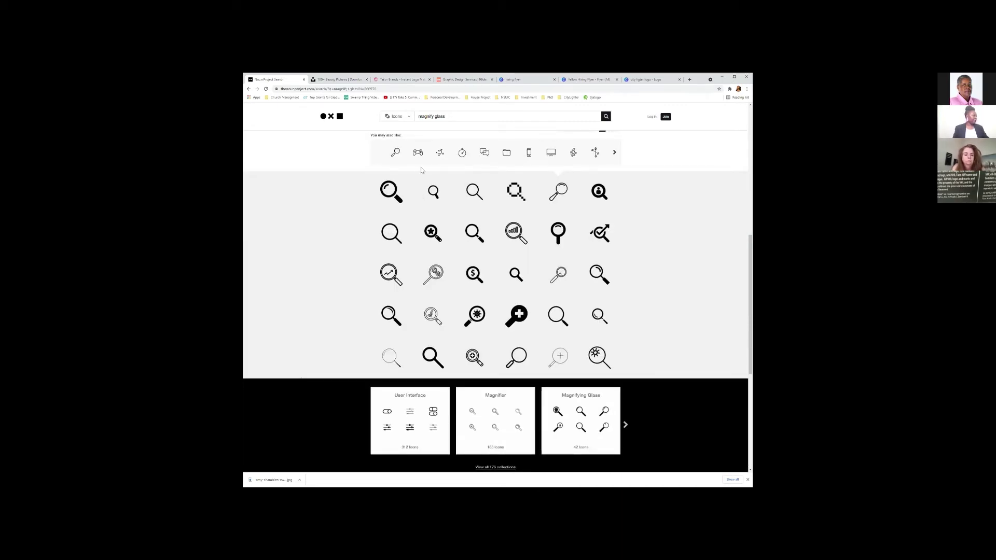
pyautogui.scroll(3, 407, 171)
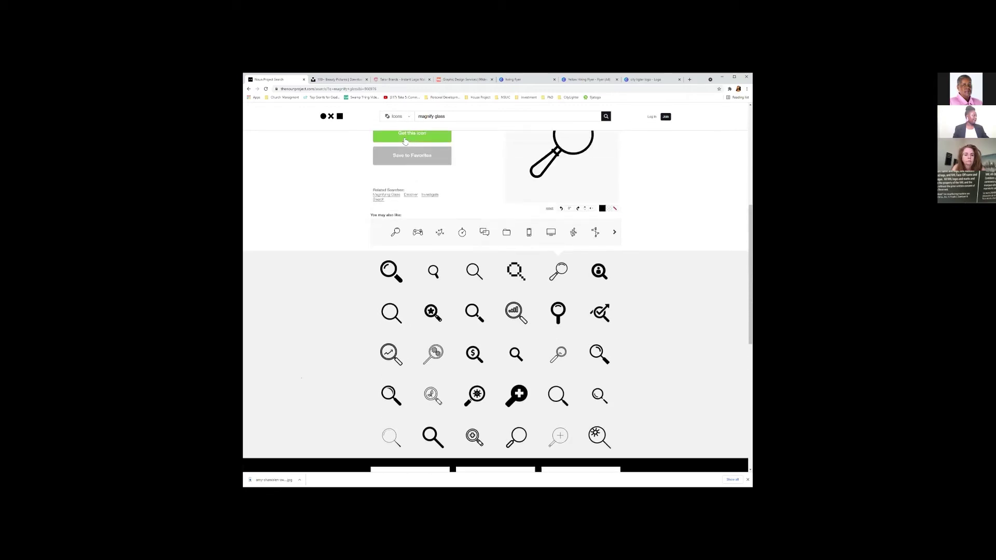
# Request the magnifying-glass icon and begin entering an email for a new account.
pyautogui.click(433, 228)
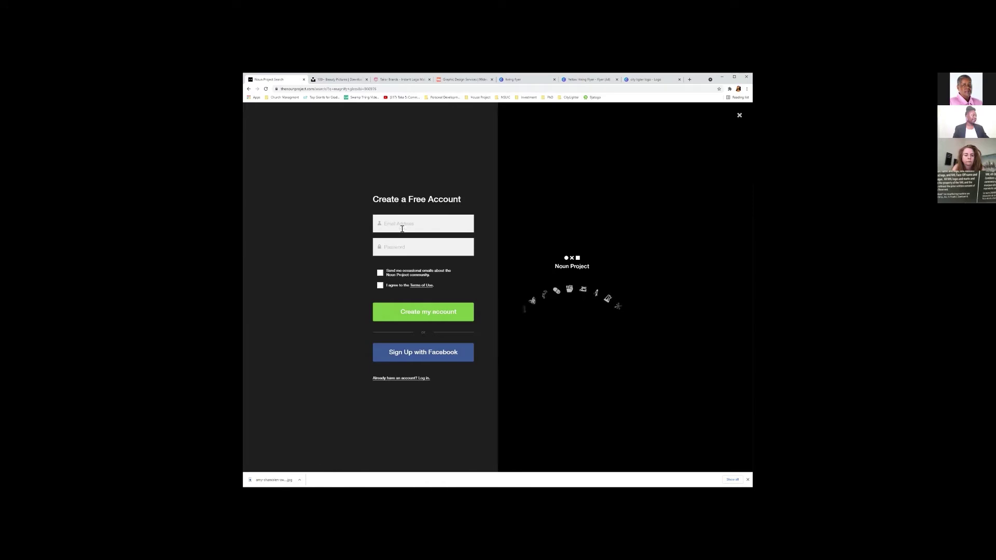
pyautogui.click(407, 225)
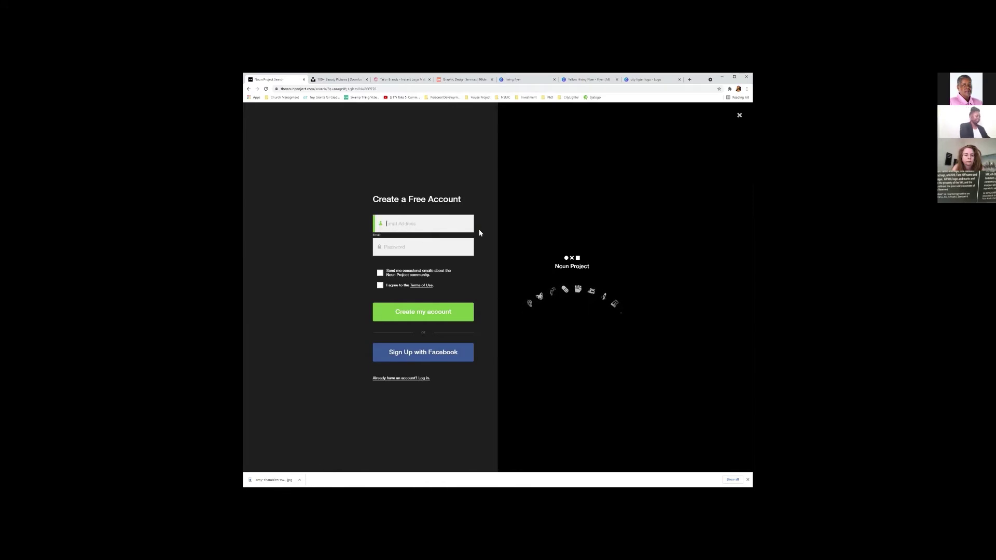
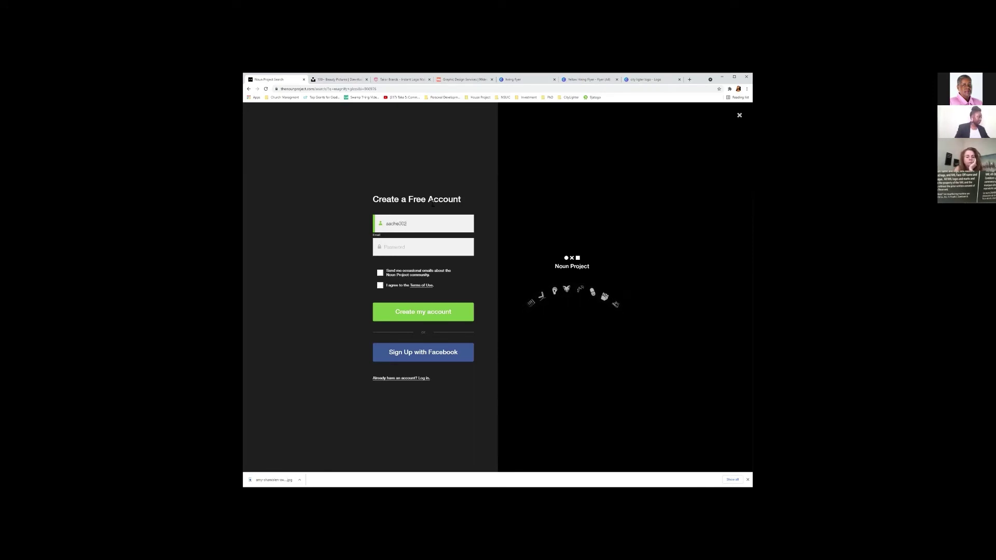
# Log in instead with the saved account email and the account password.
pyautogui.click(405, 378)
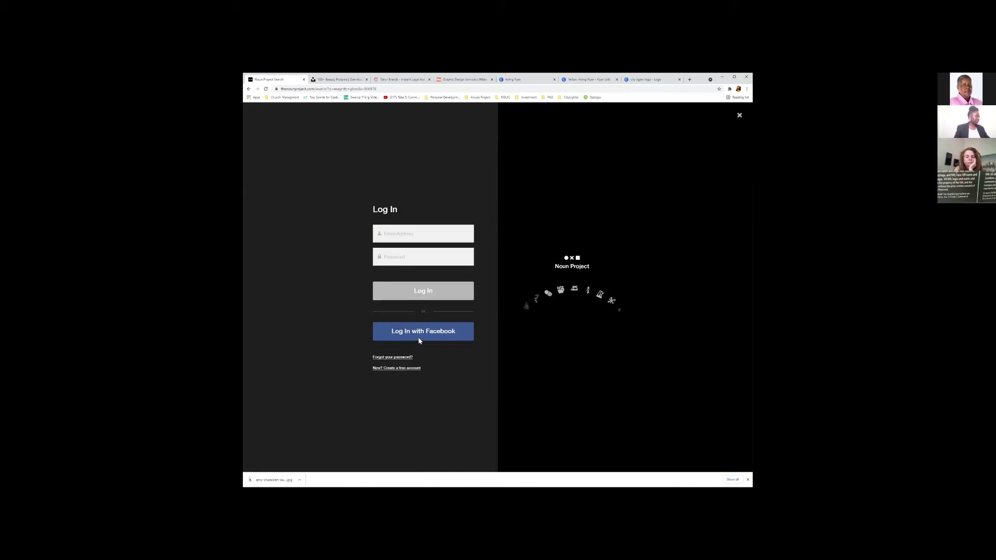
pyautogui.click(414, 235)
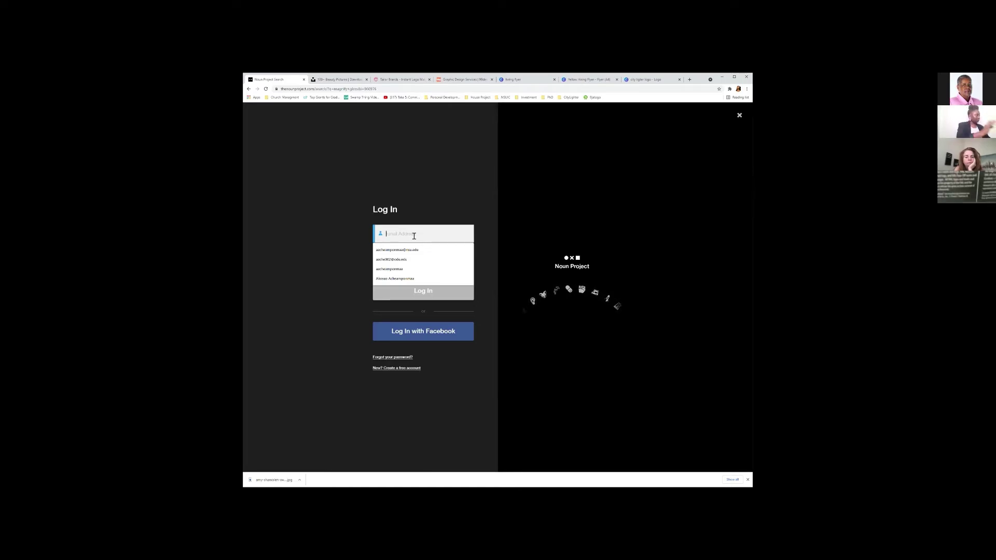
pyautogui.click(414, 260)
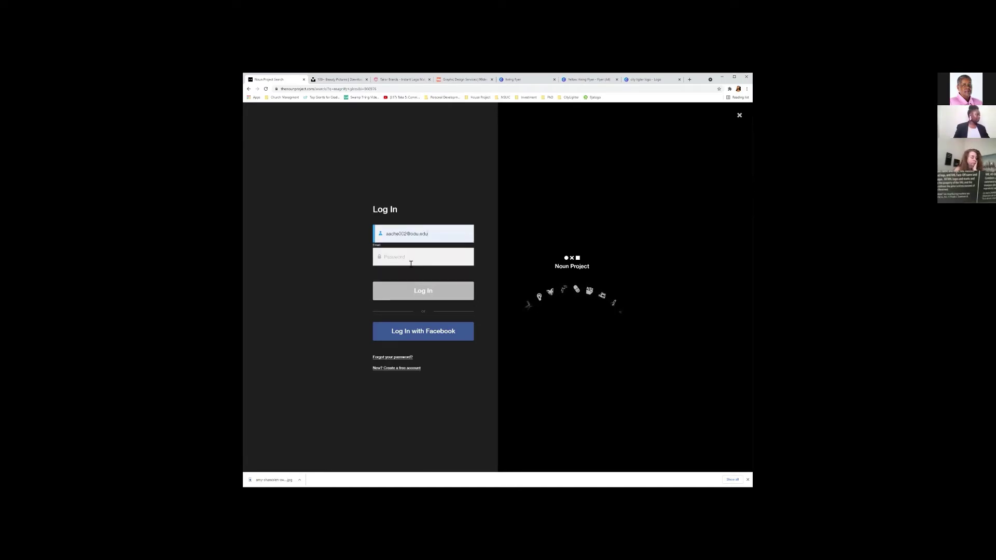
pyautogui.click(422, 256)
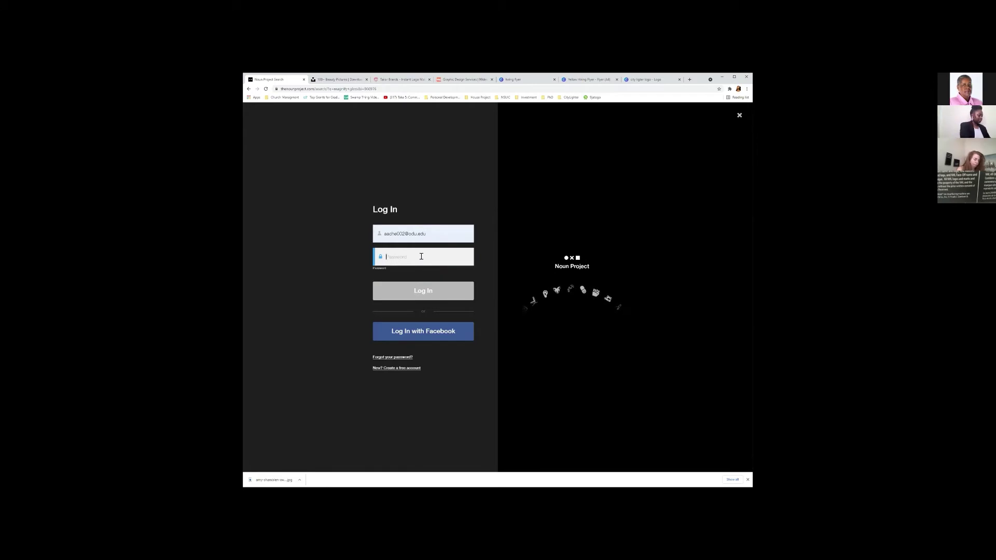
pyautogui.write('a')
pyautogui.press('BackSpace')
pyautogui.press('BackSpace')
pyautogui.press('BackSpace')
pyautogui.write('a')
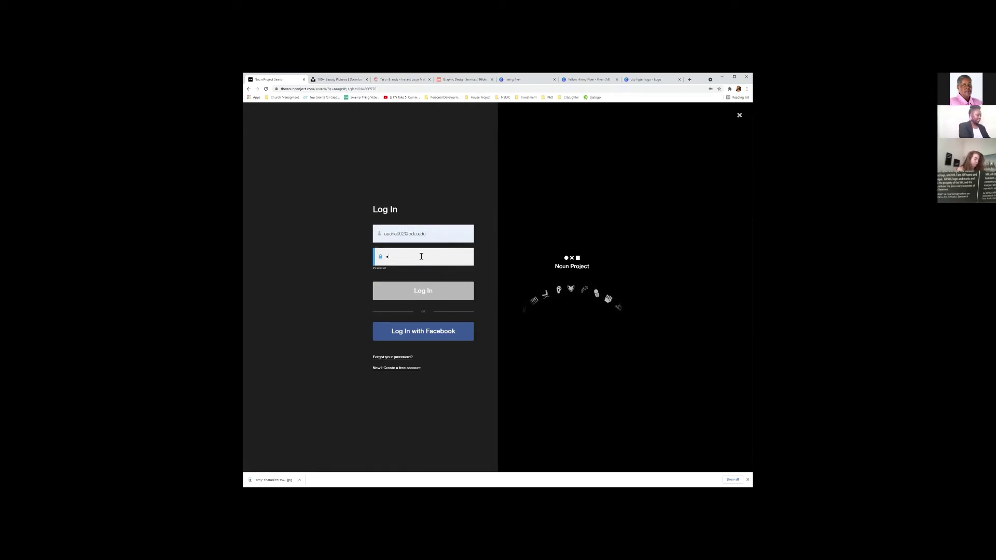
pyautogui.write('••••••••••')
pyautogui.press('Return')
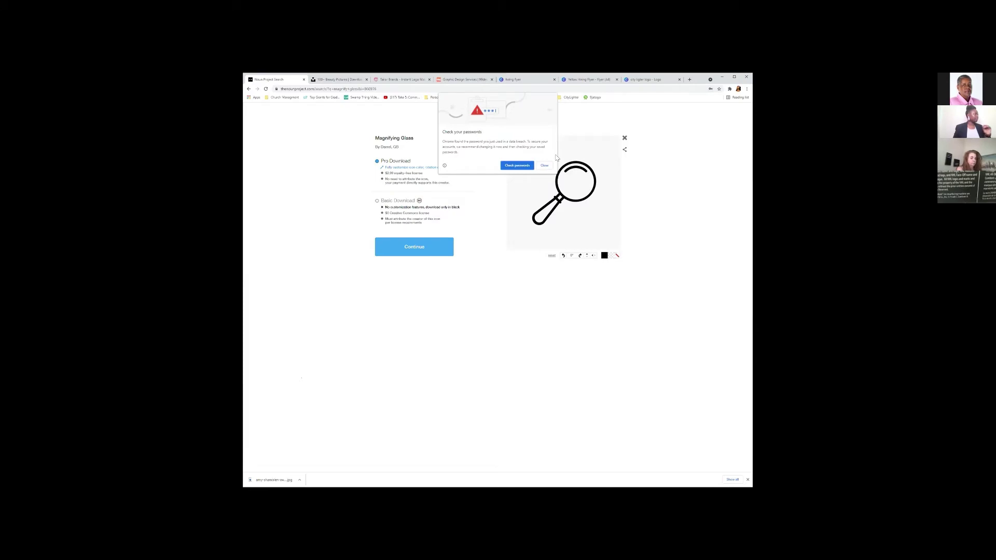
# Download the Magnifying Glass icon as a free Basic Download PNG, then return to the flyer.
pyautogui.click(544, 166)
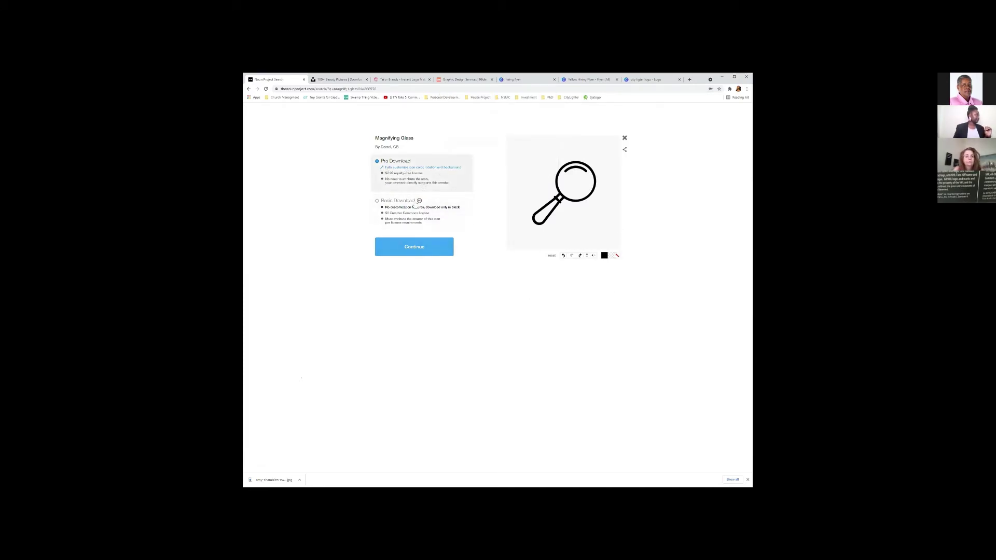
pyautogui.click(399, 207)
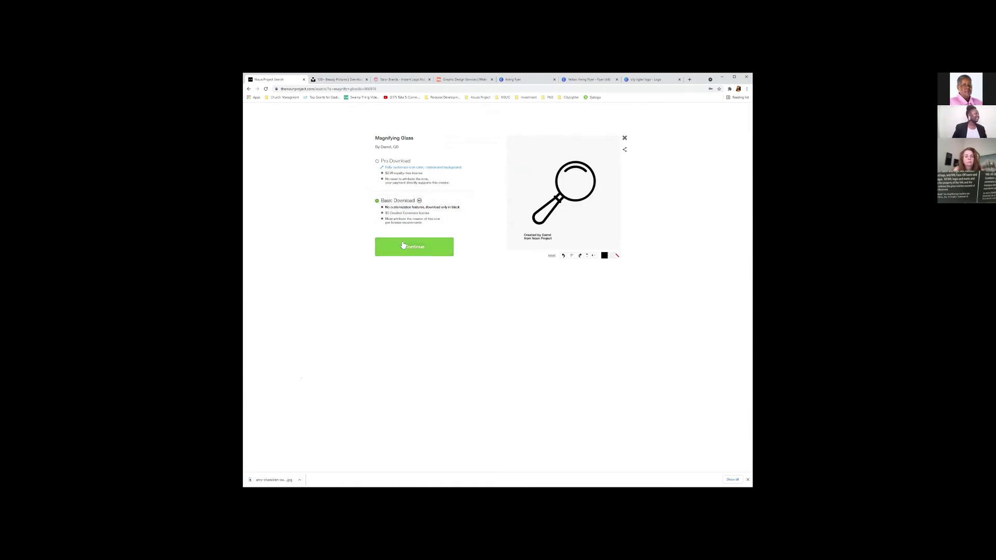
pyautogui.click(430, 248)
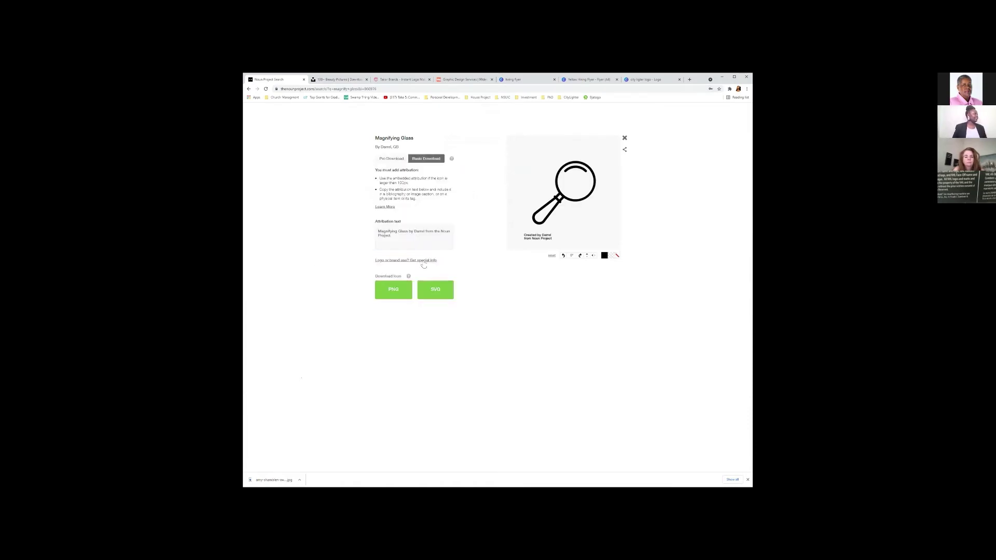
pyautogui.click(390, 294)
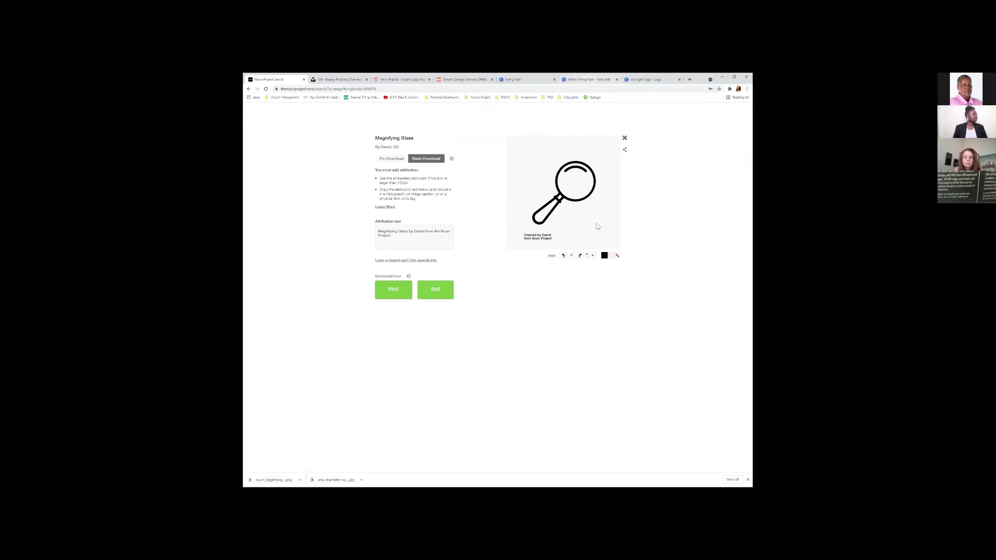
pyautogui.hotkey('ctrl', '6')
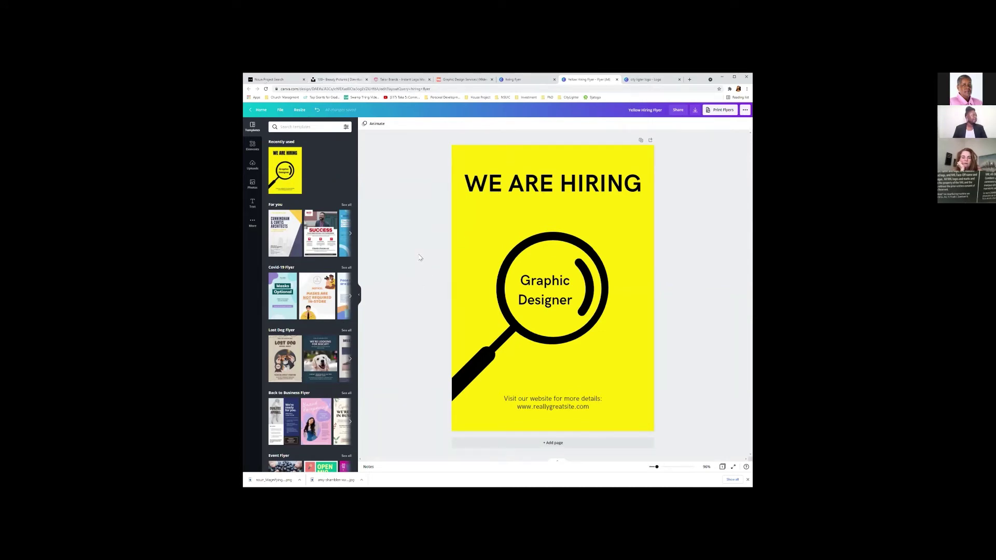
# Go back to the Noun Project tab and open the downloaded noun_Magnifying PNG.
pyautogui.hotkey('ctrl', '2')
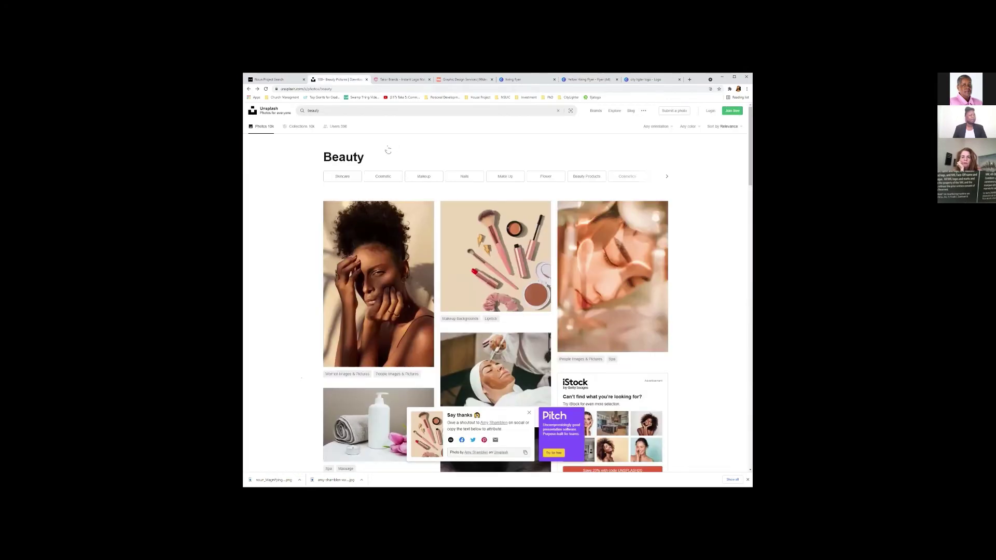
pyautogui.hotkey('ctrl', '1')
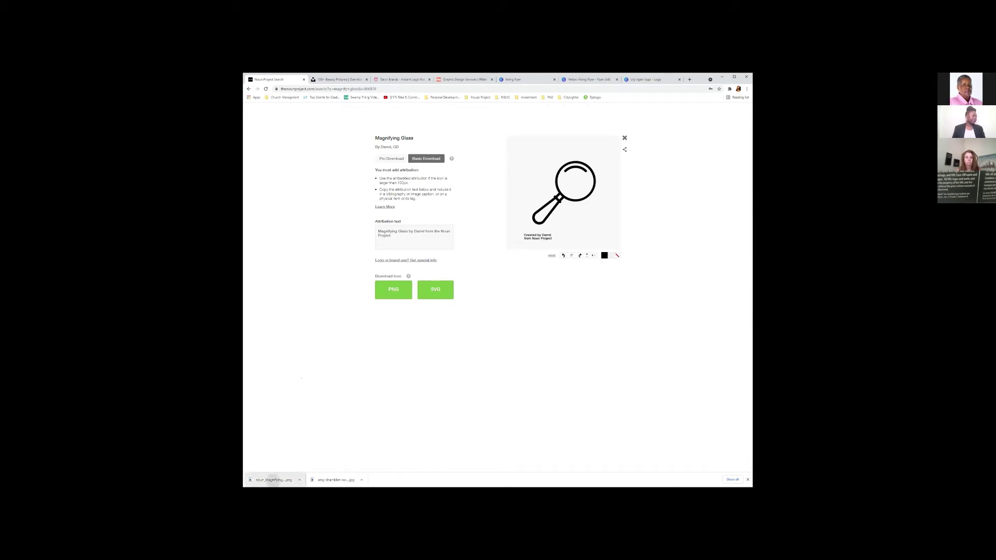
pyautogui.click(273, 480)
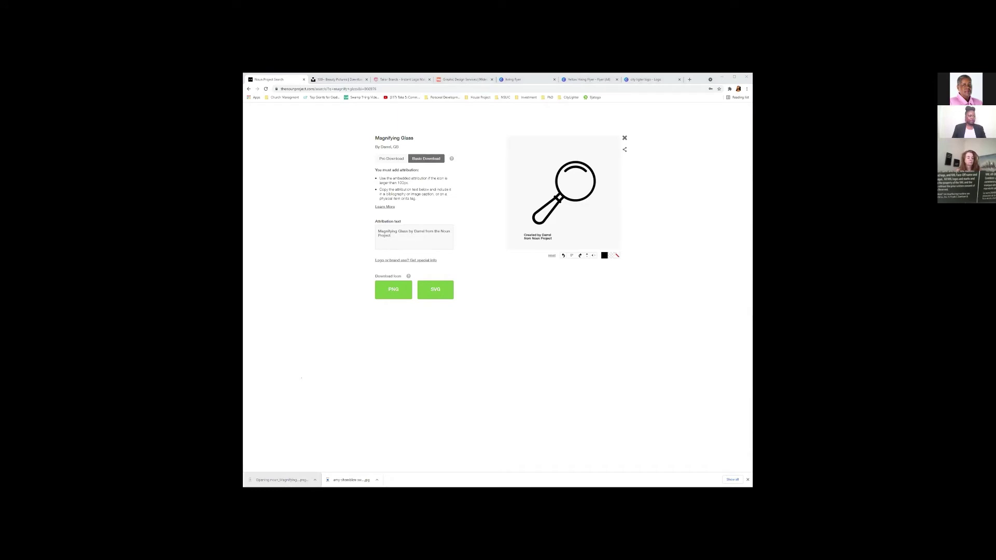
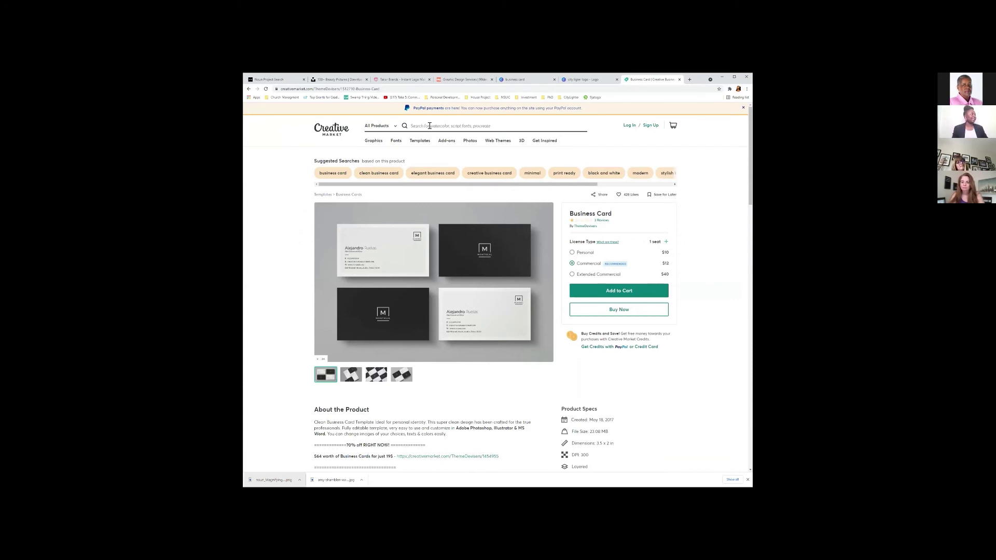
# Search Creative Market for 'business card' and scroll through the template results and back up.
pyautogui.click(458, 125)
pyautogui.write('bus')
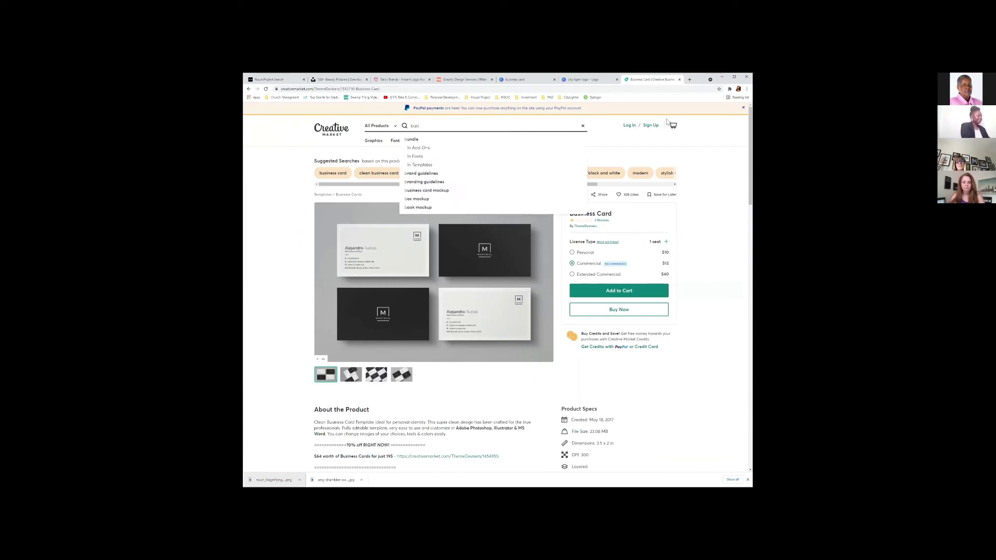
pyautogui.write('iness card')
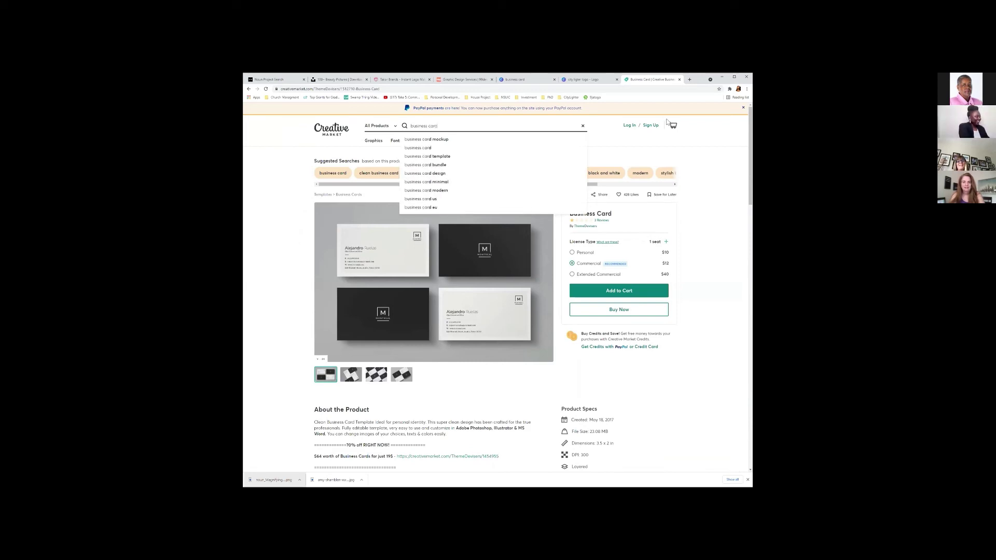
pyautogui.press('Return')
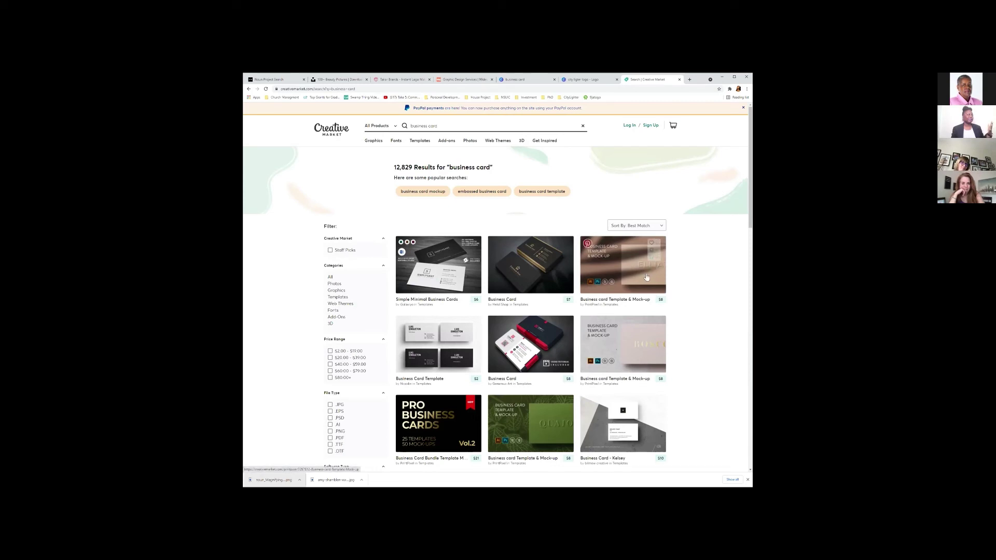
pyautogui.scroll(-2, 696, 294)
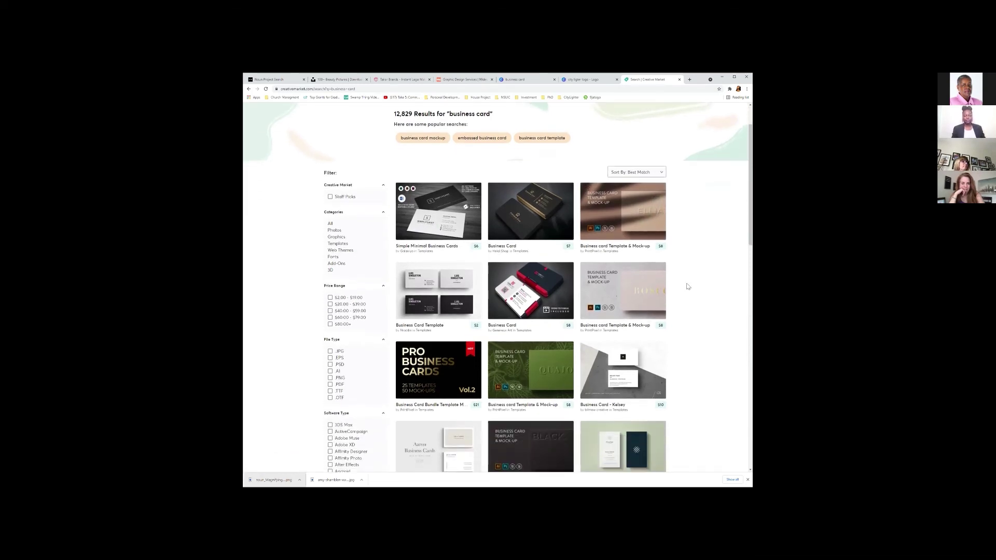
pyautogui.scroll(-1, 688, 286)
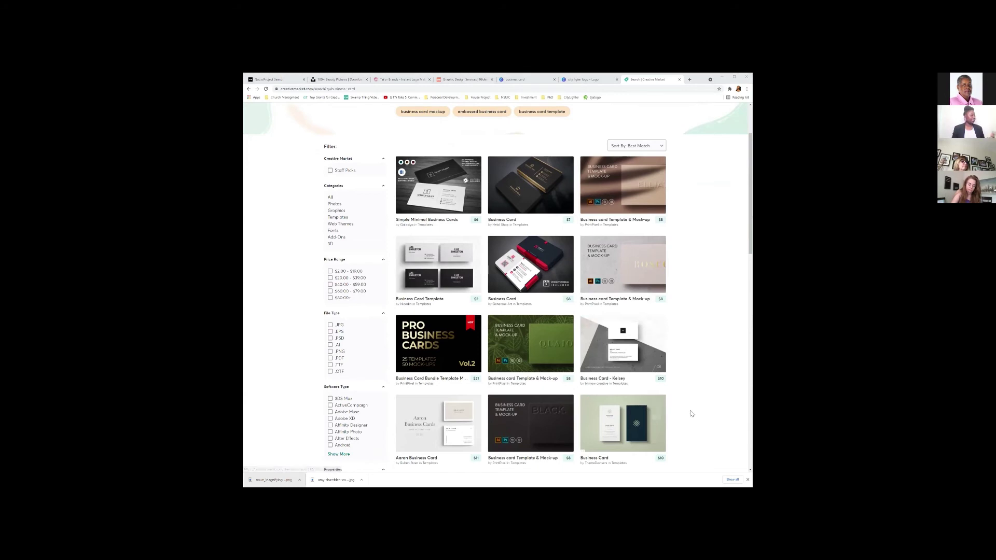
pyautogui.scroll(-1, 693, 418)
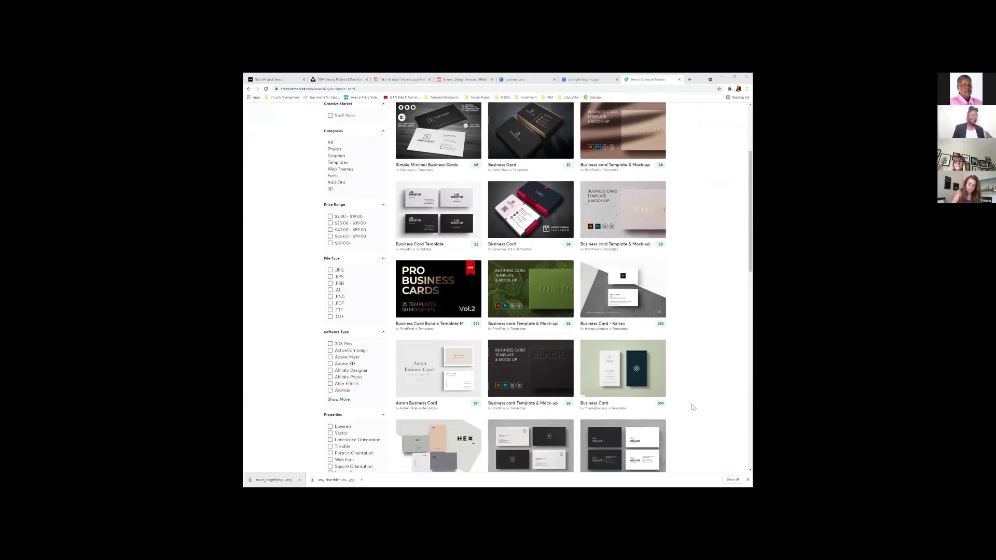
pyautogui.scroll(-1, 686, 416)
pyautogui.scroll(-2, 681, 419)
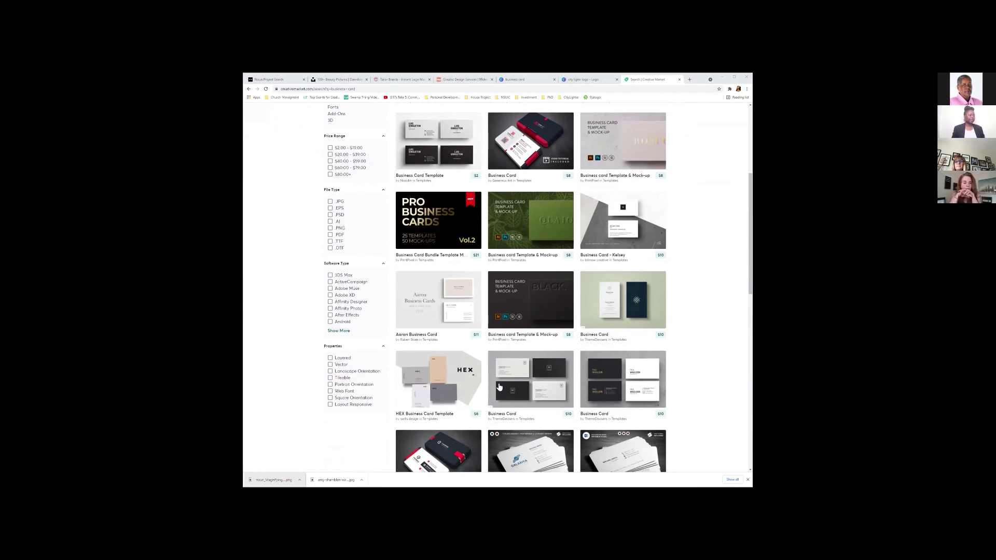
pyautogui.scroll(-1, 519, 379)
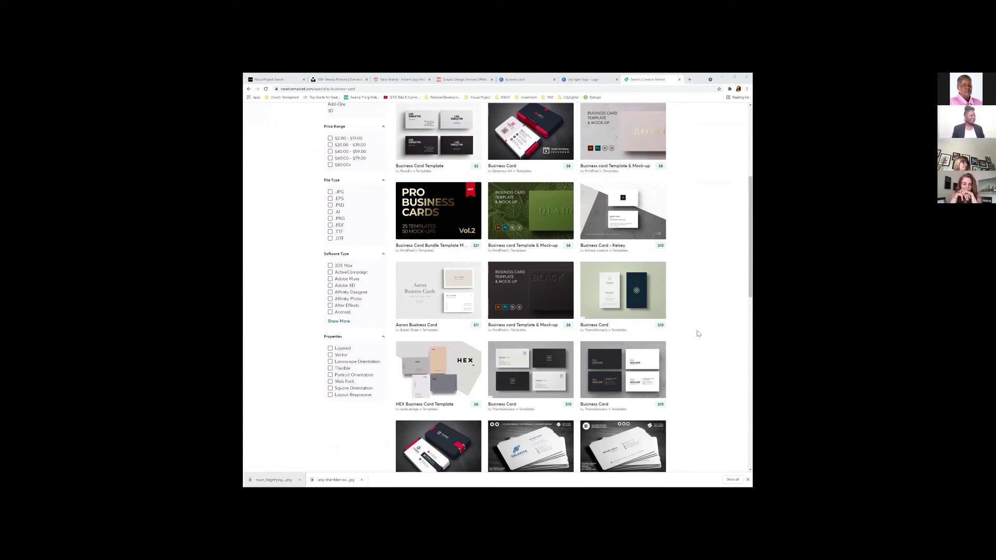
pyautogui.scroll(-1, 657, 327)
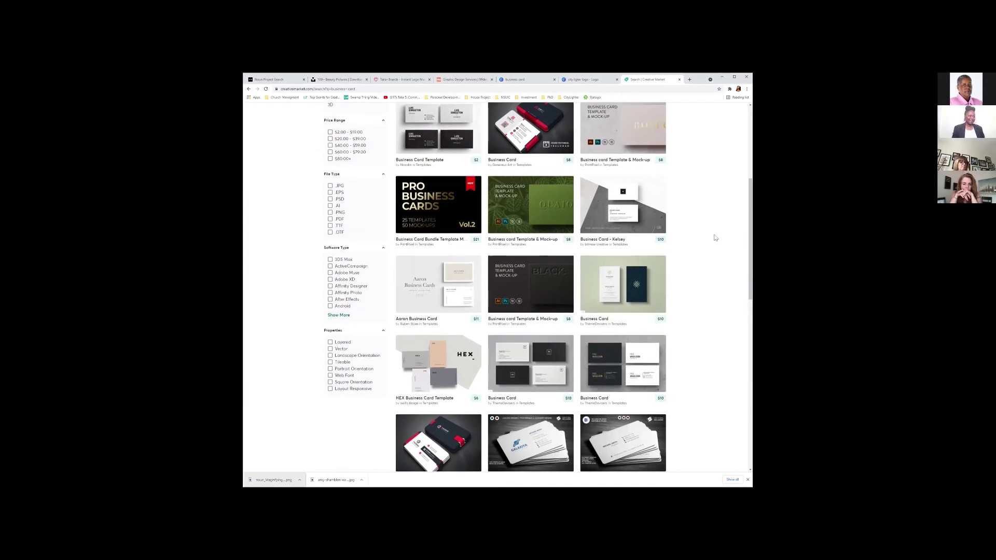
pyautogui.scroll(-2, 684, 334)
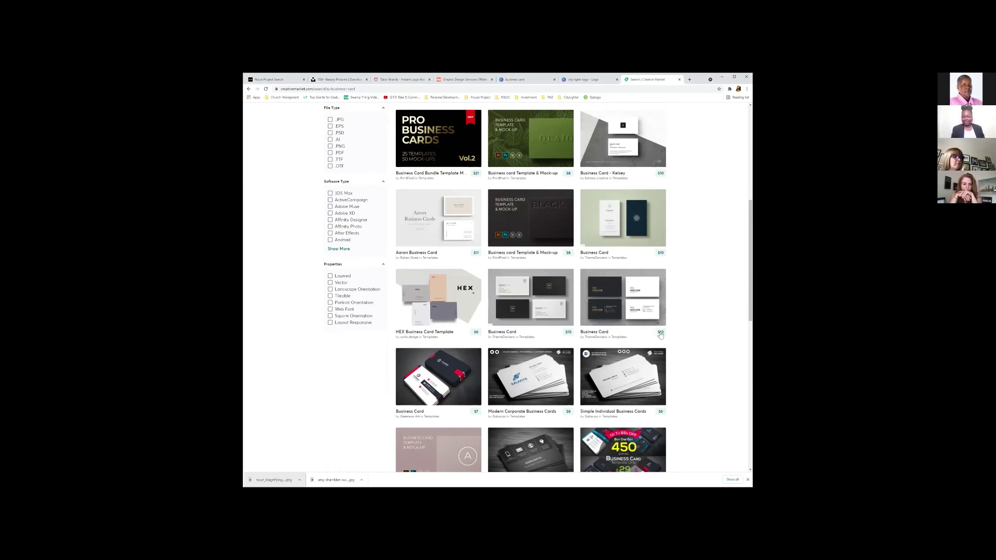
pyautogui.scroll(-6, 658, 324)
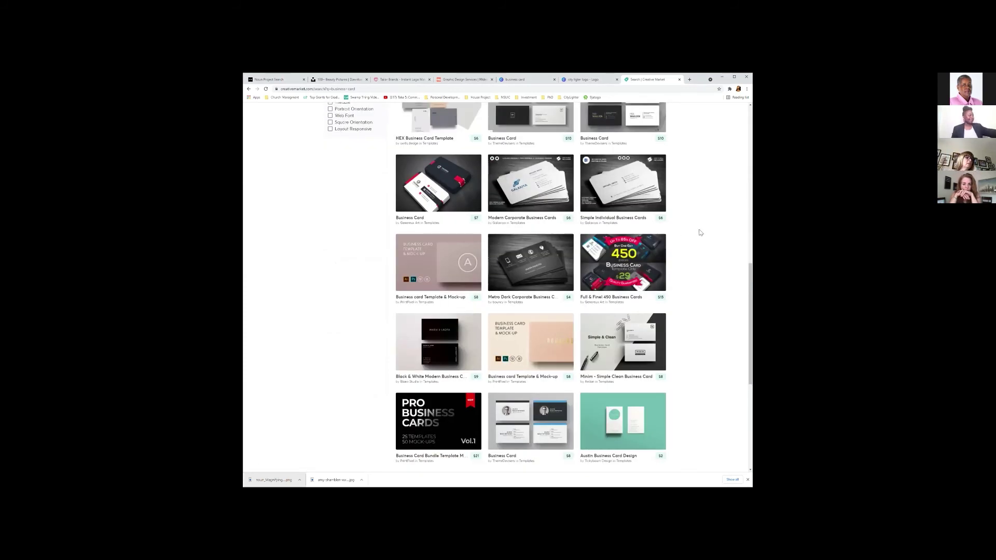
pyautogui.scroll(1, 701, 235)
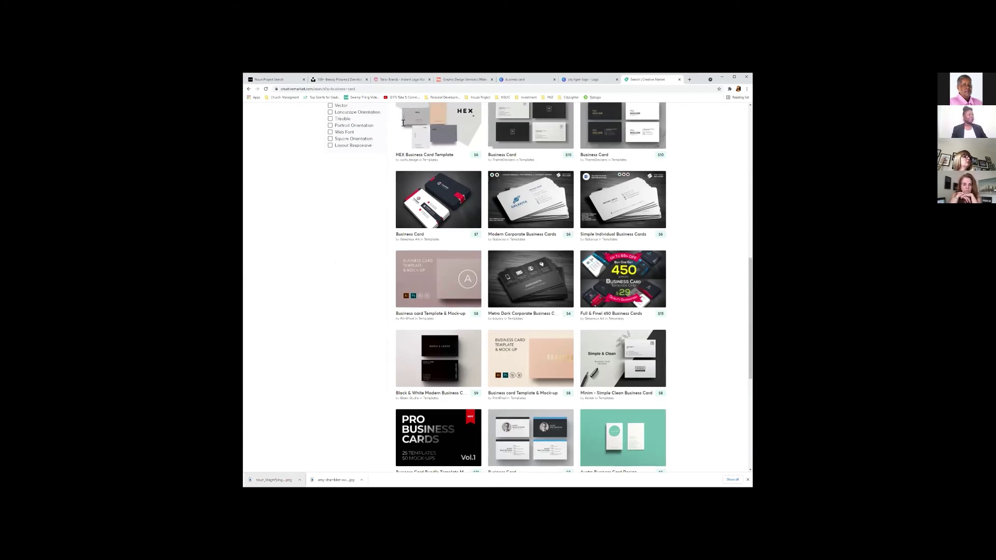
pyautogui.scroll(3, 399, 136)
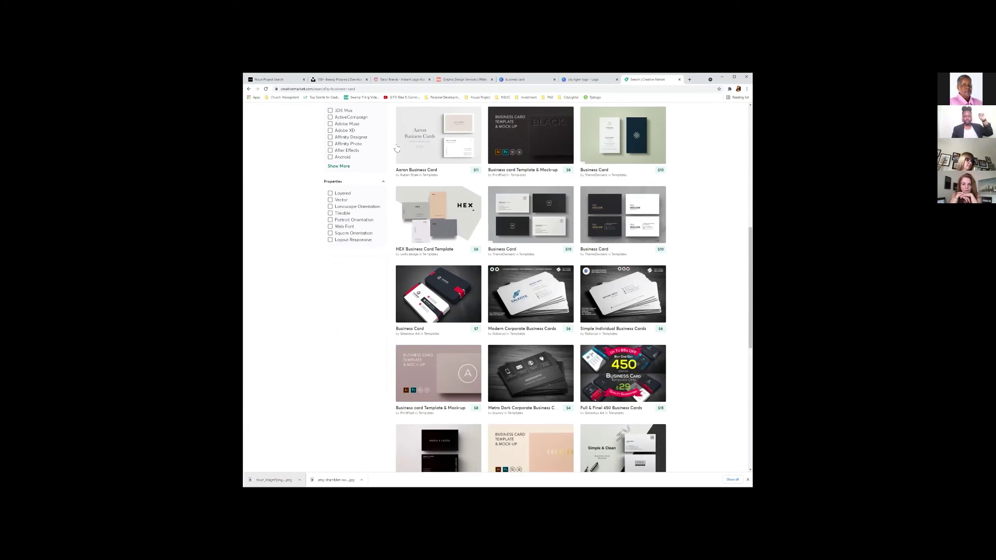
pyautogui.scroll(2, 475, 187)
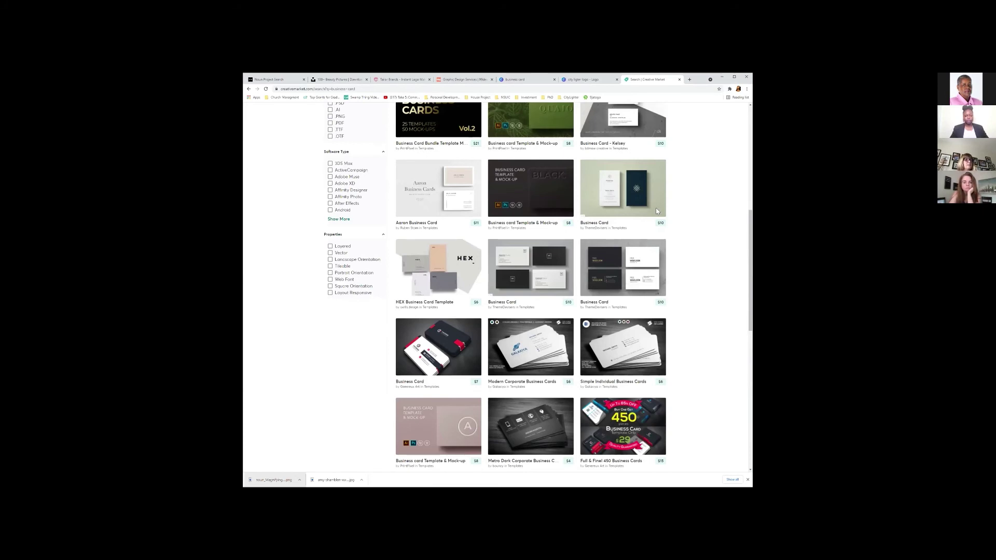
pyautogui.scroll(10, 656, 211)
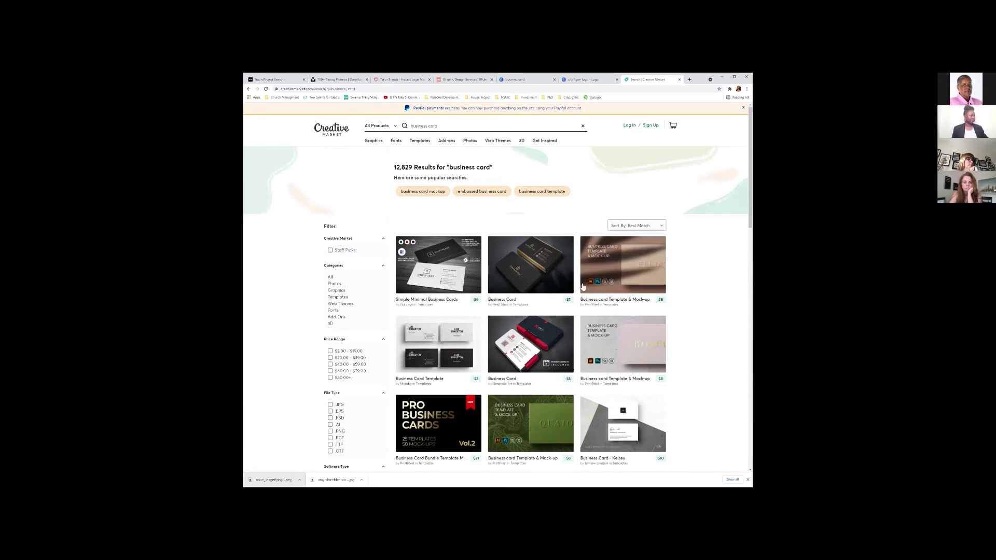
# Scroll the results and open the black-and-white 'Business Card' template's product page.
pyautogui.scroll(-1, 649, 302)
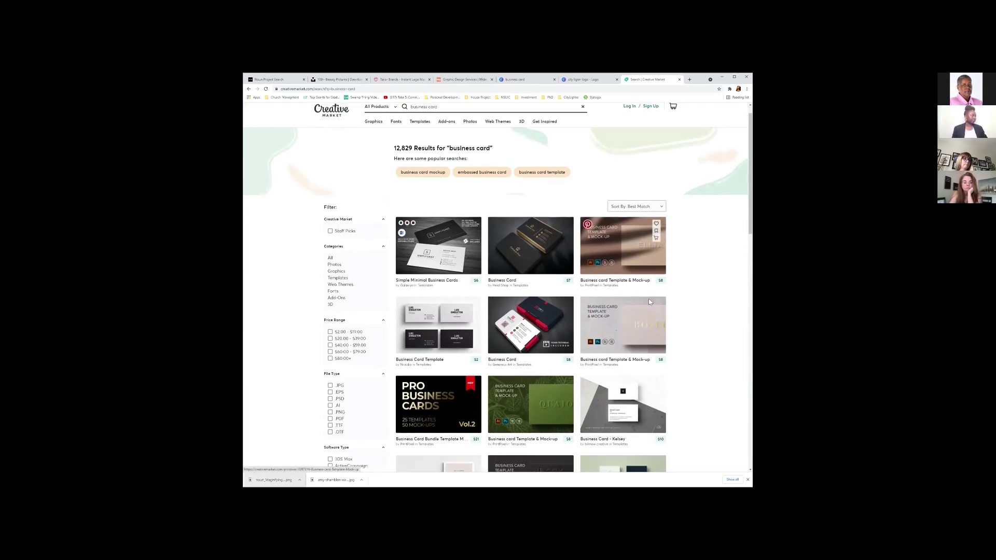
pyautogui.scroll(-2, 710, 313)
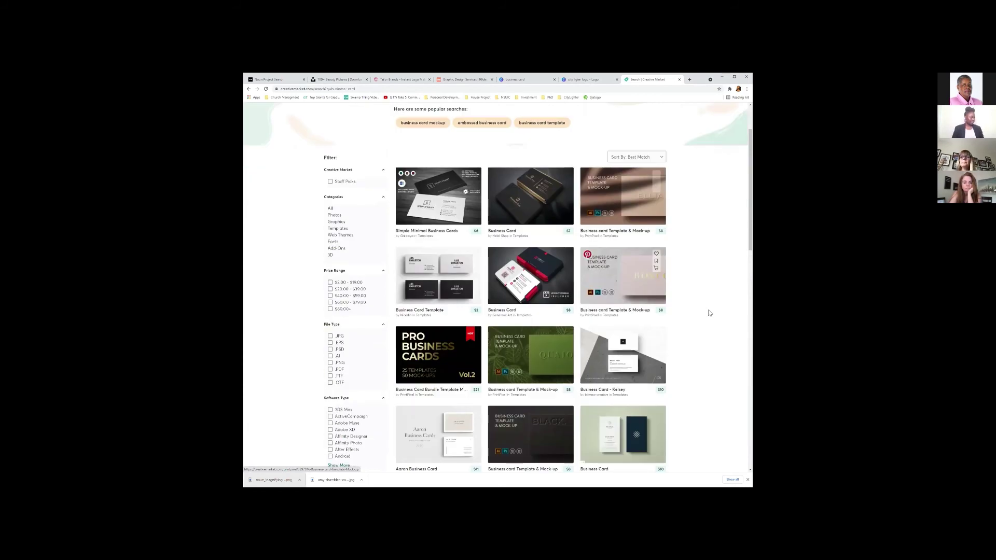
pyautogui.scroll(-2, 711, 313)
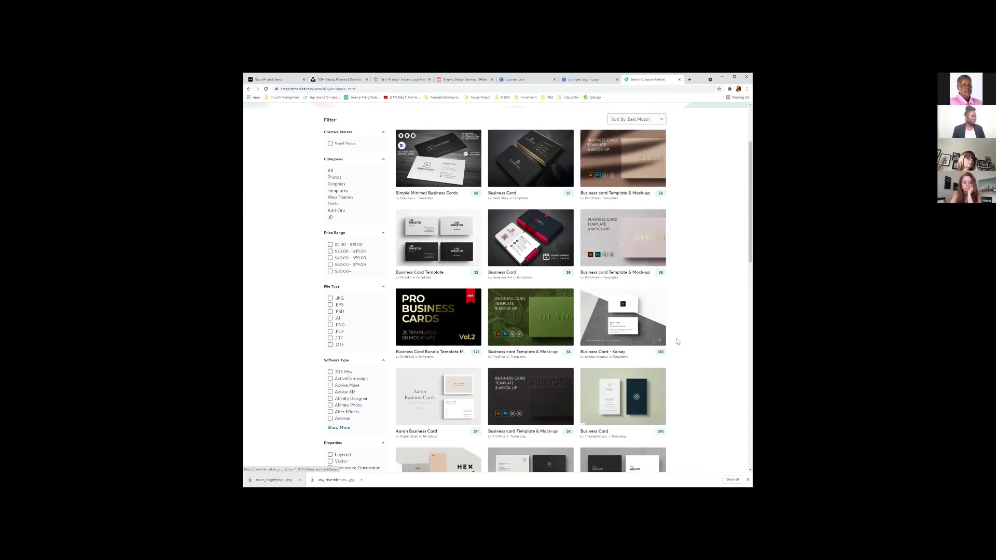
pyautogui.scroll(-1, 677, 406)
pyautogui.scroll(-1, 692, 380)
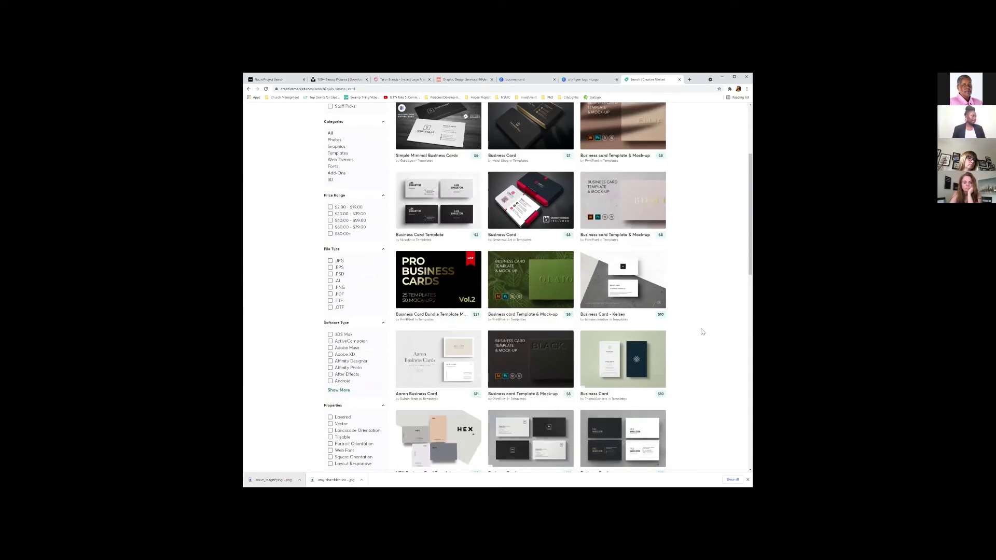
pyautogui.scroll(-3, 701, 296)
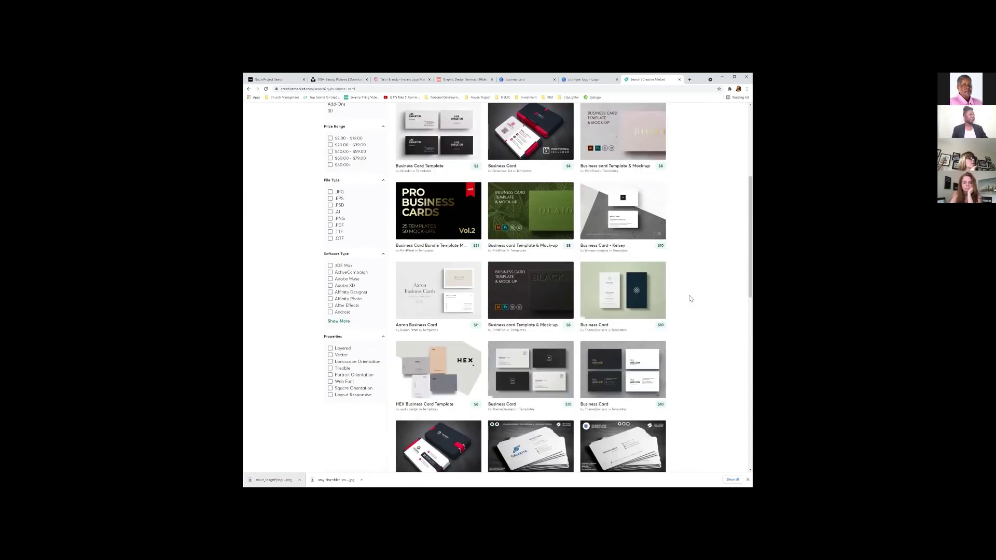
pyautogui.scroll(-1, 690, 300)
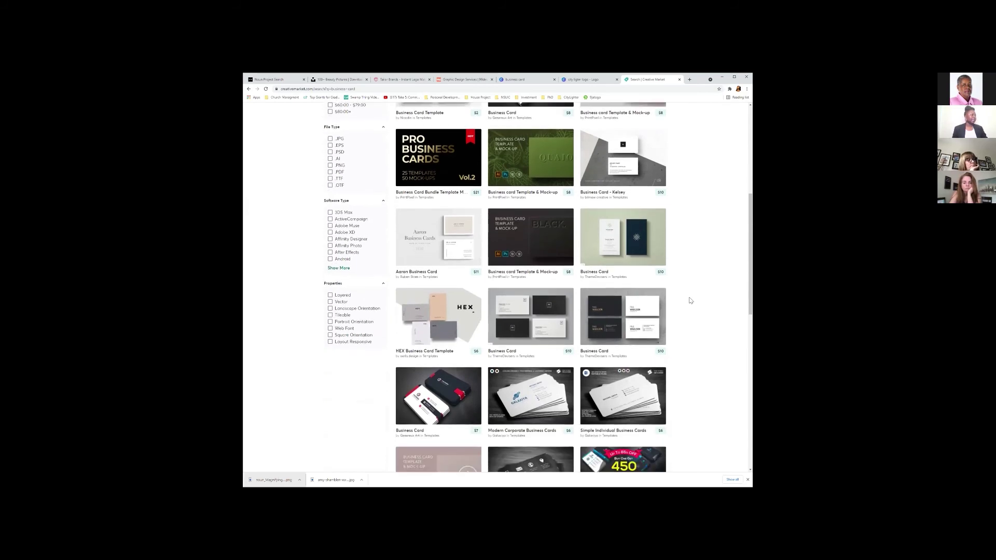
pyautogui.scroll(-1, 690, 300)
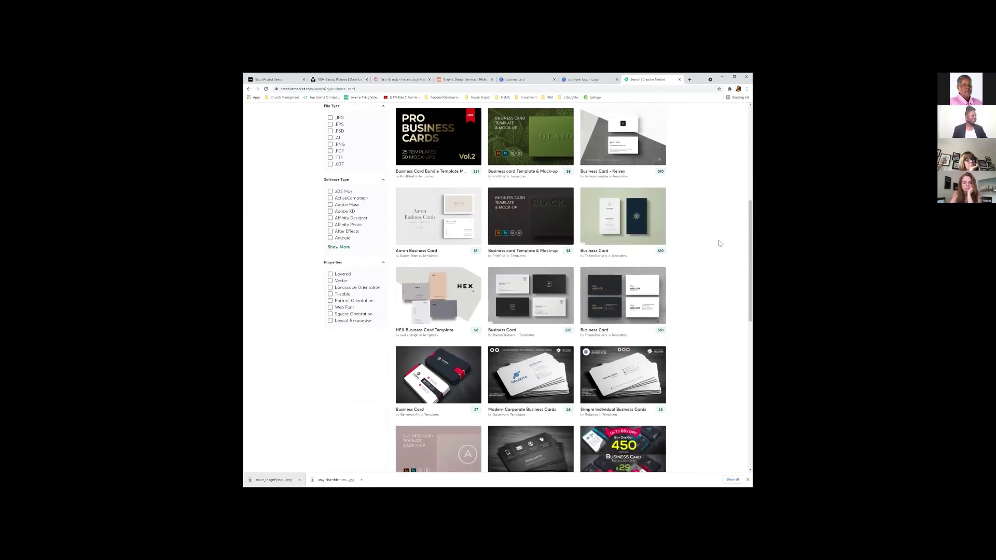
pyautogui.scroll(-5, 719, 244)
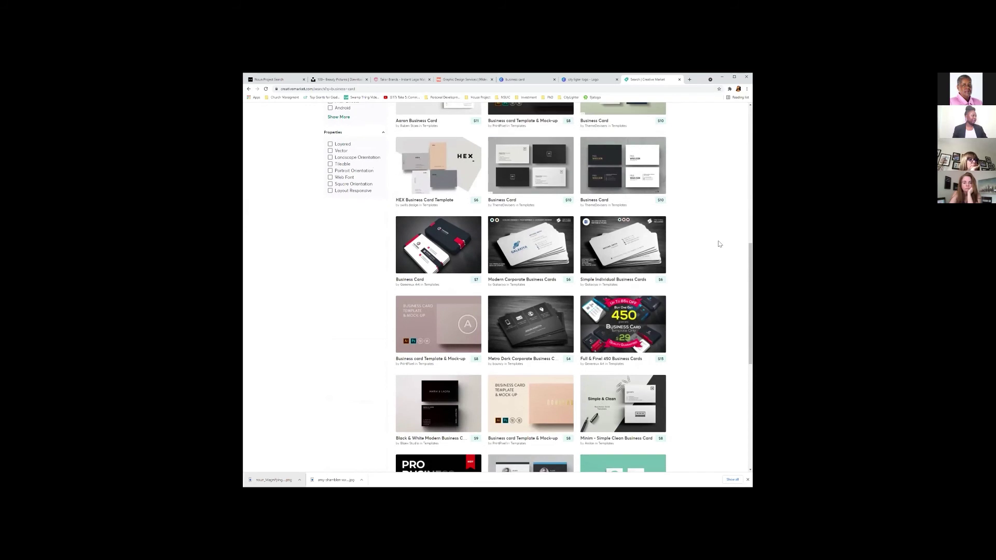
pyautogui.scroll(-7, 679, 347)
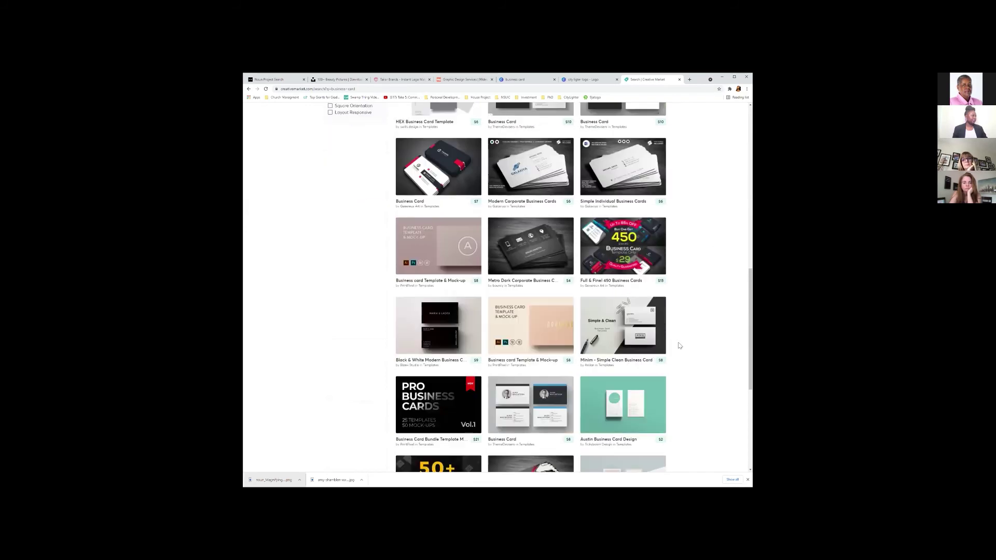
pyautogui.scroll(-1, 693, 281)
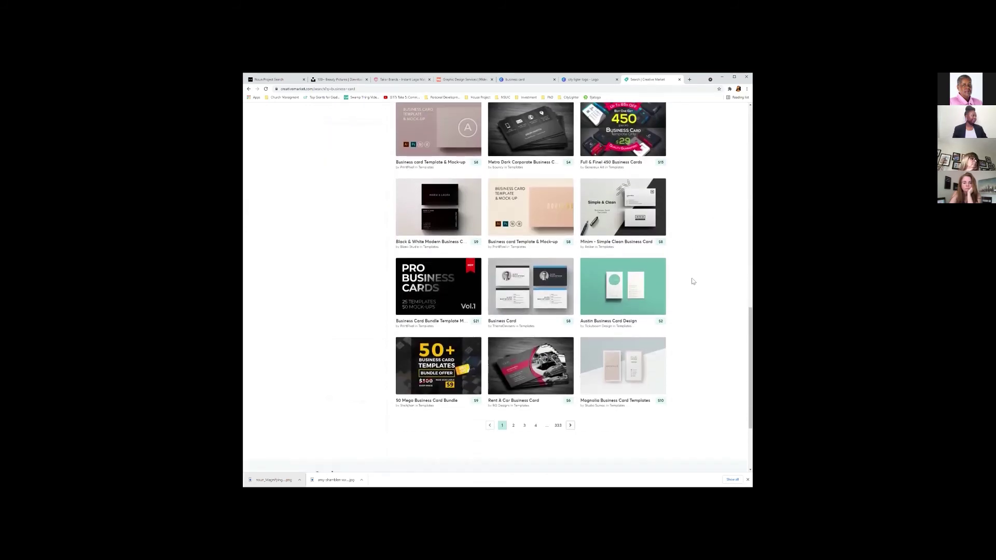
pyautogui.scroll(-1, 693, 281)
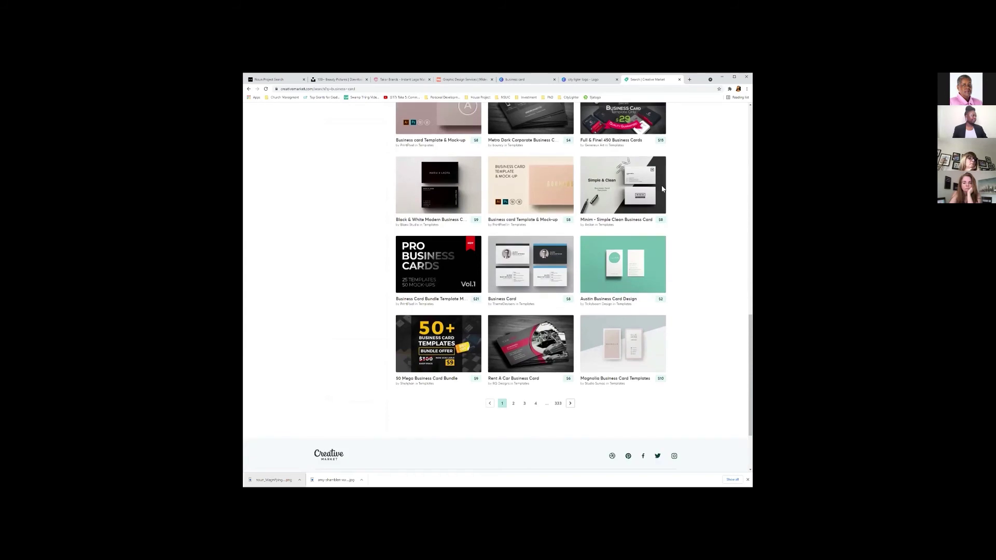
pyautogui.scroll(7, 634, 162)
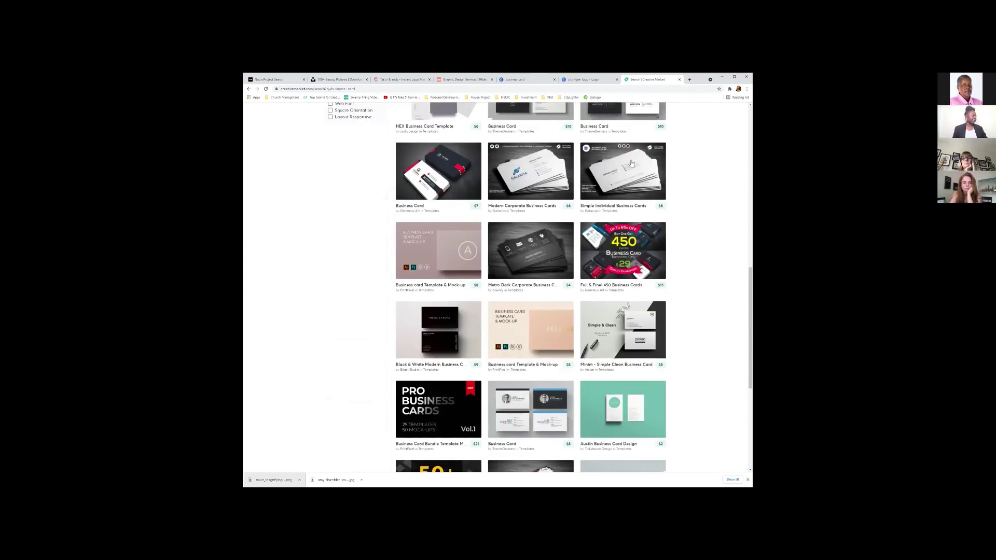
pyautogui.scroll(10, 631, 168)
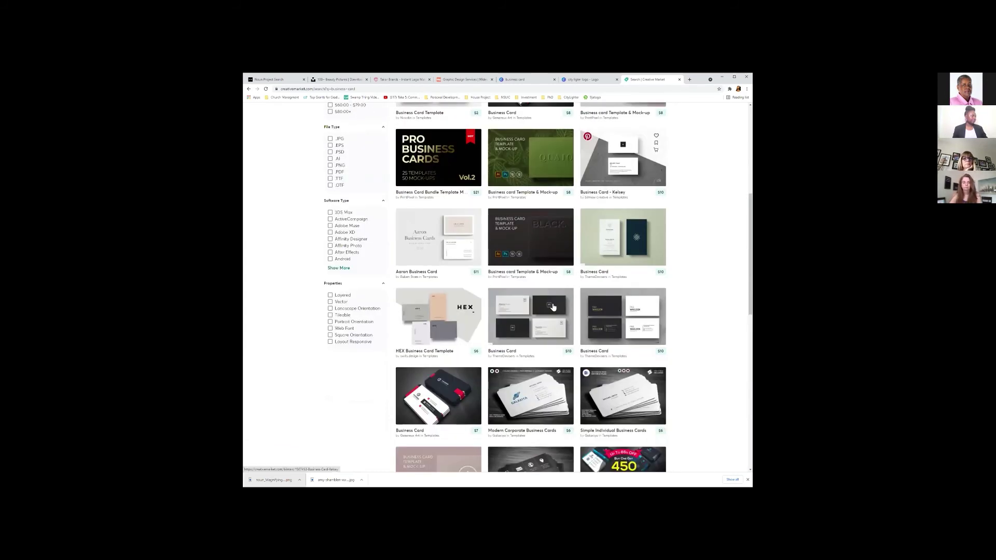
pyautogui.click(547, 321)
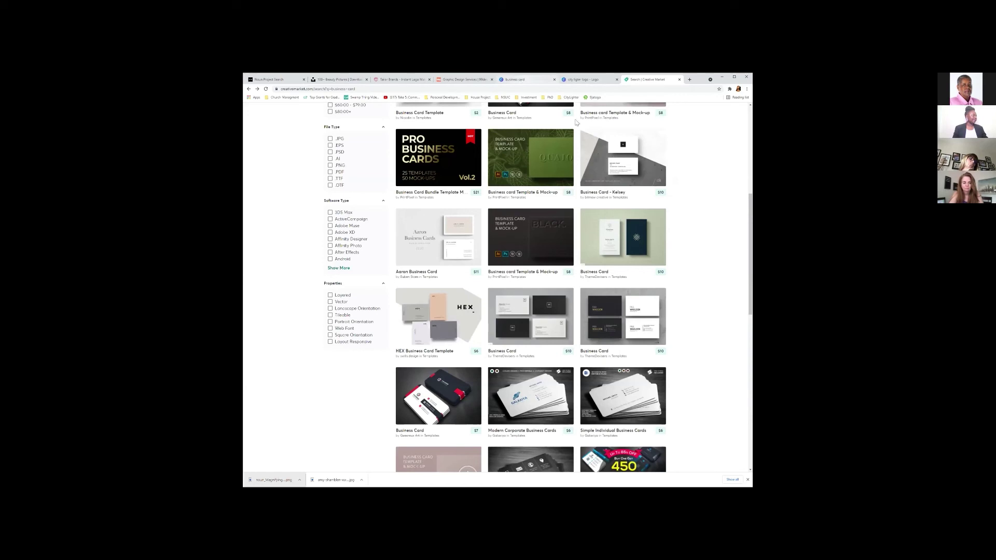
# Glance at Canva's business card template search, then reopen the Creative Market Business Card listing.
pyautogui.click(519, 80)
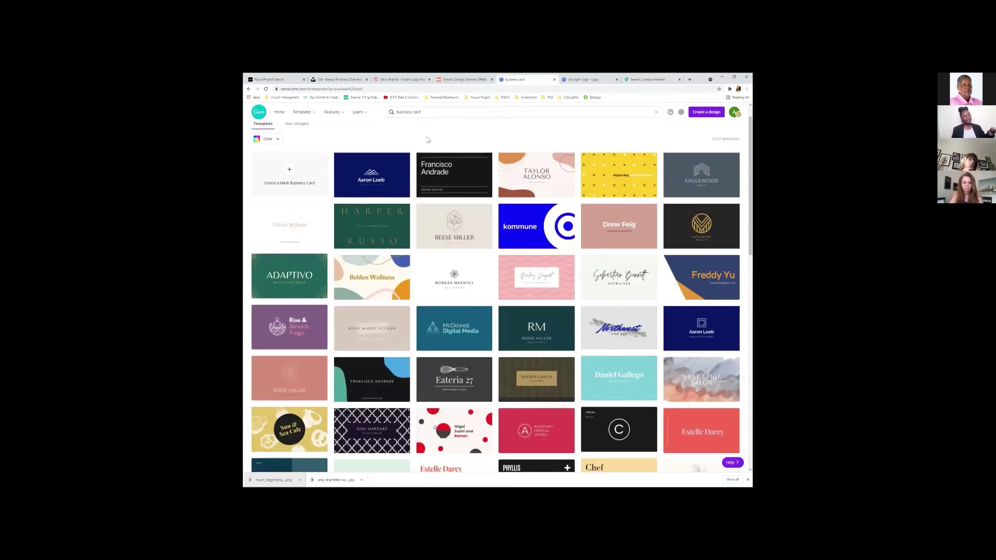
pyautogui.click(433, 114)
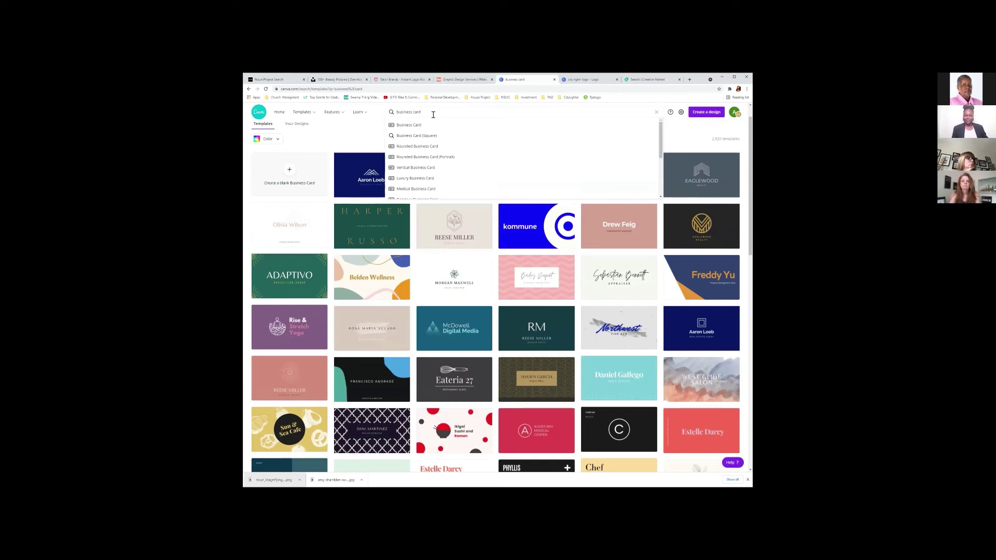
pyautogui.click(688, 141)
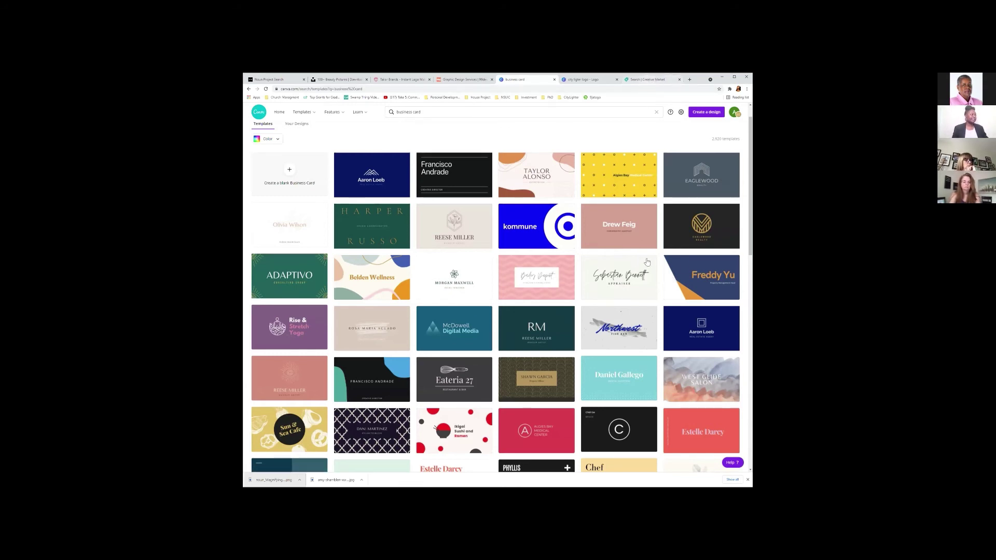
pyautogui.click(648, 79)
pyautogui.click(540, 319)
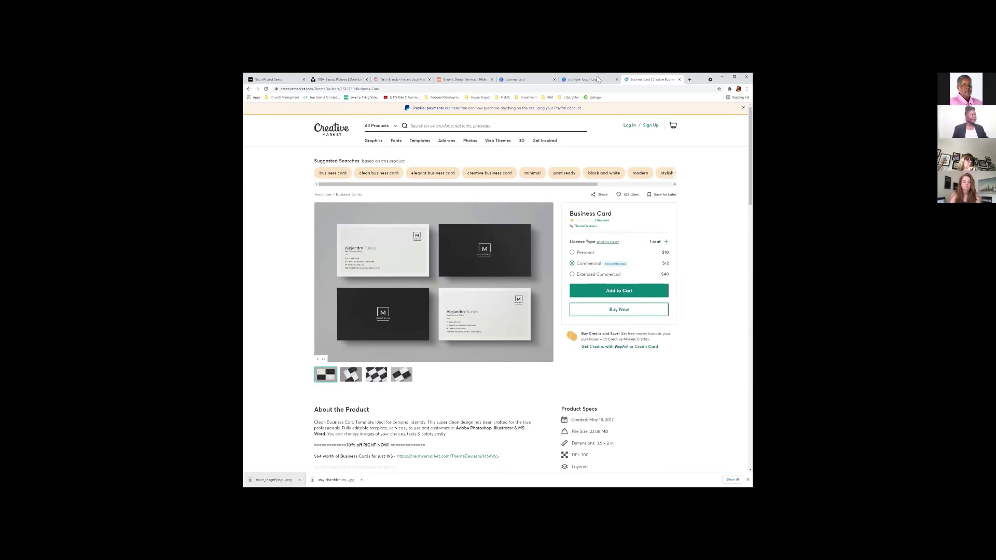
# Check the CityLighter logo and the 99designs page, then move to the Canva business card tab.
pyautogui.click(568, 81)
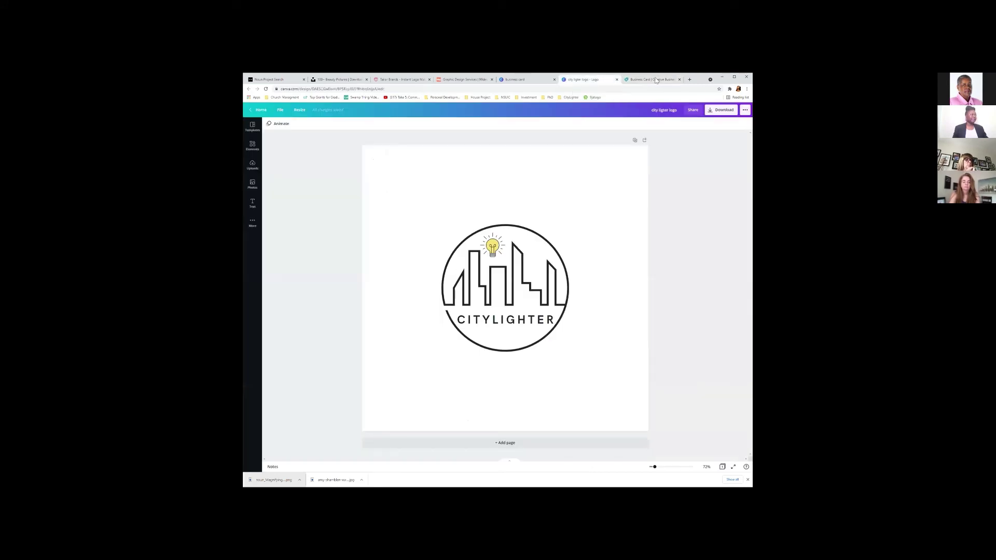
pyautogui.click(458, 81)
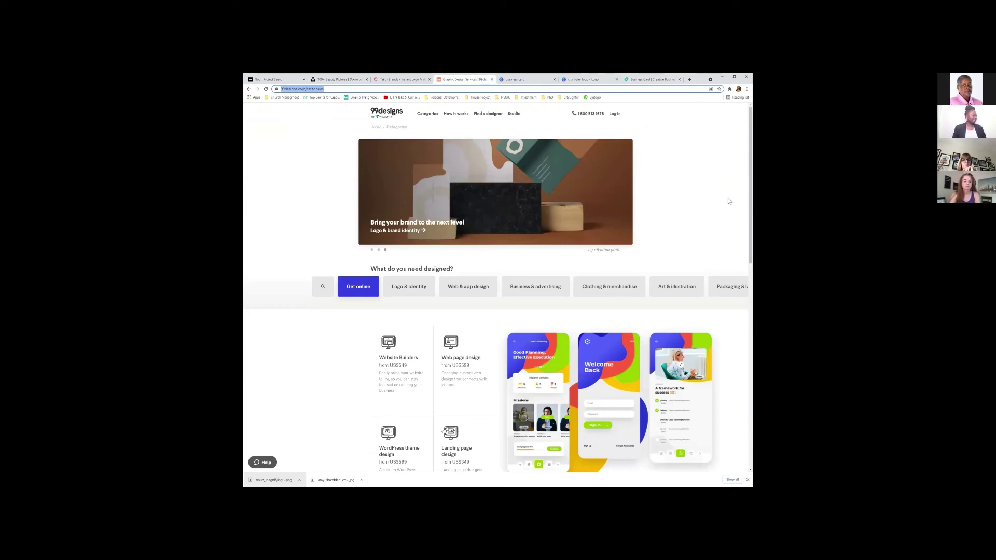
pyautogui.hotkey('ctrl', 'Tab')
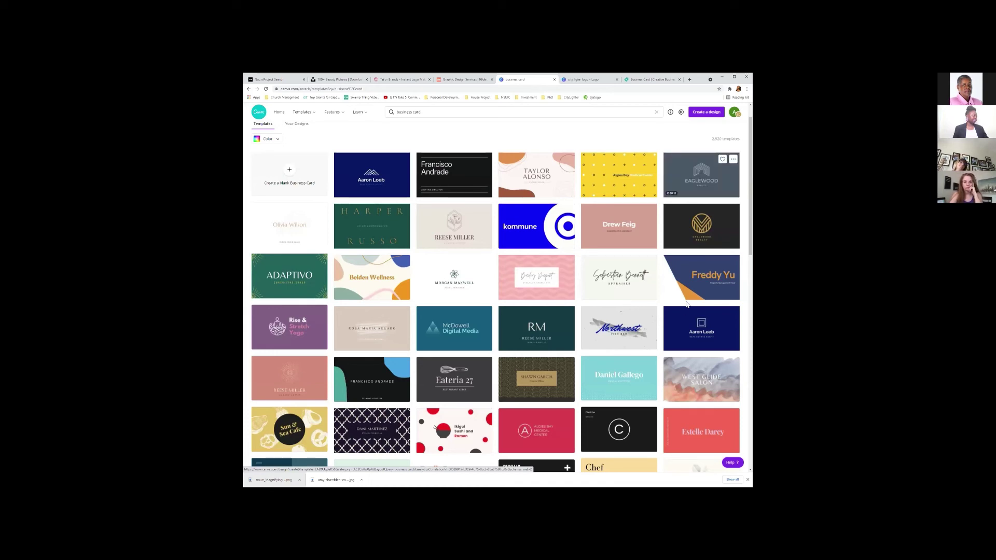
# Open the grey Eaglewood Realty template, ungroup its logo and delete the house icon.
pyautogui.click(701, 175)
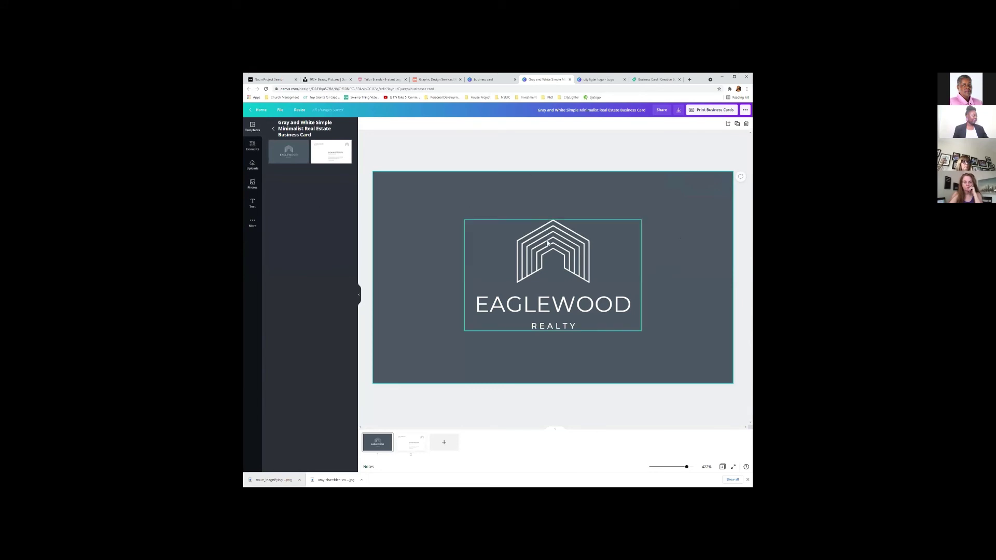
pyautogui.click(598, 249)
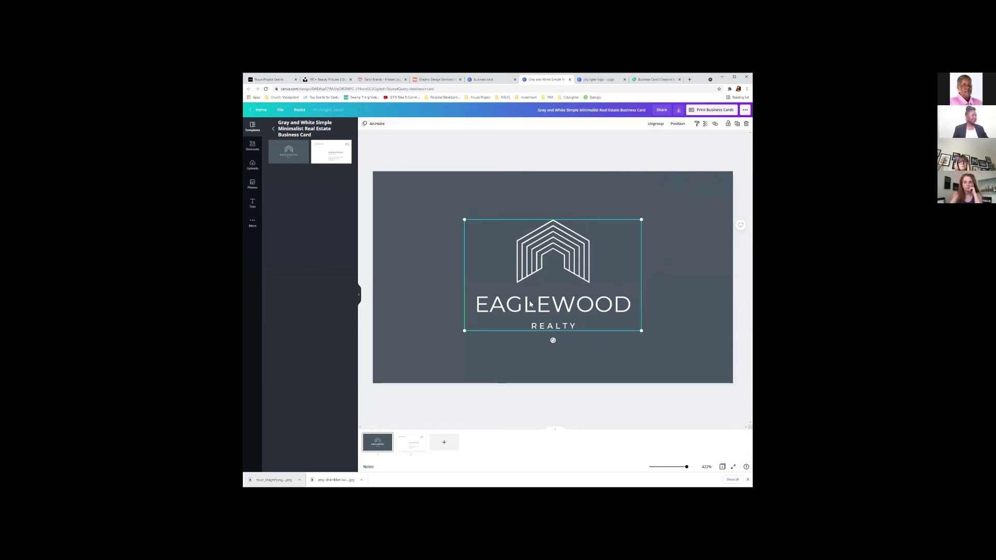
pyautogui.click(670, 277)
pyautogui.doubleClick(547, 266)
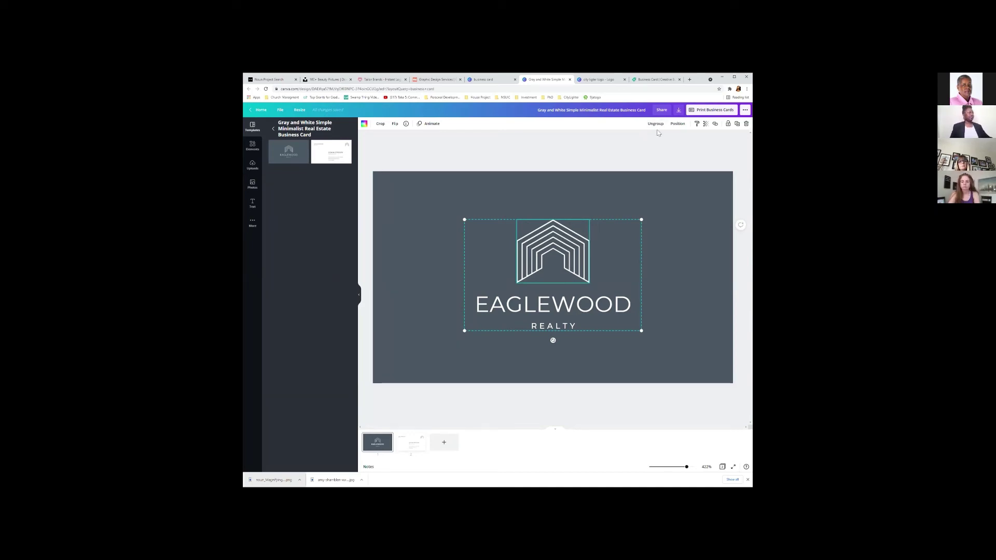
pyautogui.click(656, 126)
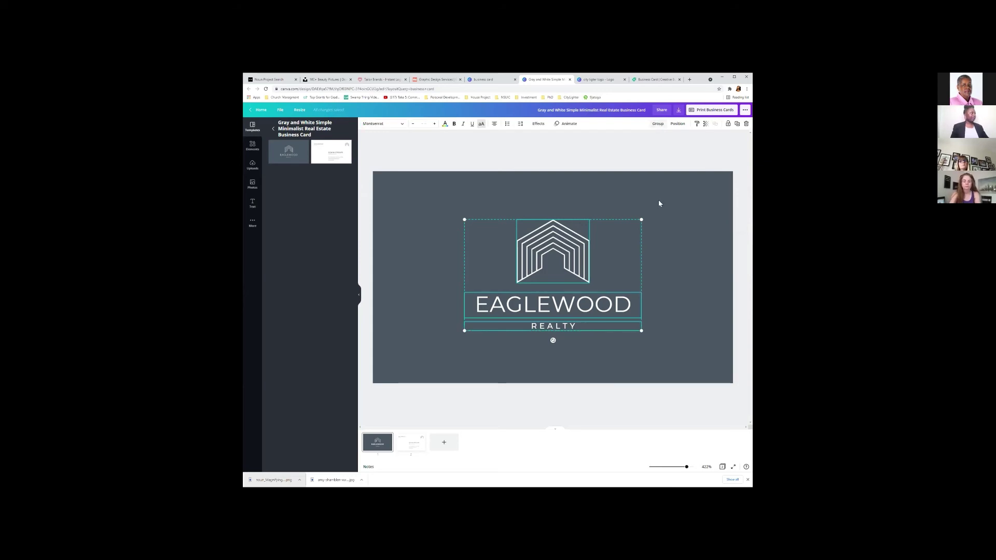
pyautogui.click(671, 248)
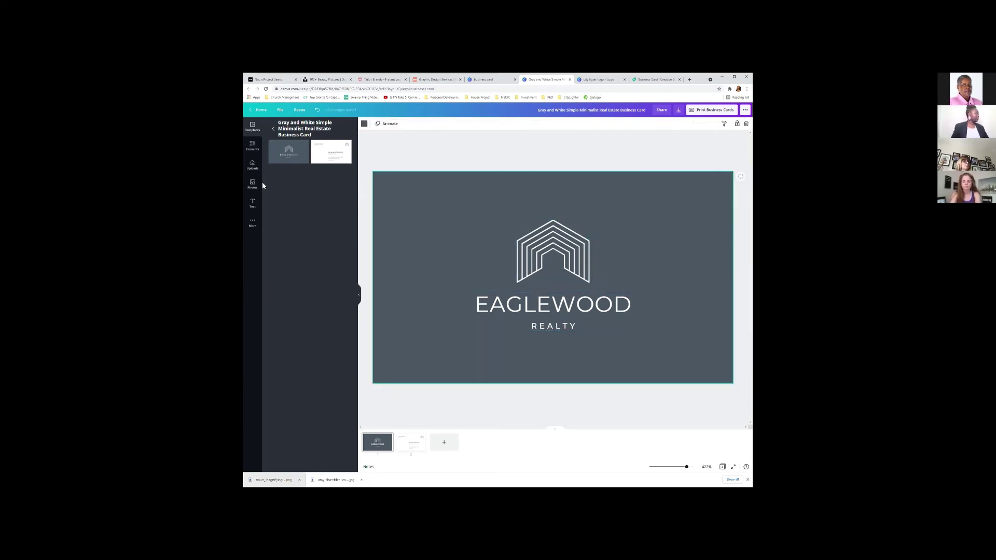
pyautogui.click(543, 263)
pyautogui.press('Delete')
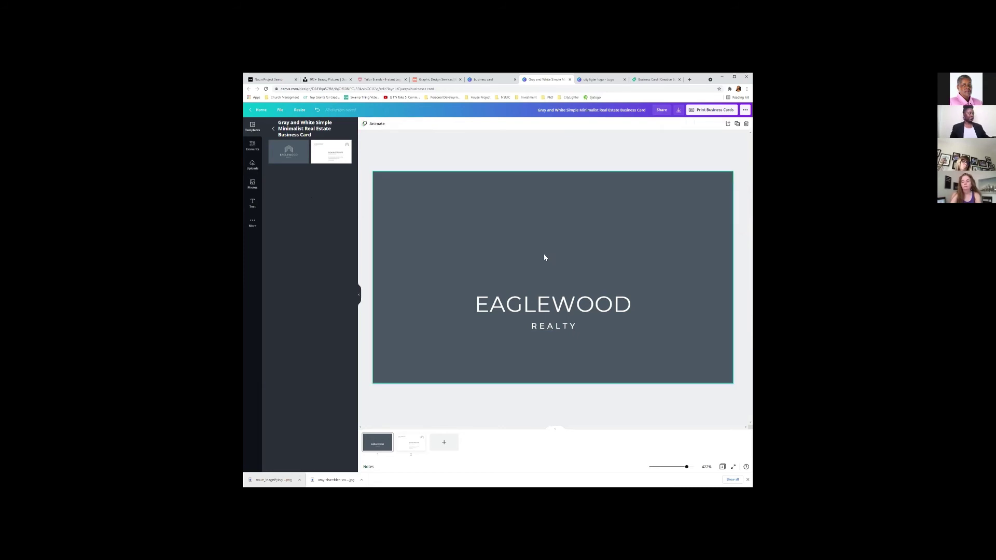
# Add the uploaded CityLighter logo from Uploads and move it above the EAGLEWOOD REALTY text.
pyautogui.click(254, 166)
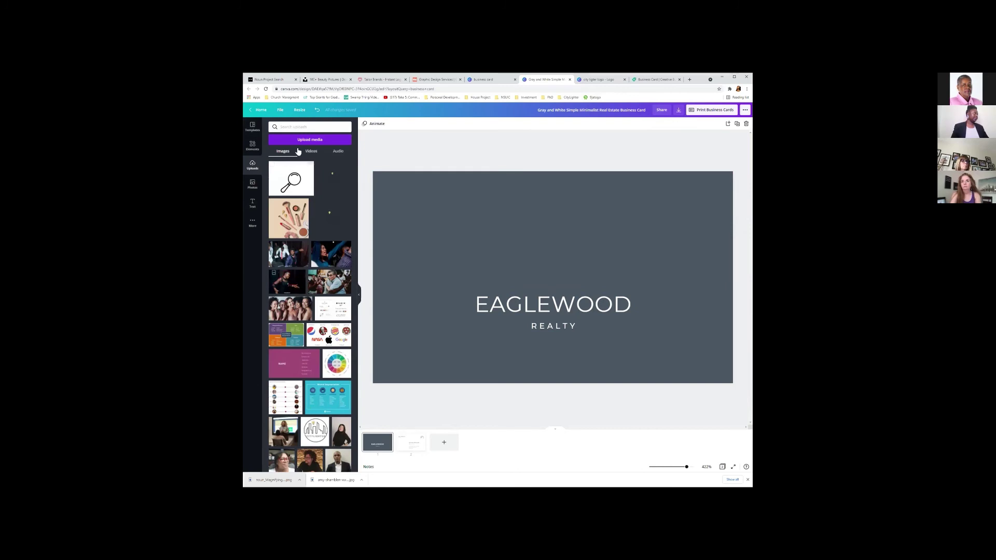
pyautogui.click(334, 184)
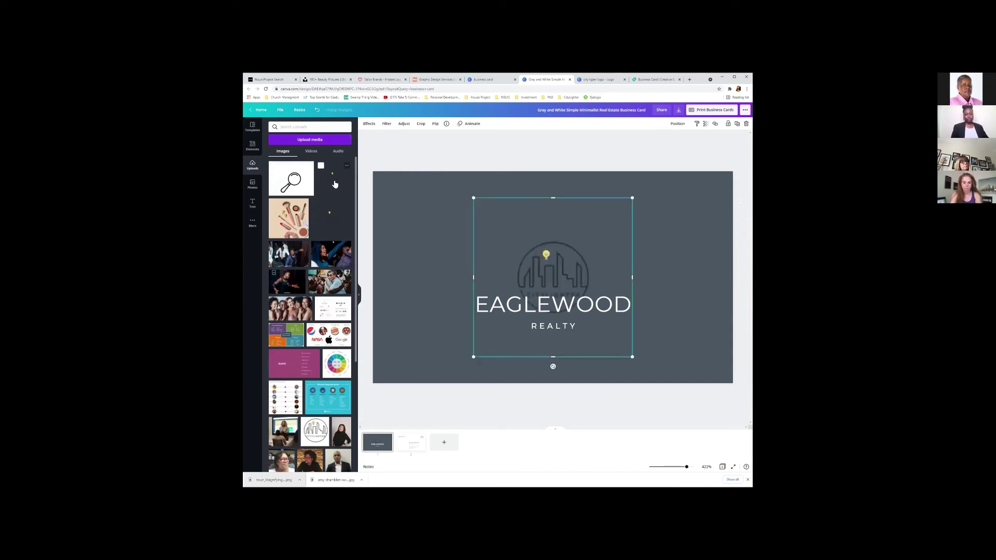
pyautogui.moveTo(549, 255); pyautogui.dragTo(548, 226)
pyautogui.click(682, 261)
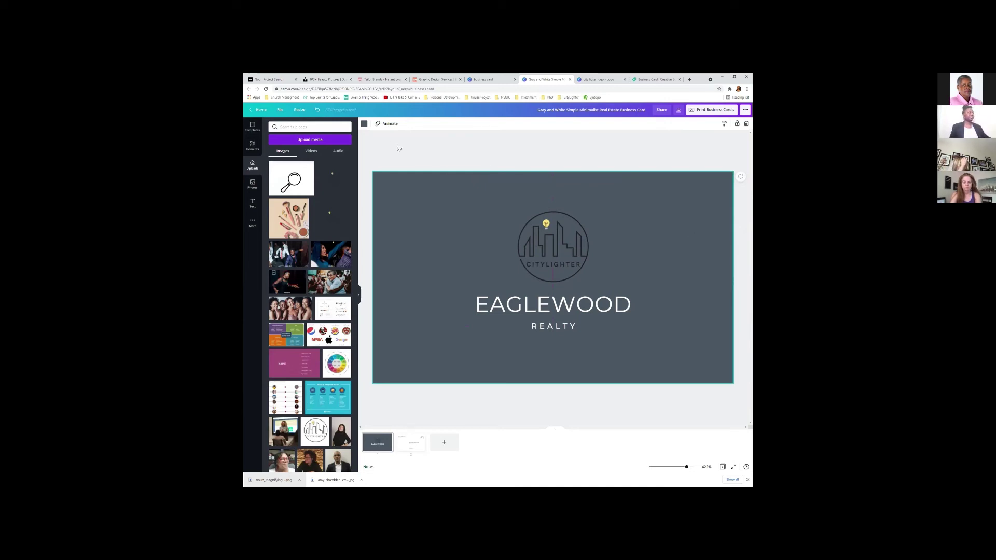
pyautogui.click(364, 124)
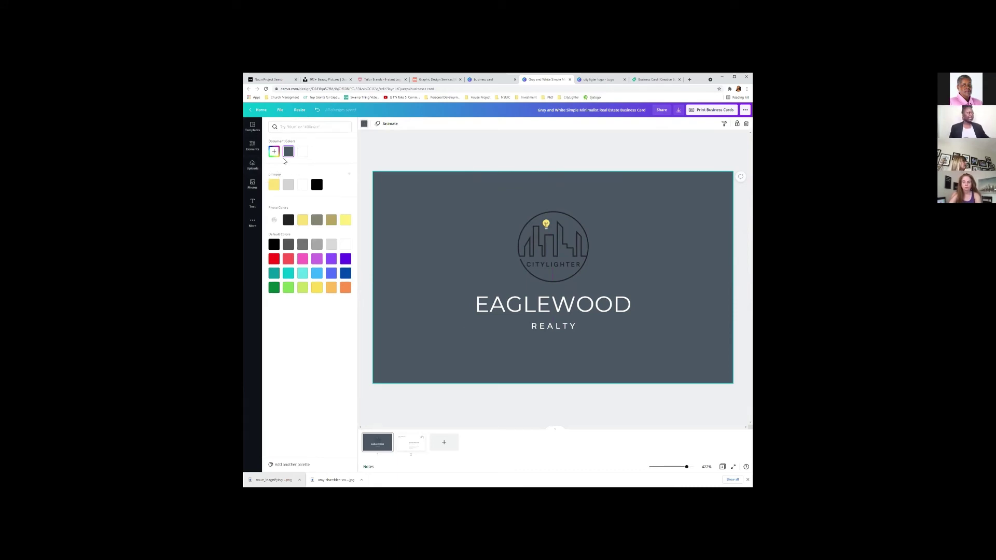
# Pick the yellow swatch so the card background turns yellow.
pyautogui.click(274, 185)
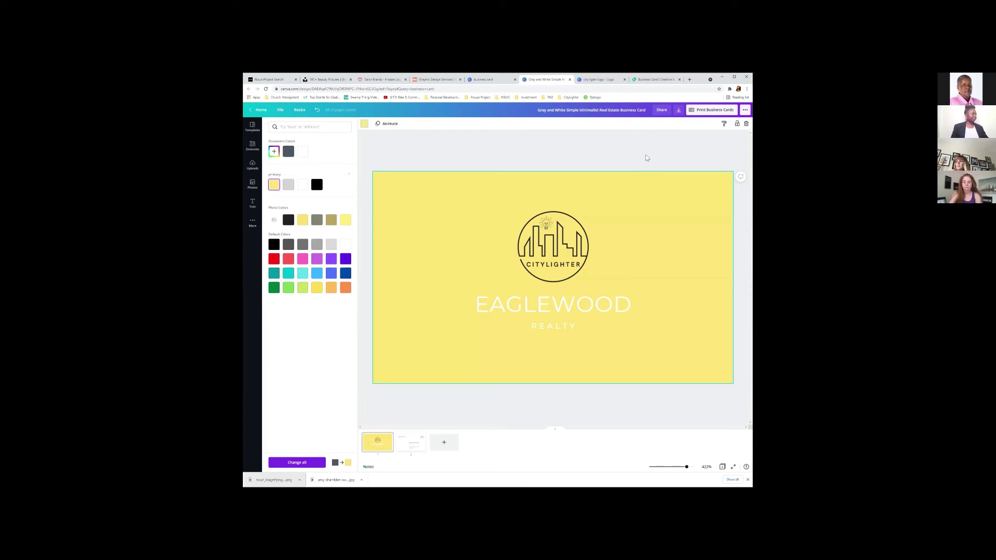
pyautogui.click(646, 215)
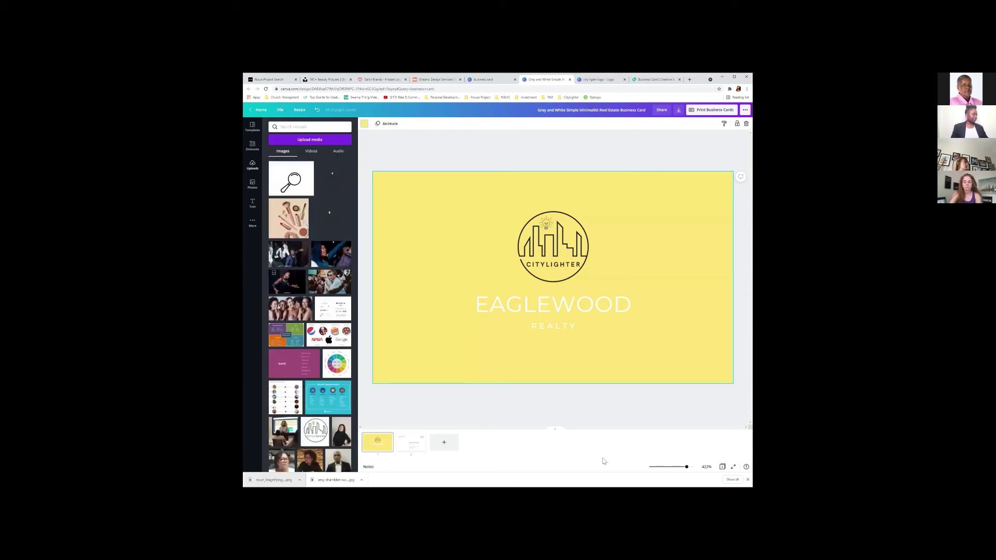
# Replace the EAGLEWOOD text with 'ENTREPRENUER BY DESIGN' and adjust its font size to fit.
pyautogui.doubleClick(573, 307)
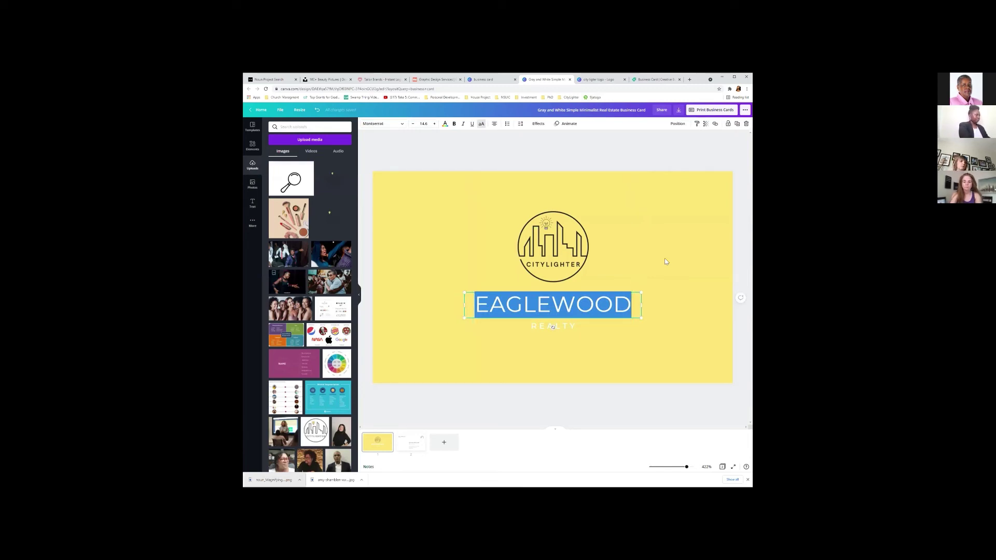
pyautogui.write('DESIGN')
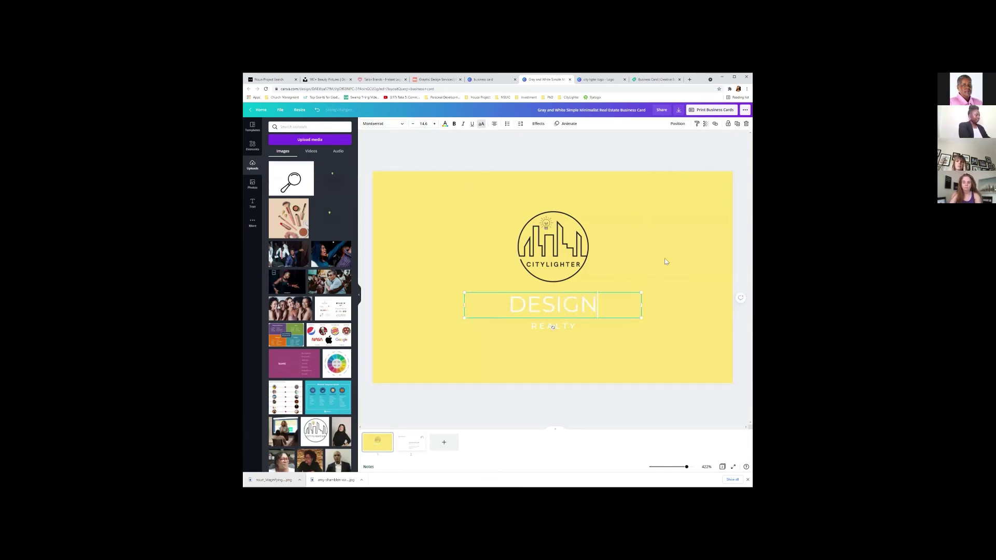
pyautogui.press('BackSpace')
pyautogui.press('BackSpace')
pyautogui.press('BackSpace')
pyautogui.press('BackSpace')
pyautogui.press('BackSpace')
pyautogui.press('BackSpace')
pyautogui.press('BackSpace')
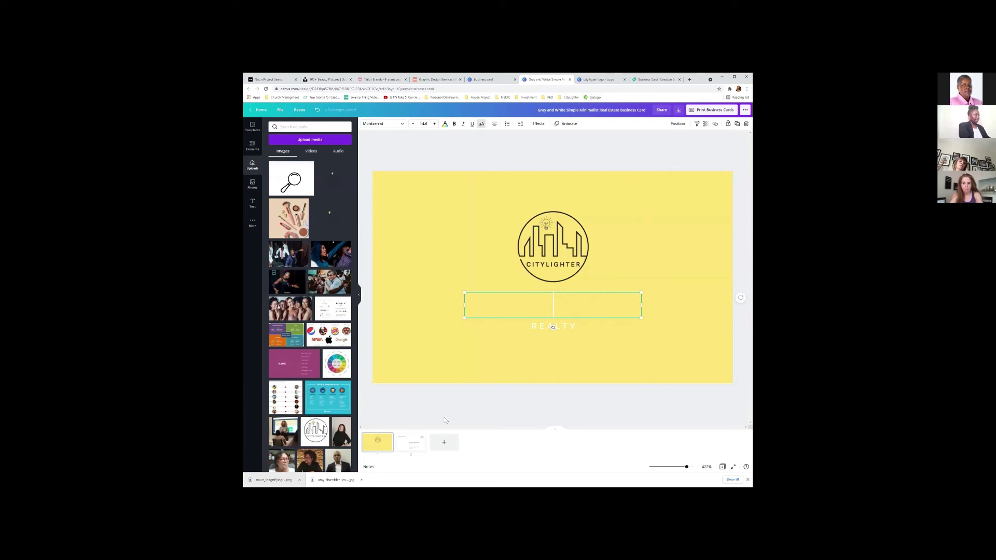
pyautogui.write('ENTREPRENUER BY DESIGN')
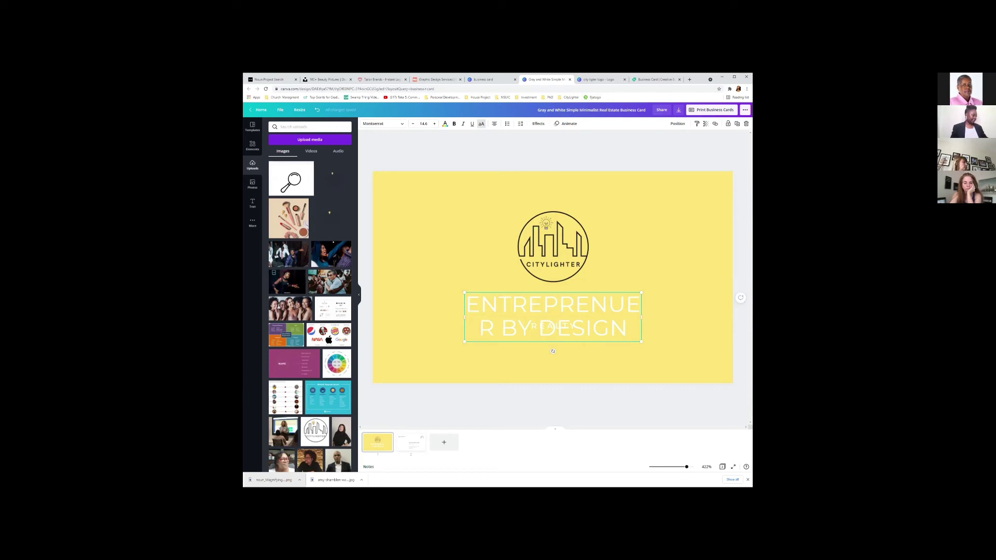
pyautogui.hotkey('ctrl', 'a')
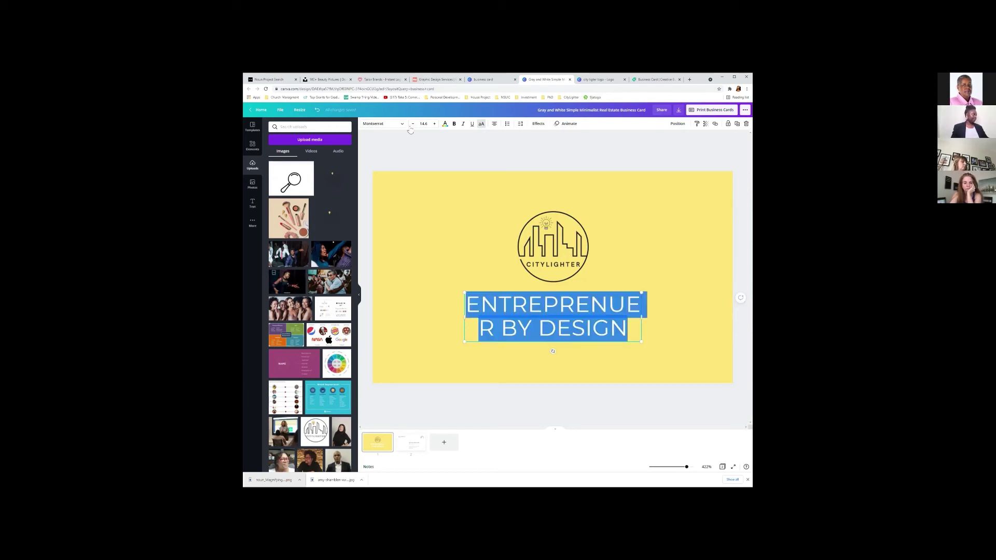
pyautogui.click(412, 125)
pyautogui.click(412, 125)
pyautogui.click(412, 125)
pyautogui.click(412, 125)
pyautogui.click(412, 125)
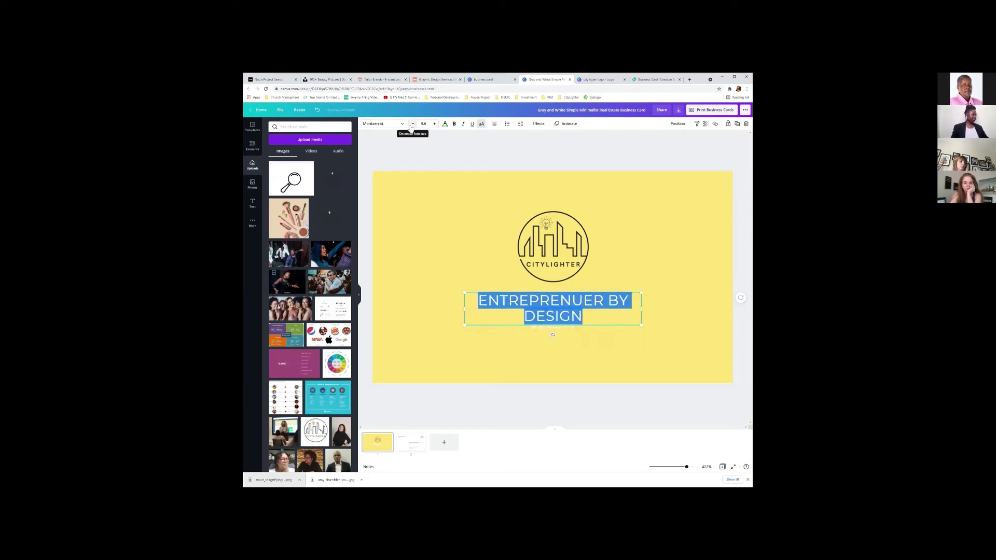
pyautogui.click(412, 125)
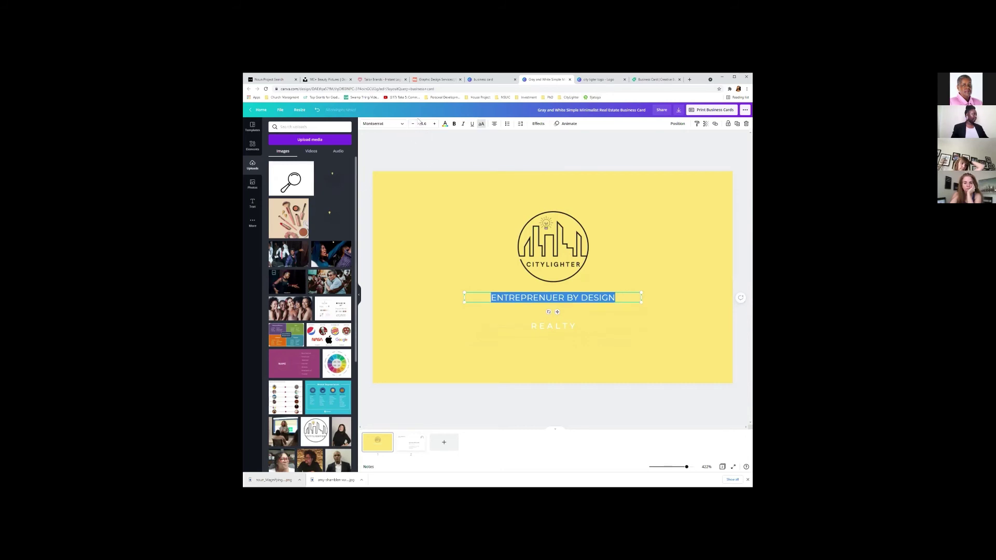
pyautogui.click(435, 125)
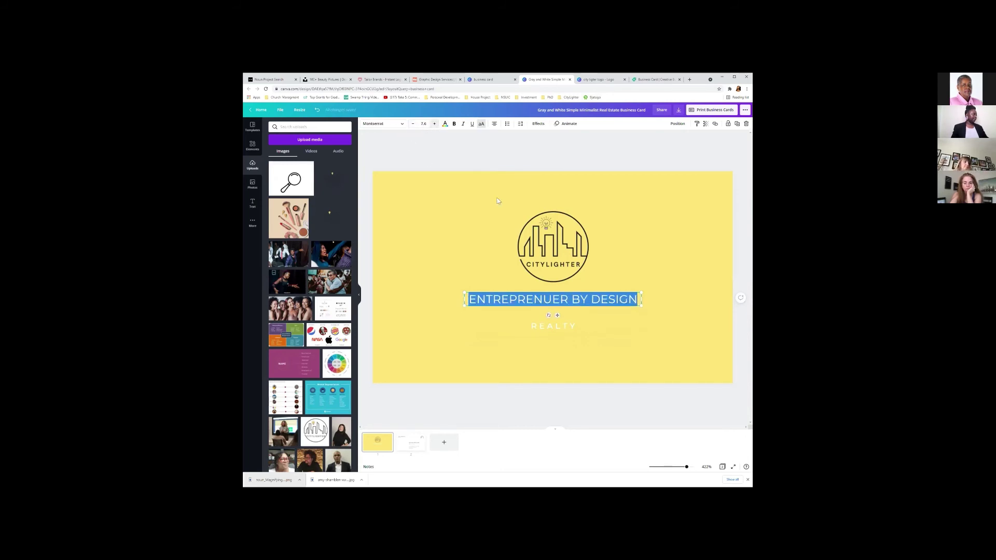
# Select the ENTREPRENUER BY DESIGN tagline and set its font to HK Grotesk Medium.
pyautogui.click(557, 329)
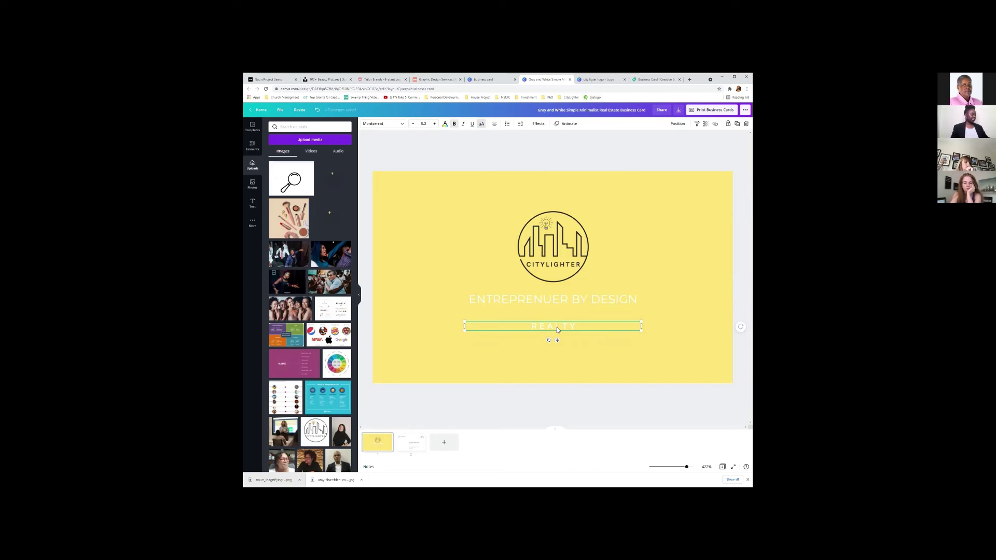
pyautogui.click(557, 300)
pyautogui.doubleClick(557, 300)
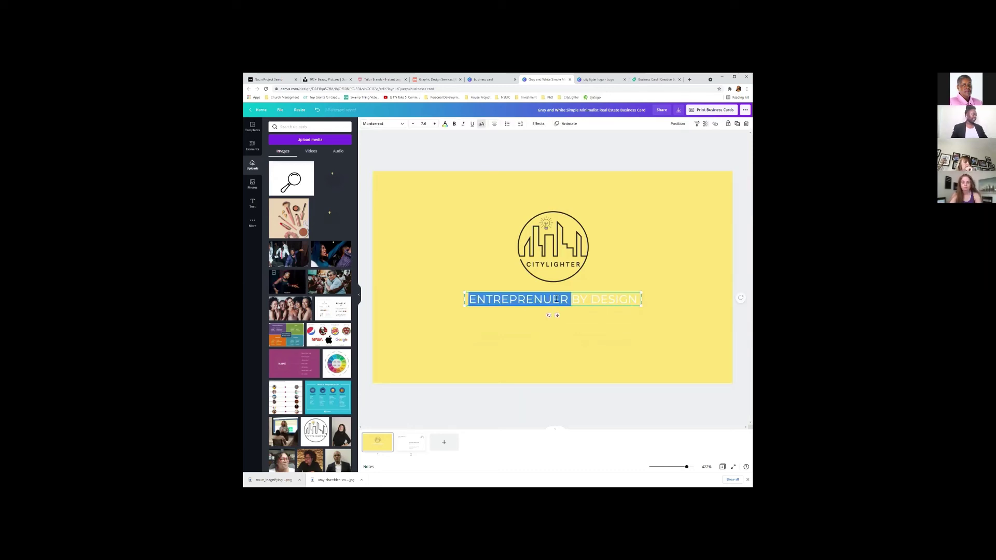
pyautogui.tripleClick(557, 299)
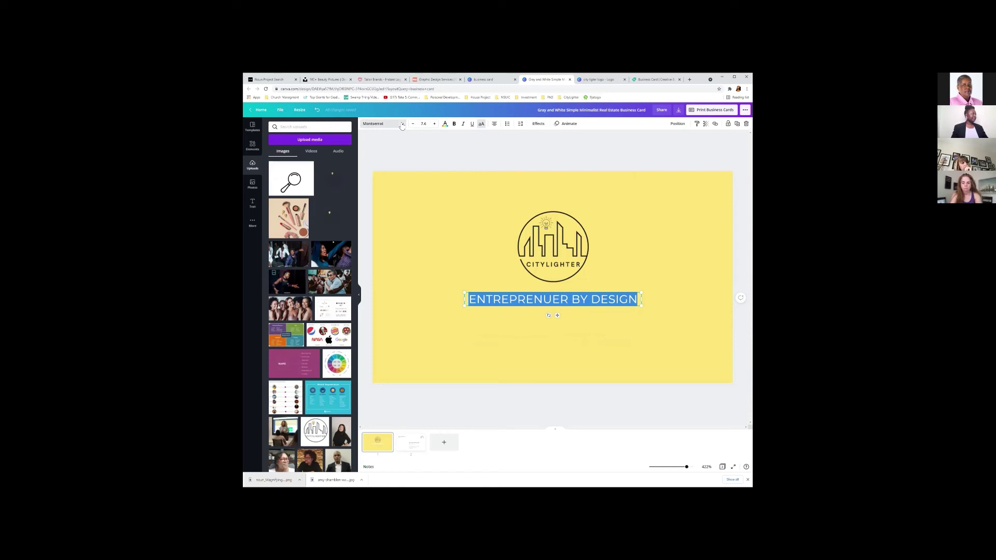
pyautogui.click(402, 124)
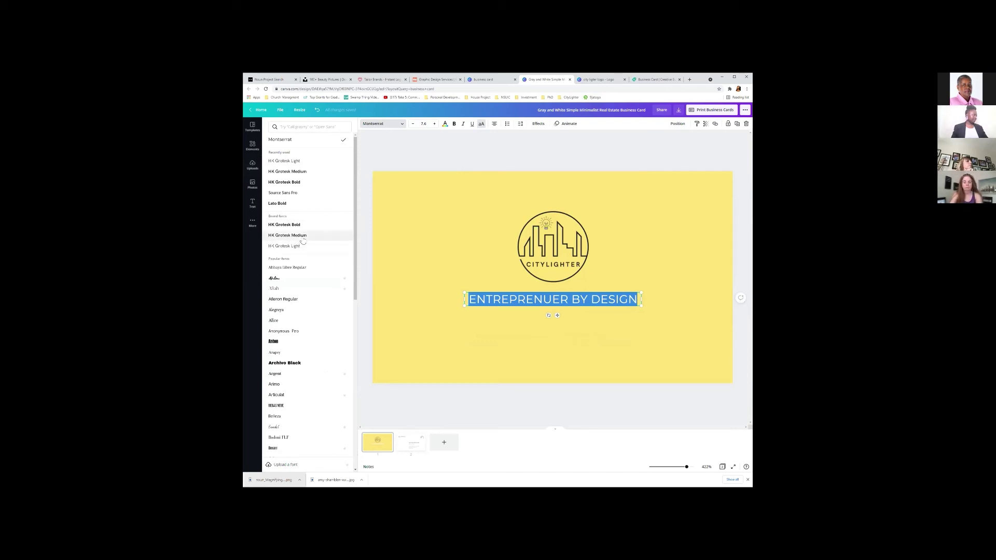
pyautogui.click(303, 239)
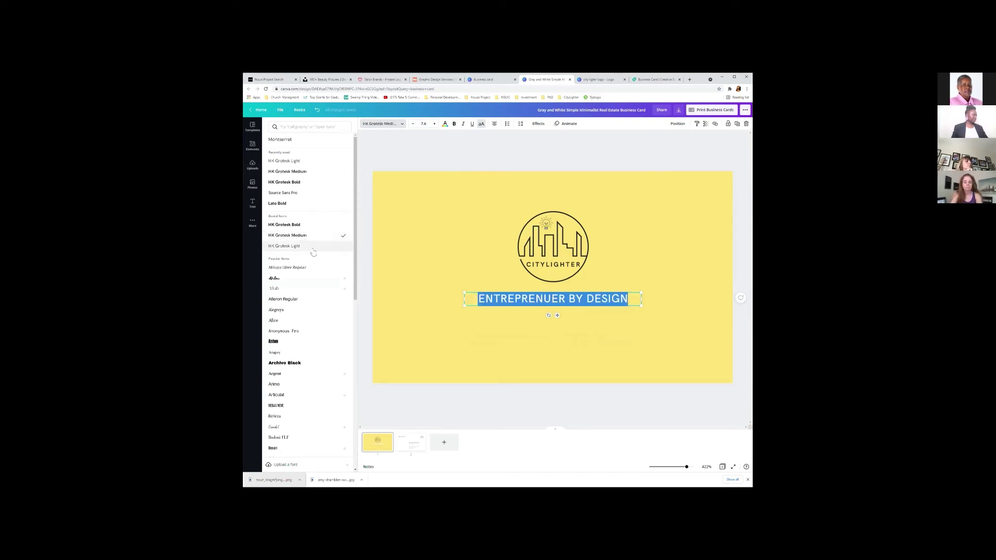
pyautogui.click(498, 362)
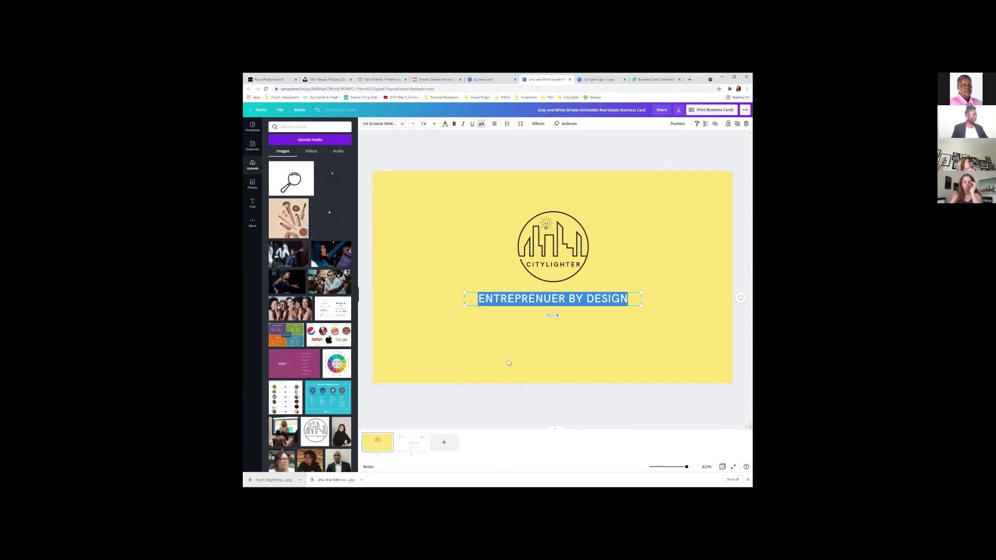
pyautogui.click(526, 362)
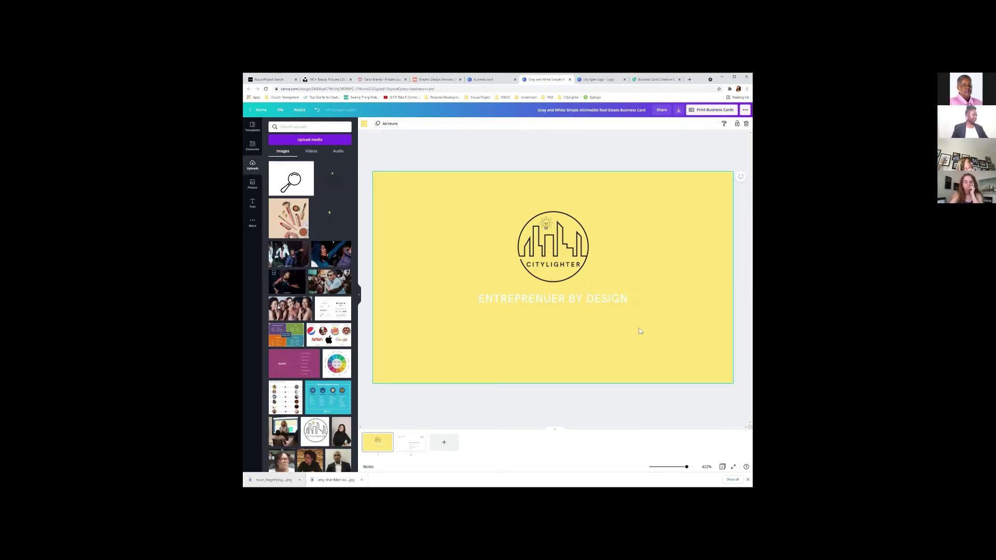
# Marquee-select the logo and tagline together and drag them to the card's centre.
pyautogui.click(483, 159)
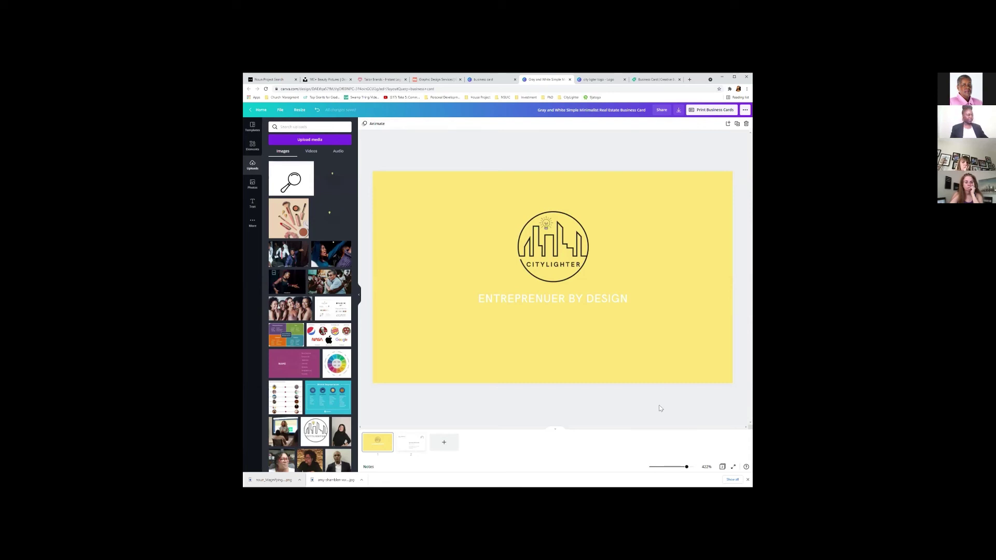
pyautogui.moveTo(666, 355); pyautogui.dragTo(484, 173)
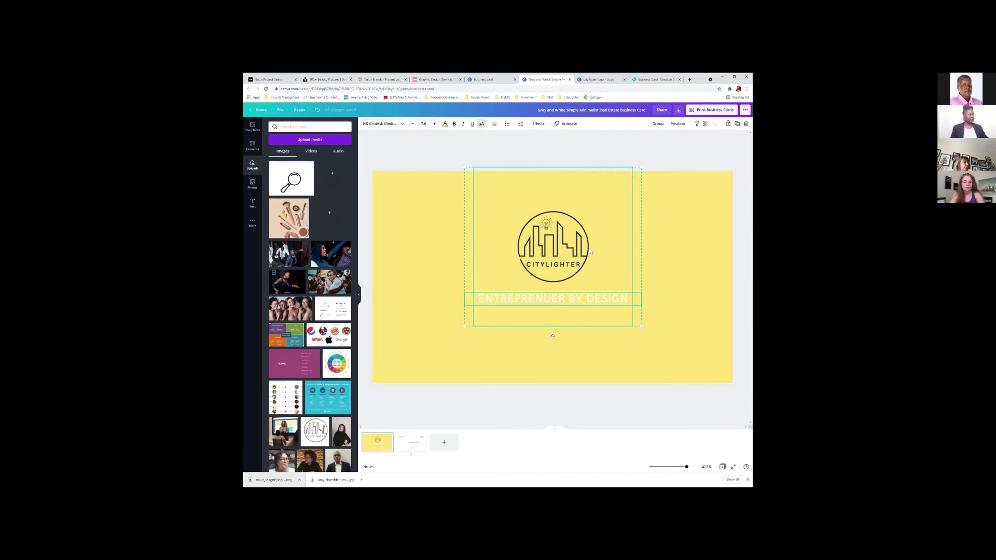
pyautogui.moveTo(576, 306); pyautogui.dragTo(564, 381)
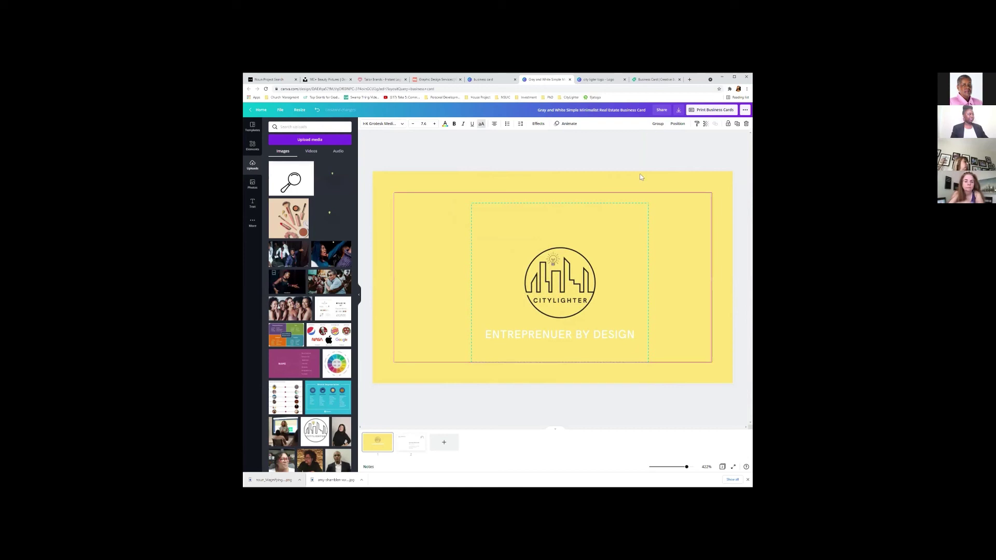
pyautogui.click(570, 180)
pyautogui.click(561, 263)
pyautogui.moveTo(554, 264); pyautogui.dragTo(562, 265)
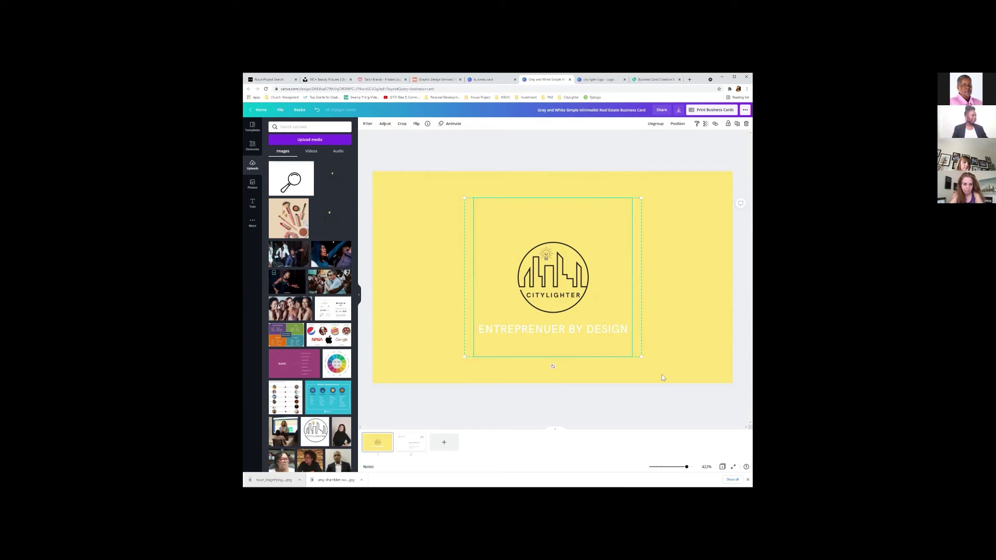
# Enlarge the logo and tagline group from its corner and re-centre it on the card.
pyautogui.moveTo(650, 370); pyautogui.dragTo(662, 380)
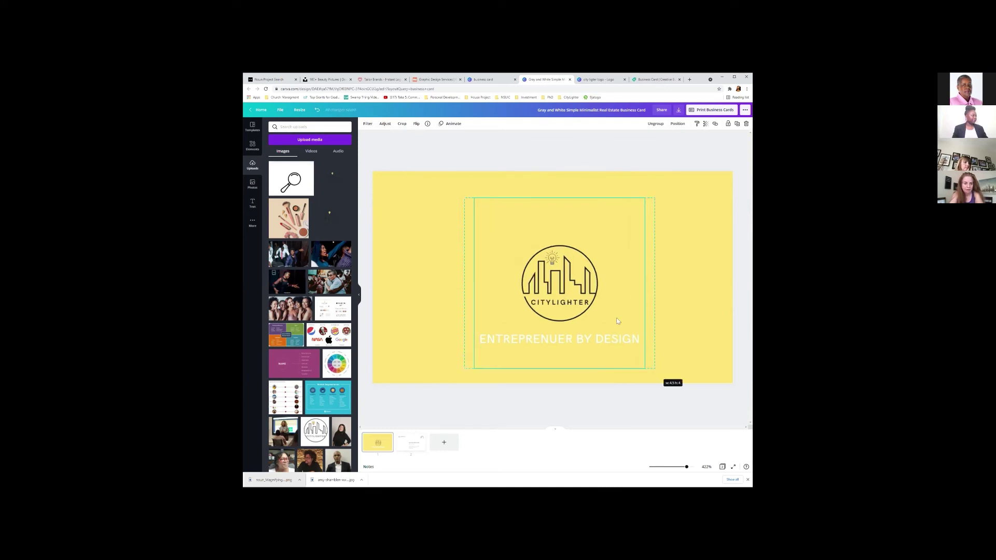
pyautogui.moveTo(549, 236)
pyautogui.mouseDown()
pyautogui.moveTo(545, 216)
pyautogui.moveTo(559, 214)
pyautogui.moveTo(554, 237)
pyautogui.mouseUp()
pyautogui.moveTo(554, 236); pyautogui.dragTo(553, 236)
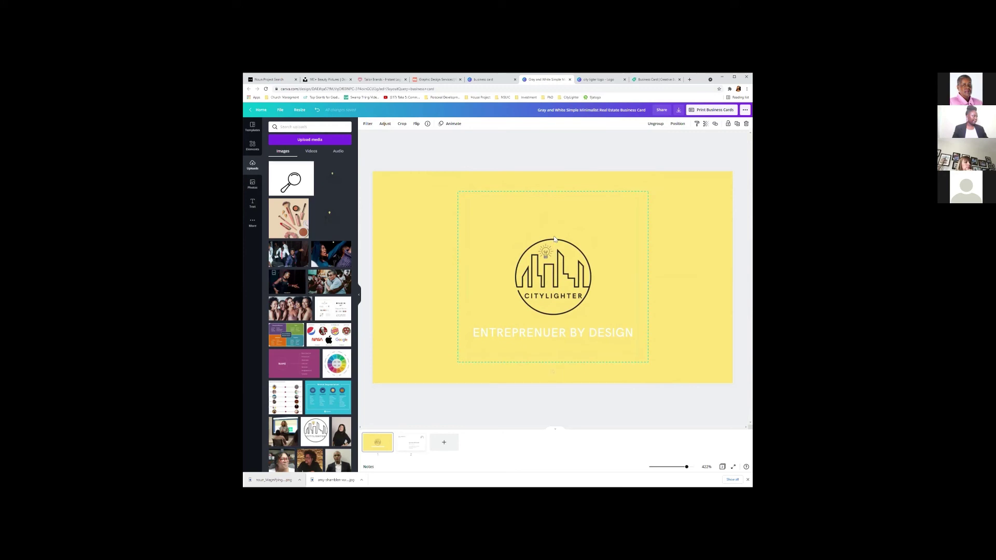
pyautogui.click(652, 145)
pyautogui.click(561, 275)
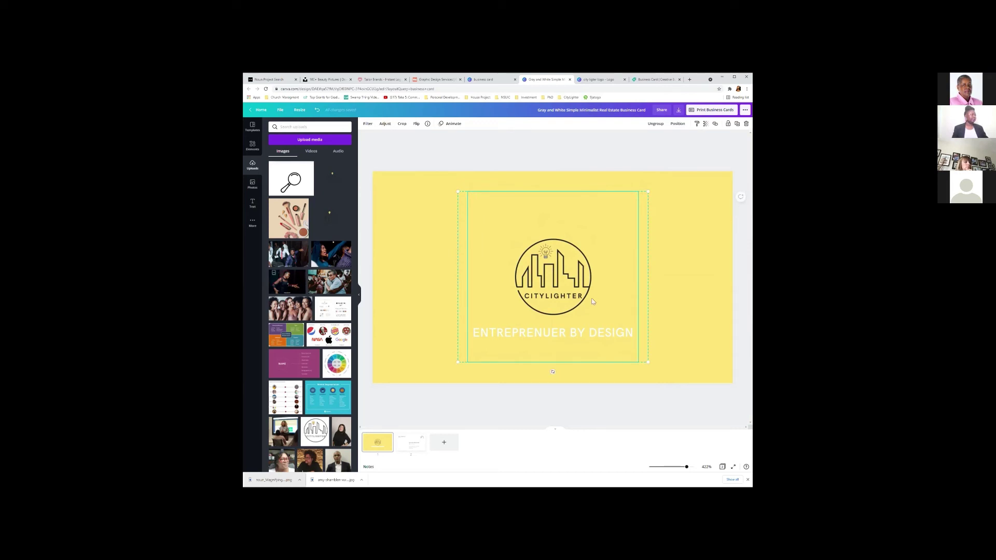
pyautogui.click(597, 248)
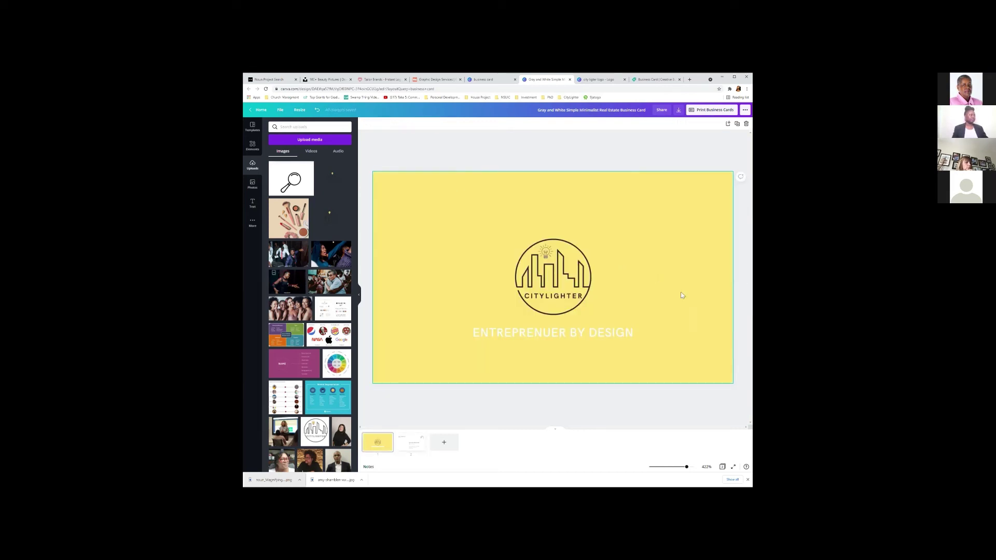
pyautogui.click(677, 156)
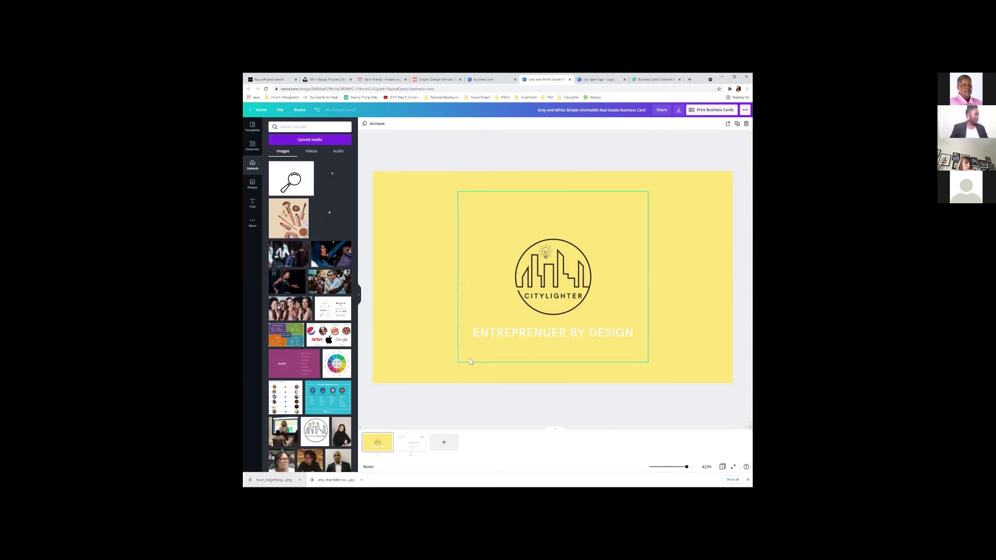
# Show page 2 of the card, then close the CityLighter logo design tab and return to the card.
pyautogui.click(408, 452)
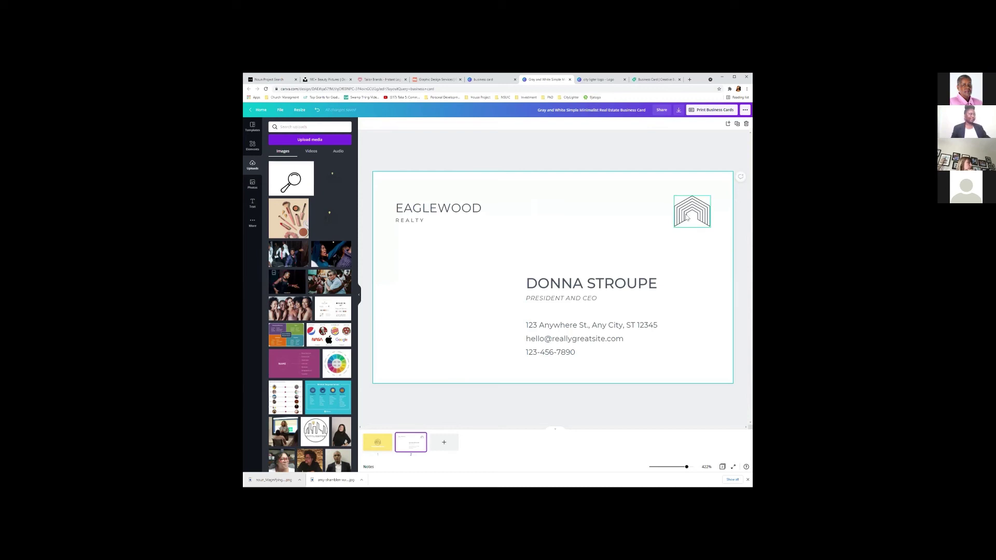
pyautogui.click(655, 81)
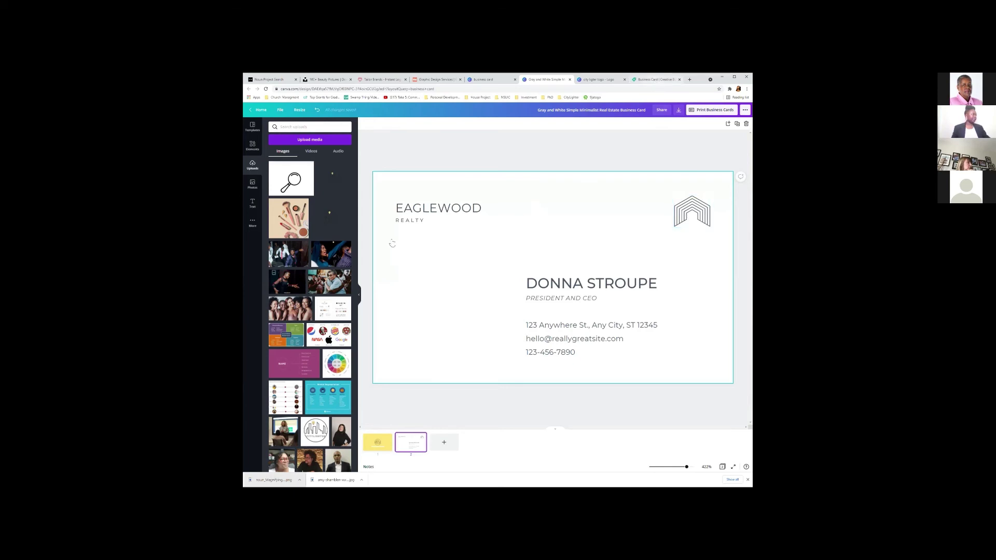
pyautogui.click(602, 80)
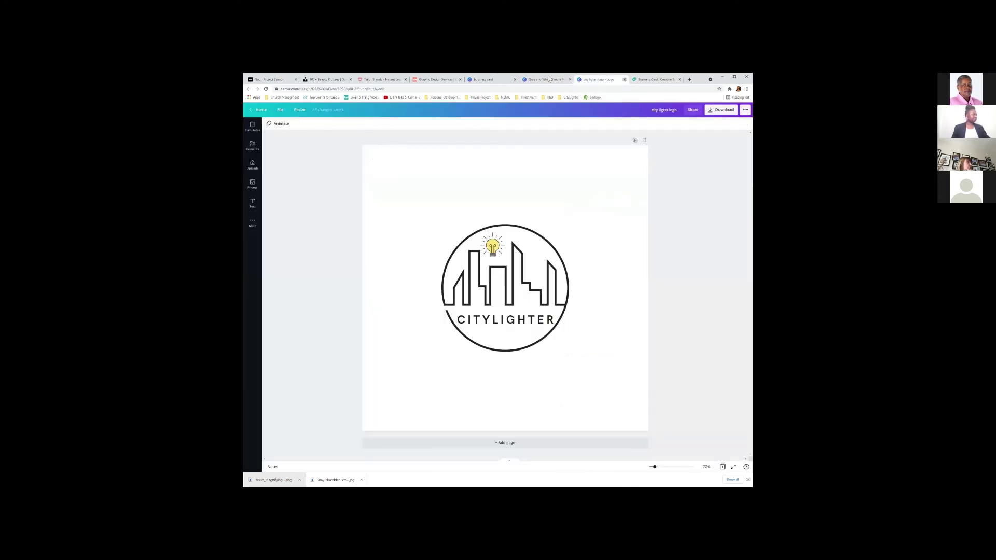
pyautogui.hotkey('ctrl', 'w')
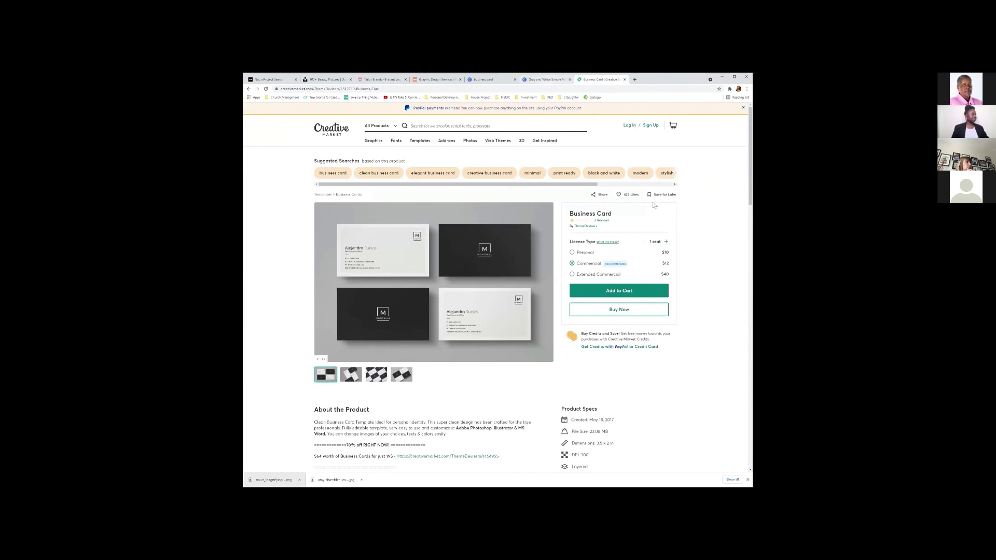
pyautogui.click(540, 80)
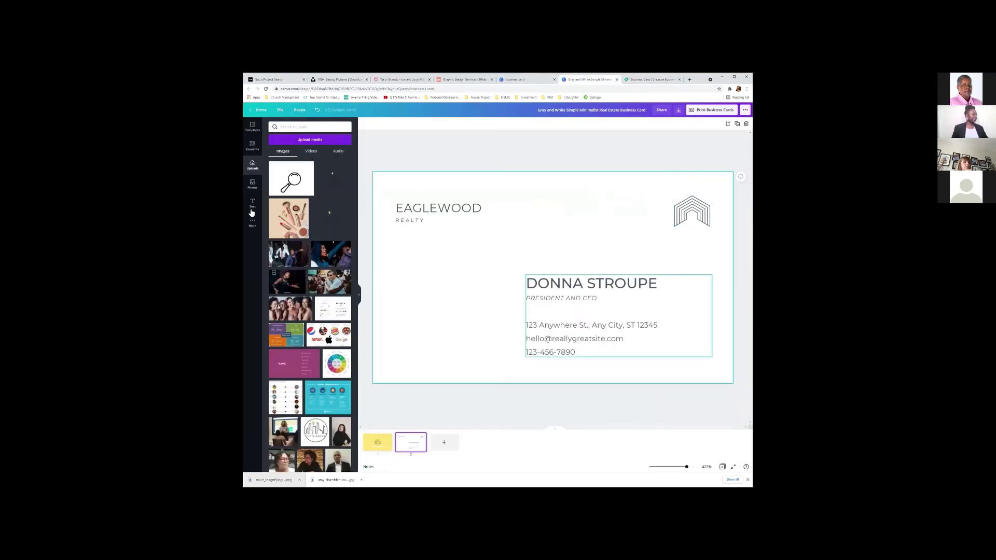
# Delete the house logo from the top right of the card's back.
pyautogui.click(708, 220)
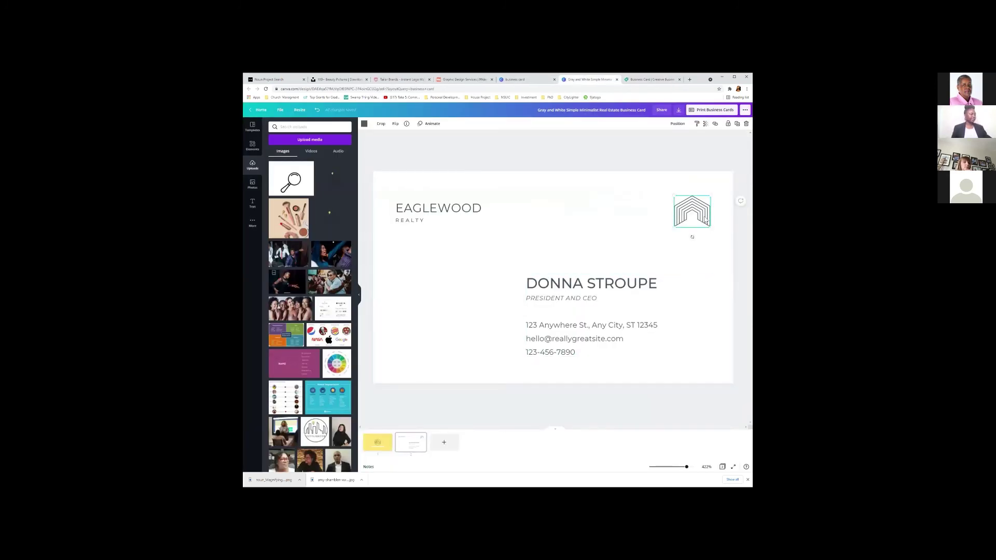
pyautogui.press('Delete')
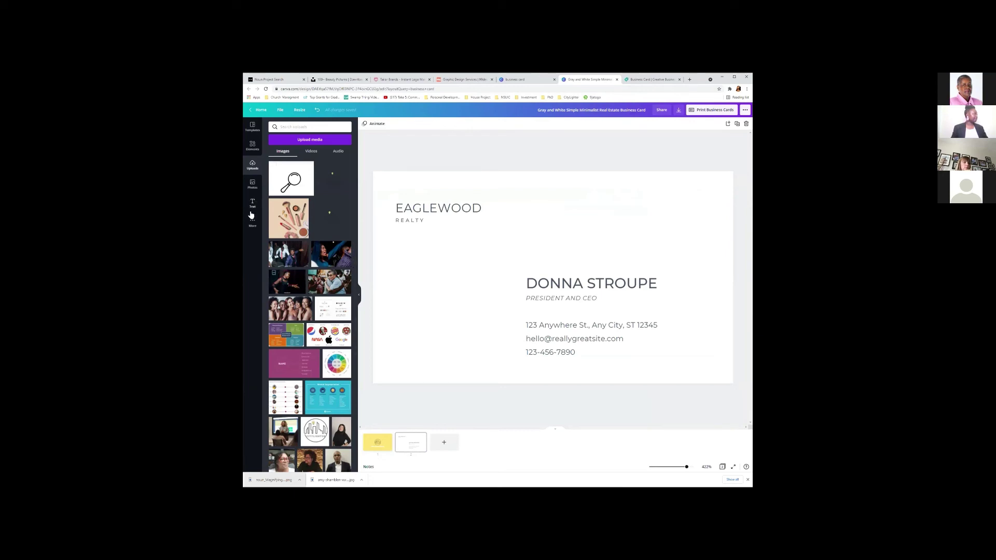
pyautogui.click(252, 227)
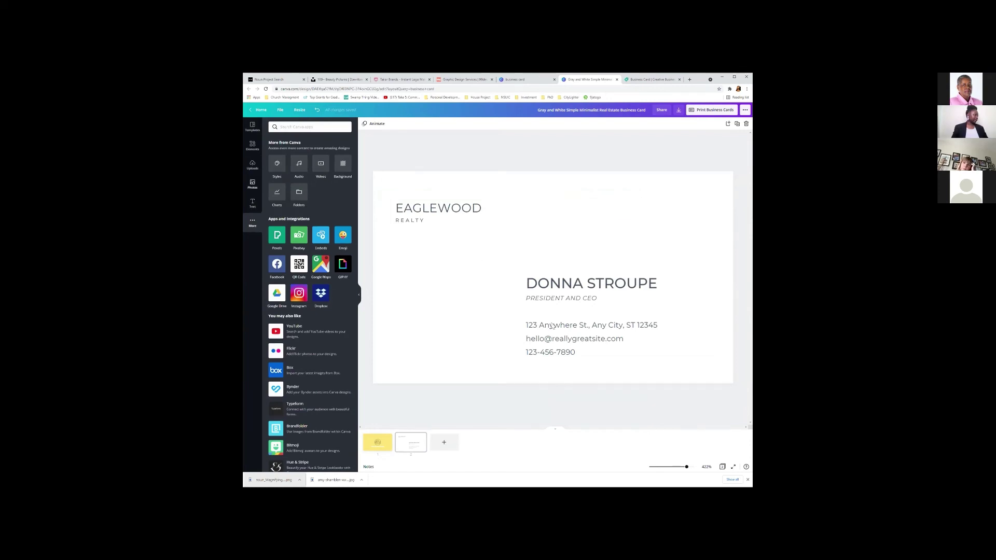
pyautogui.click(253, 165)
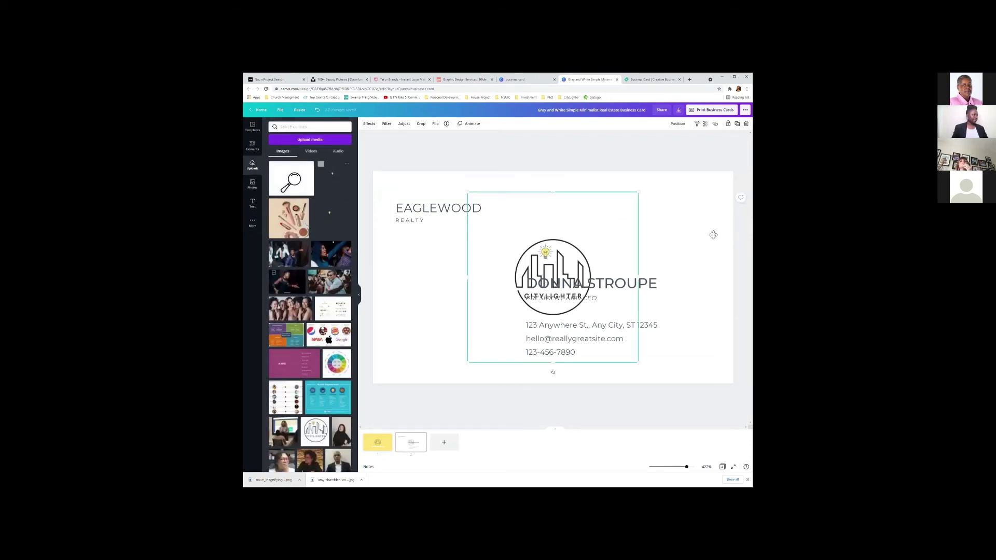
# Place the uploaded CityLighter logo on the card, size it to about 2.1 wide, and nudge it into position.
pyautogui.moveTo(617, 259); pyautogui.dragTo(690, 248)
pyautogui.moveTo(631, 221); pyautogui.dragTo(667, 233)
pyautogui.moveTo(746, 370); pyautogui.dragTo(639, 262)
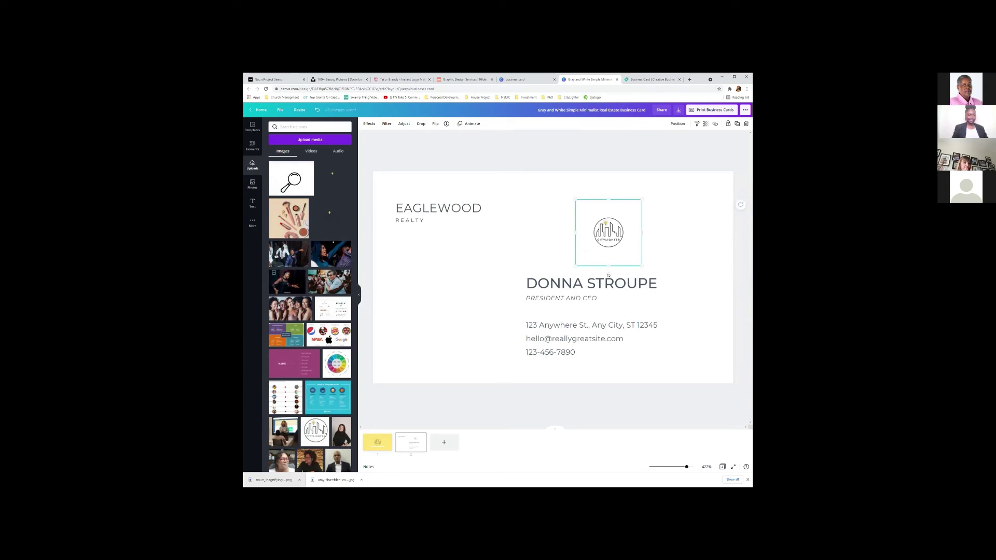
pyautogui.moveTo(629, 229); pyautogui.dragTo(695, 218)
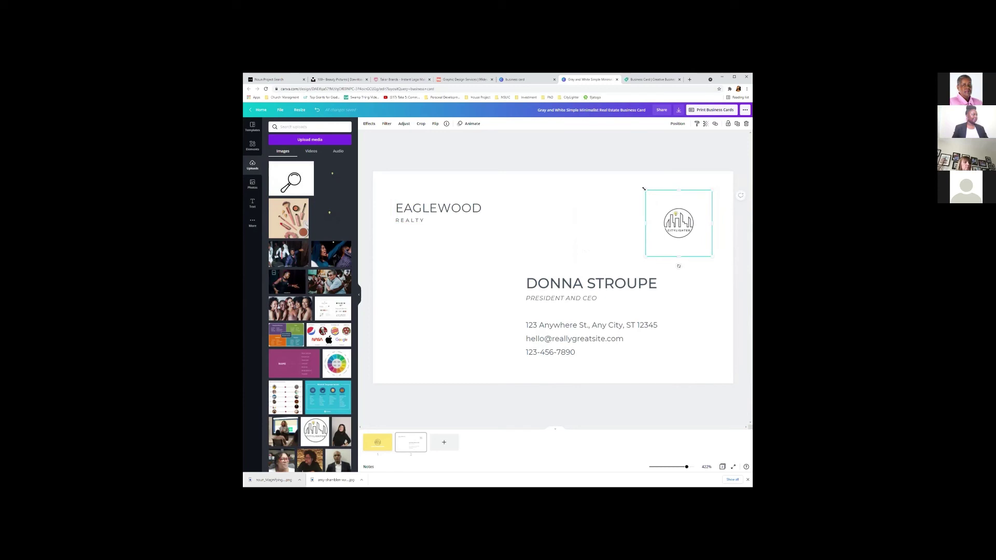
pyautogui.moveTo(642, 187); pyautogui.dragTo(623, 167)
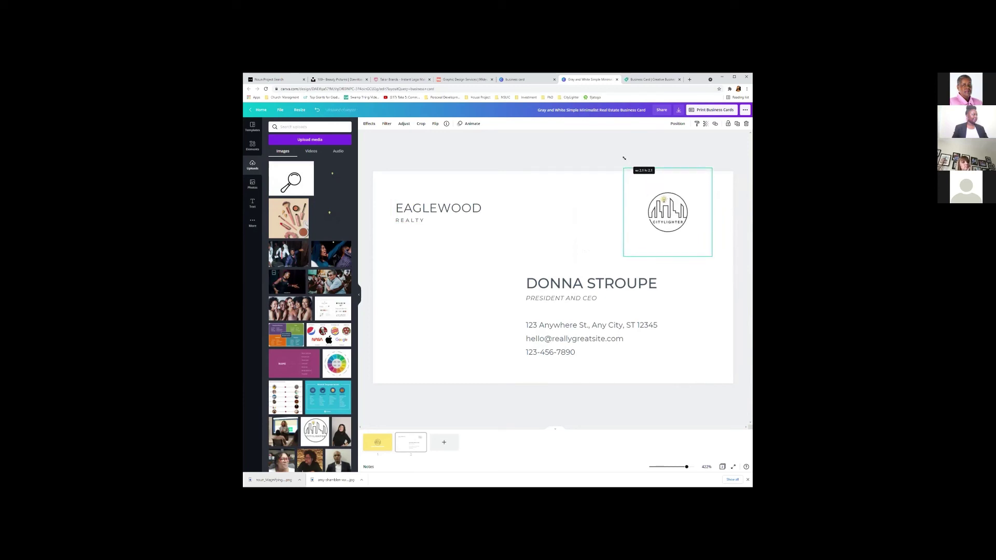
pyautogui.moveTo(683, 220)
pyautogui.mouseDown()
pyautogui.moveTo(689, 232)
pyautogui.moveTo(675, 221)
pyautogui.mouseUp()
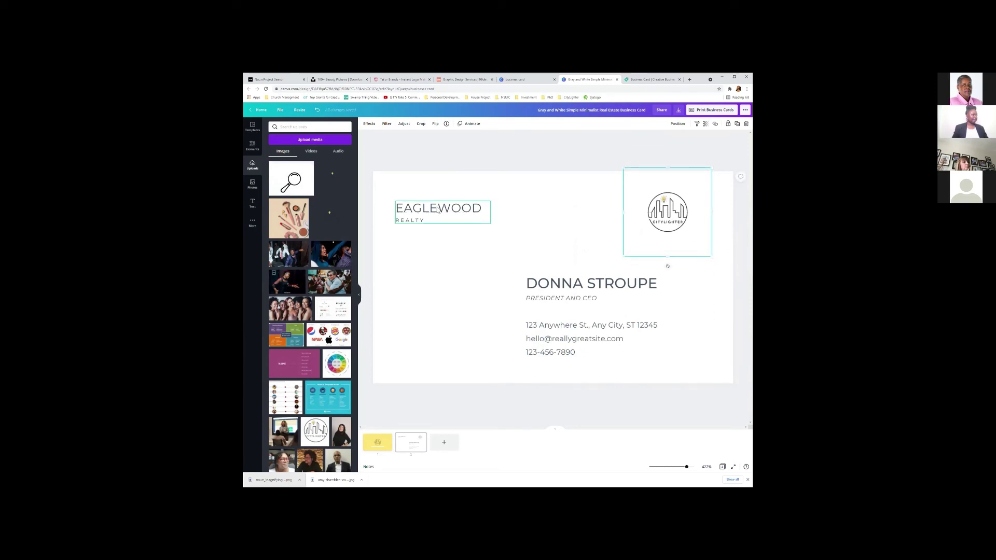
# Retype the EAGLEWOOD heading as 'ENTREPRENUER BY DESIGN', widening its box so it fits.
pyautogui.click(590, 155)
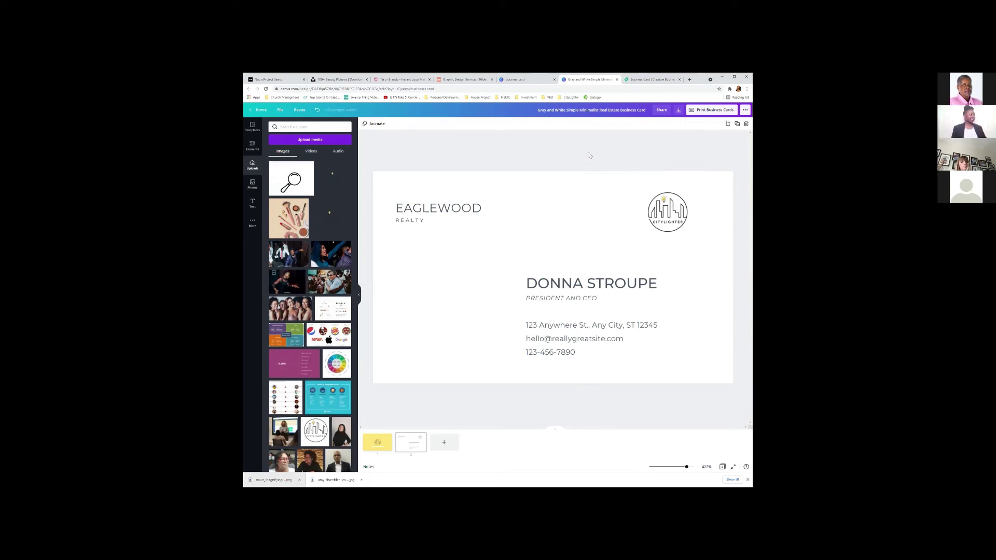
pyautogui.click(441, 214)
pyautogui.doubleClick(441, 208)
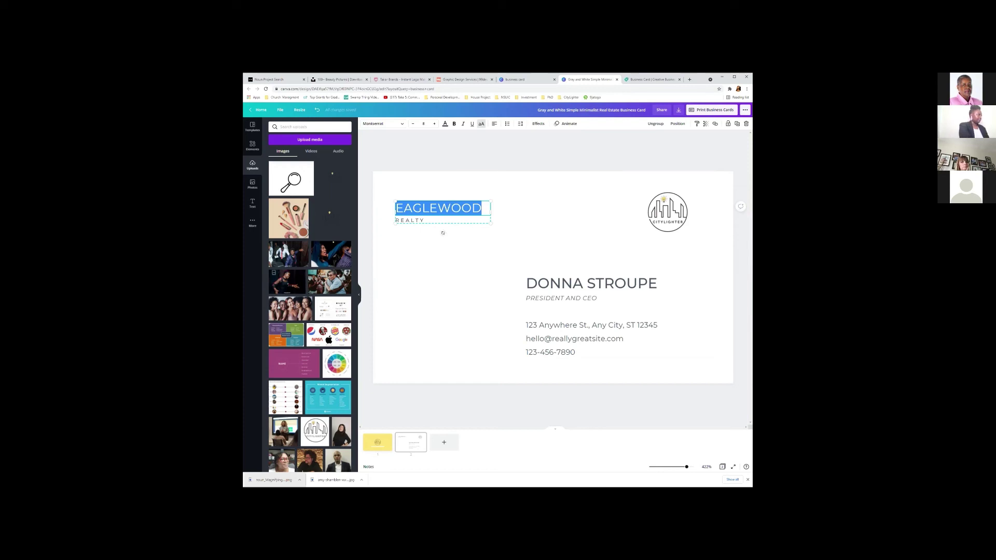
pyautogui.write('E')
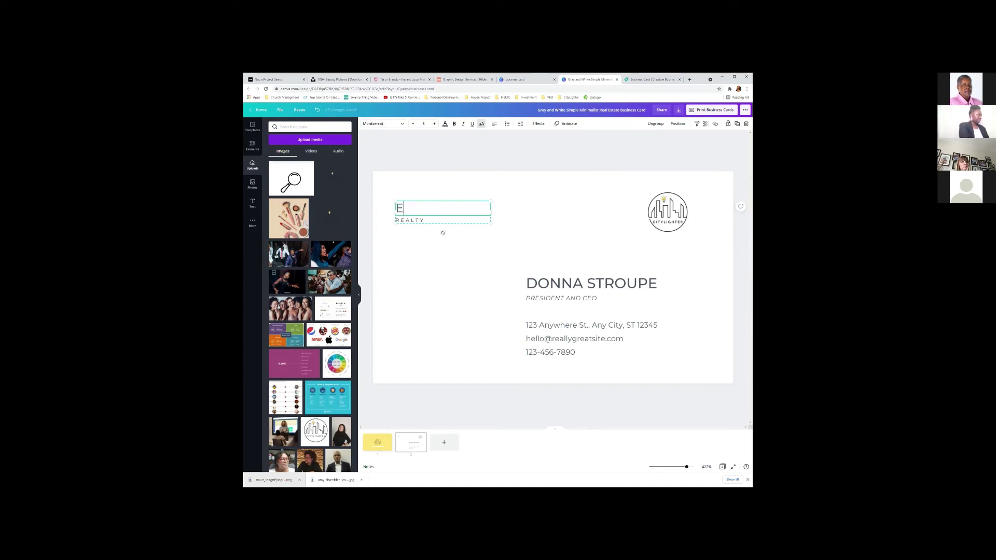
pyautogui.write('NTREPRENUER')
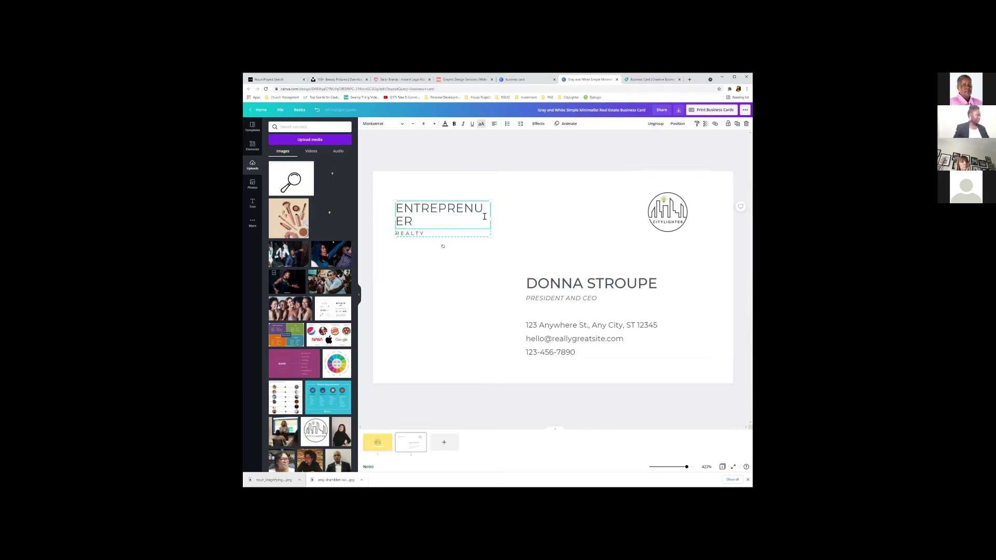
pyautogui.moveTo(492, 219); pyautogui.dragTo(528, 214)
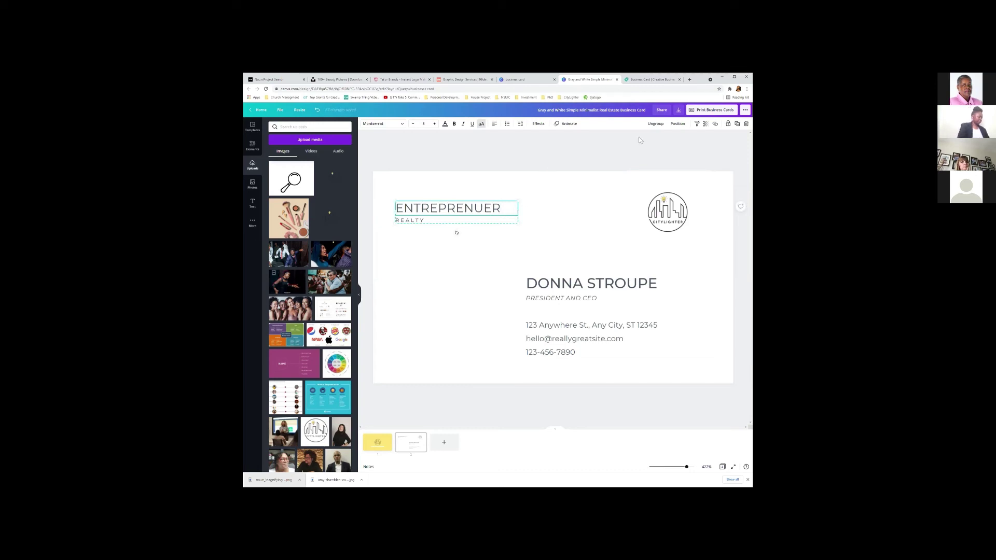
pyautogui.write('BY DESIGN')
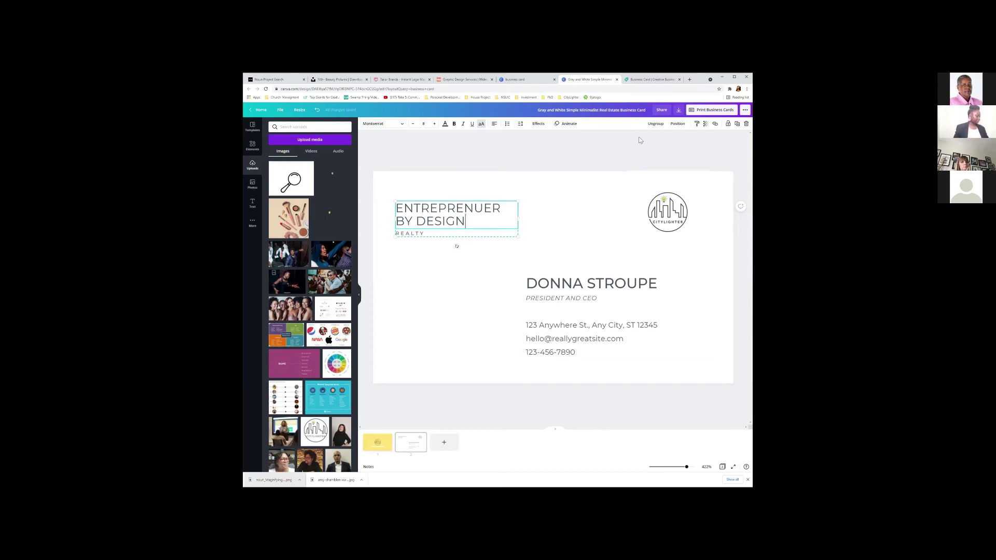
pyautogui.hotkey('ctrl', 'a')
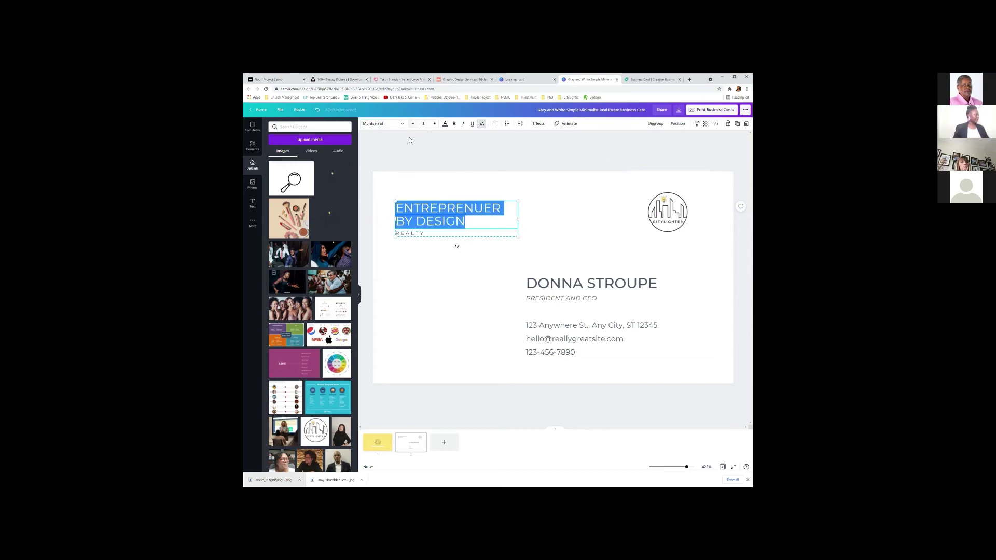
# Change the heading font to HK Grotesk Medium.
pyautogui.click(386, 124)
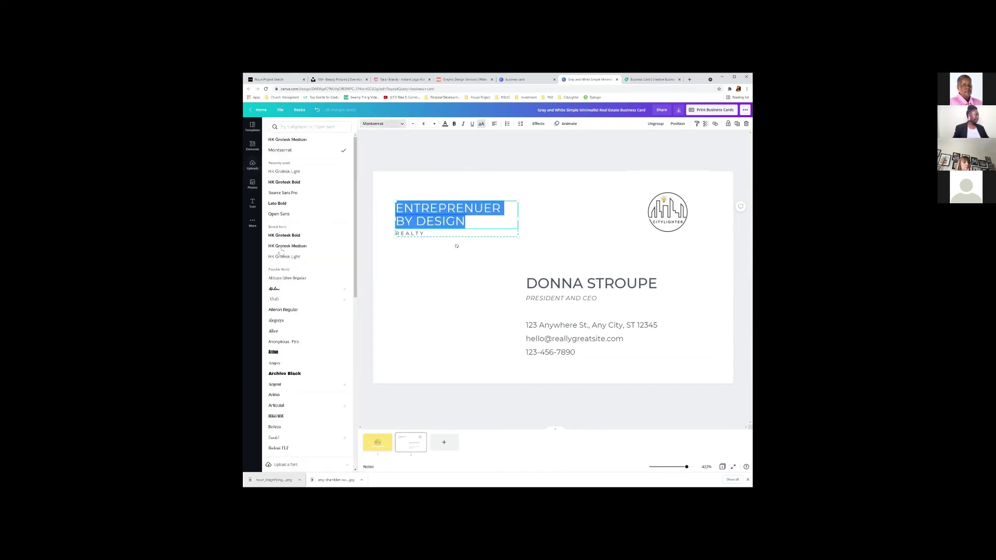
pyautogui.click(288, 246)
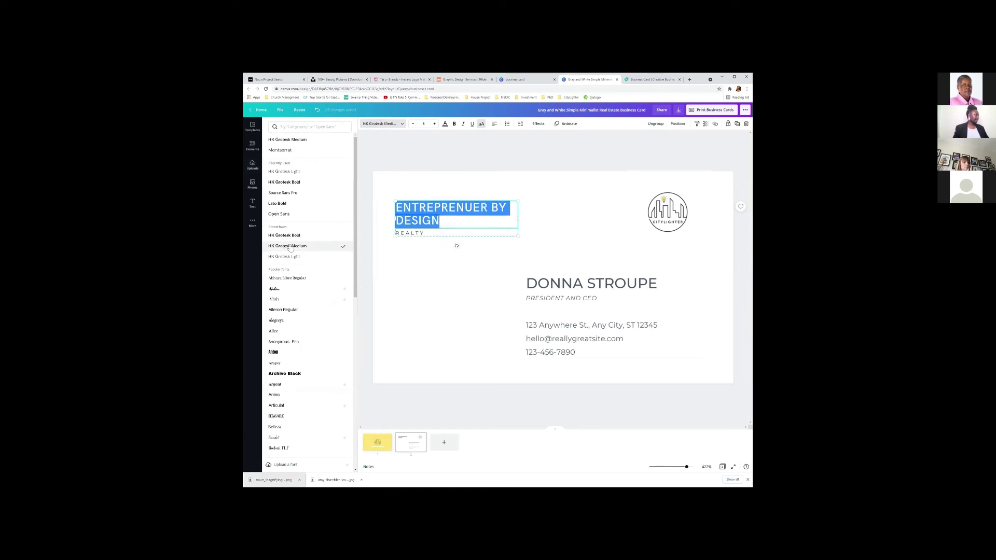
pyautogui.click(534, 222)
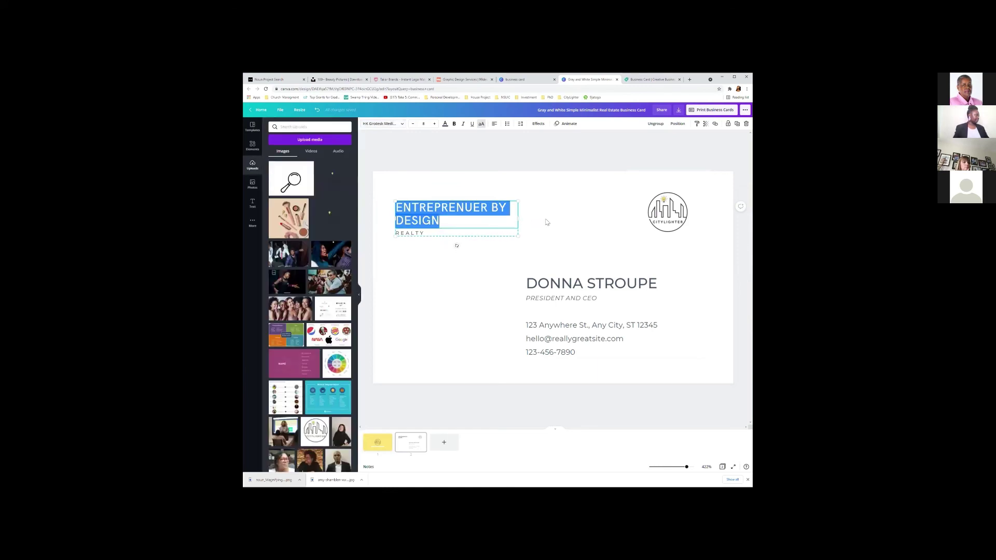
pyautogui.click(546, 222)
# Delete the REALTY line and narrow the heading so BY DESIGN wraps to a second line.
pyautogui.doubleClick(421, 234)
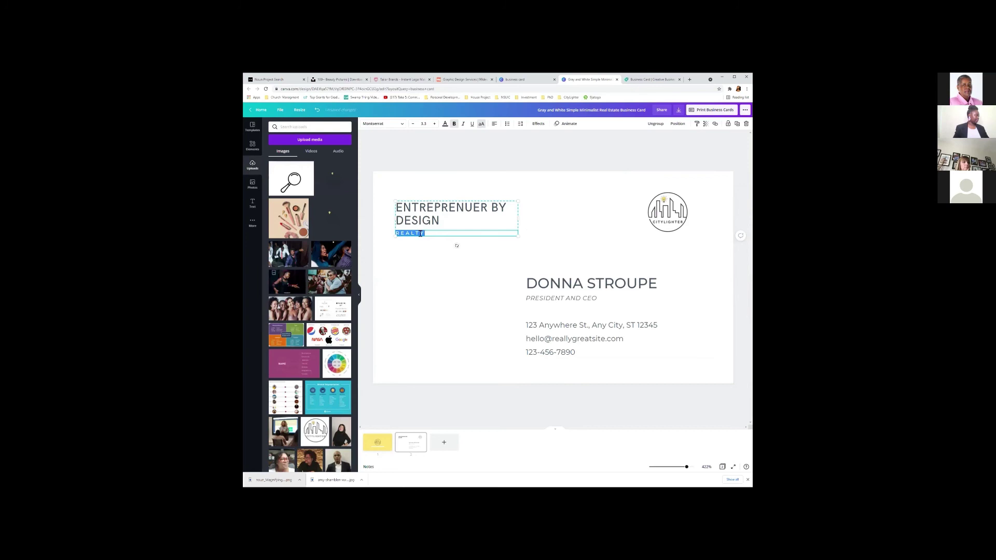
pyautogui.press('BackSpace')
pyautogui.click(488, 241)
pyautogui.click(493, 229)
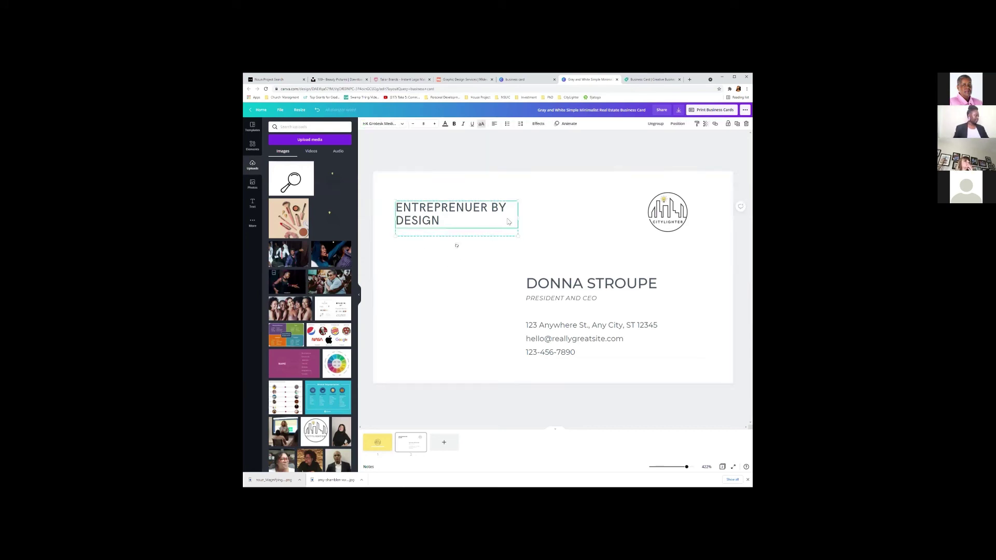
pyautogui.moveTo(531, 218); pyautogui.dragTo(506, 218)
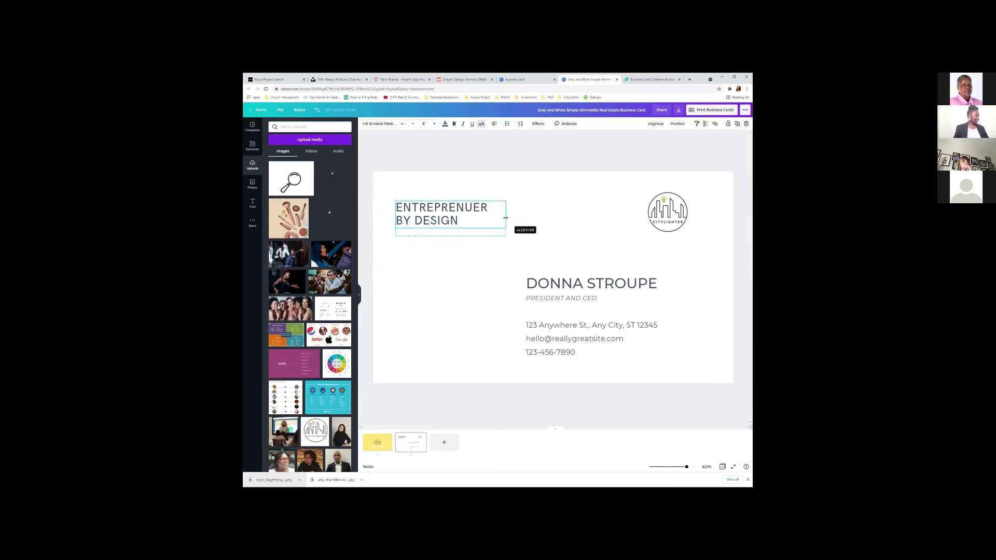
pyautogui.click(443, 301)
# Replace the sample name with the owner's full name and reduce its size to fit one line.
pyautogui.click(591, 283)
pyautogui.click(592, 283)
pyautogui.click(592, 283)
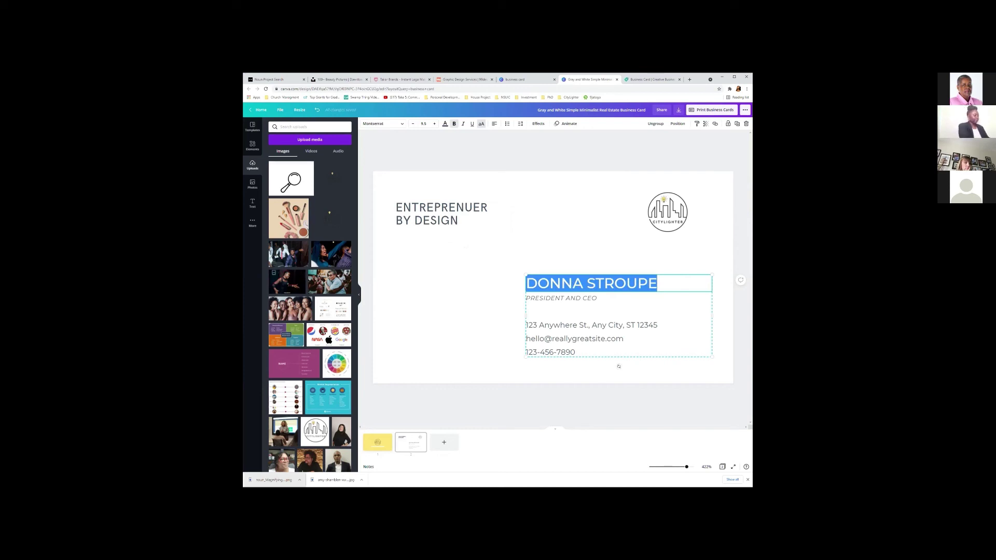
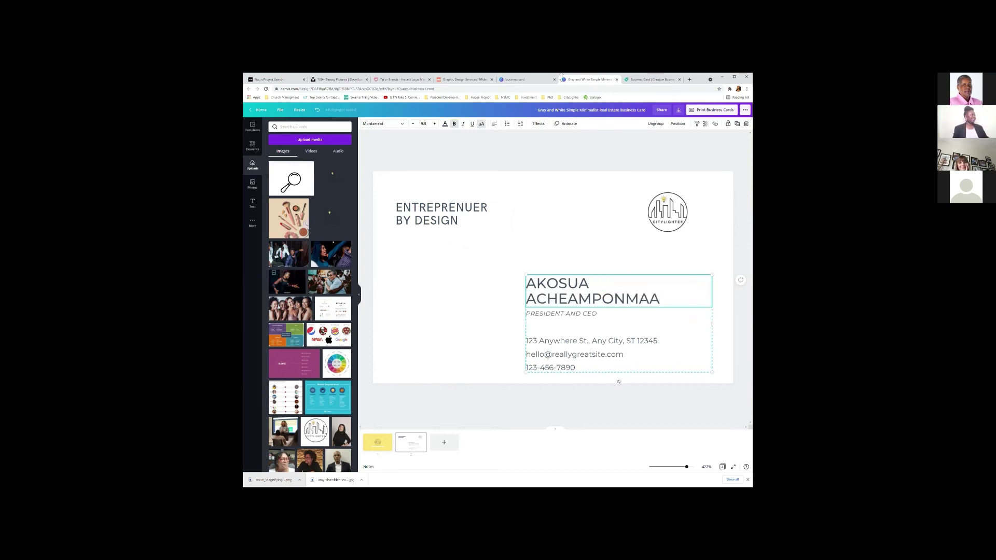
pyautogui.click(413, 124)
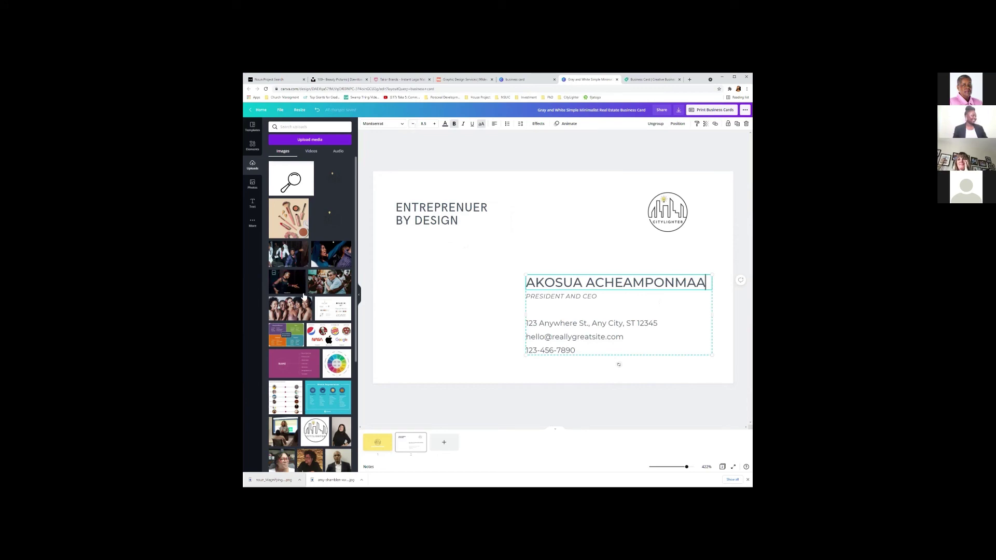
pyautogui.click(467, 316)
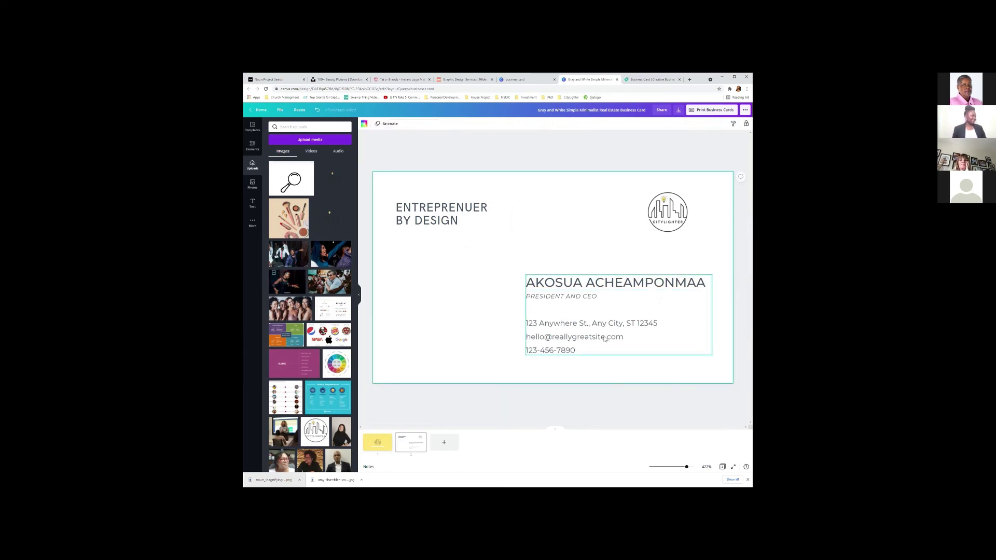
pyautogui.click(526, 429)
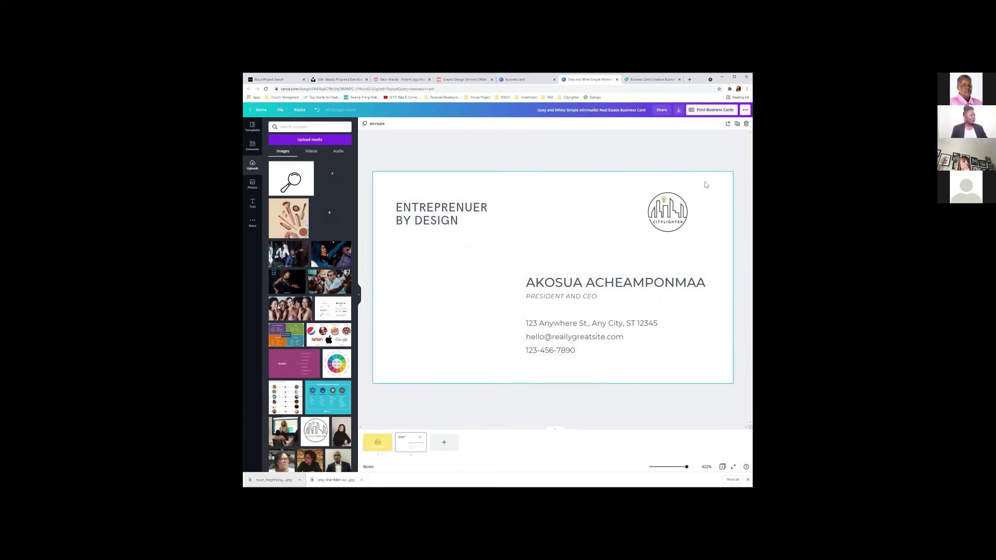
pyautogui.click(377, 444)
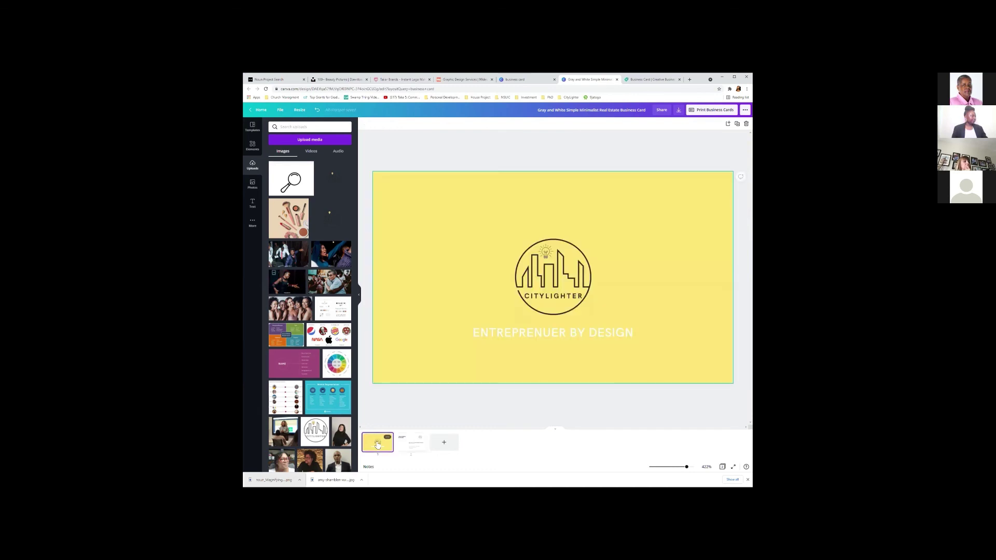
pyautogui.click(403, 447)
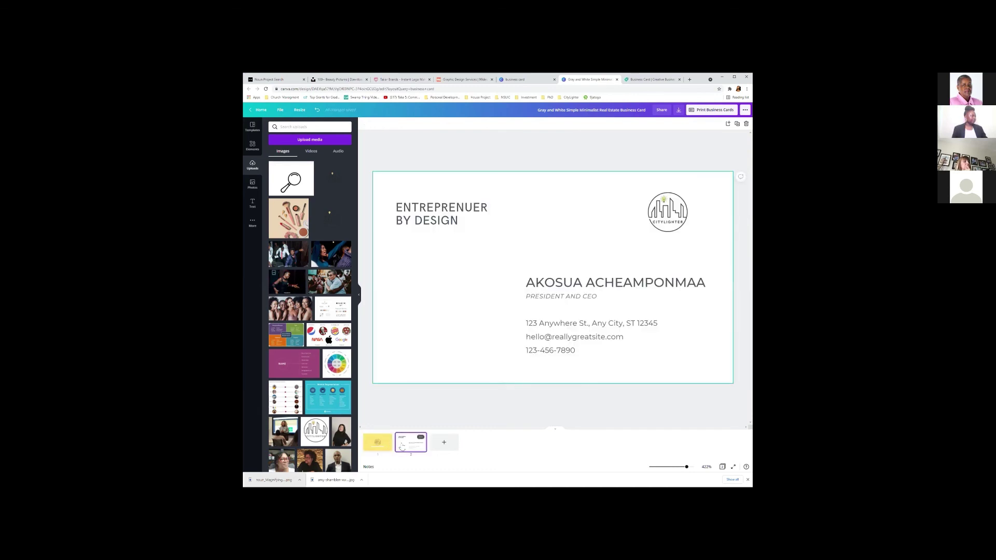
pyautogui.click(377, 444)
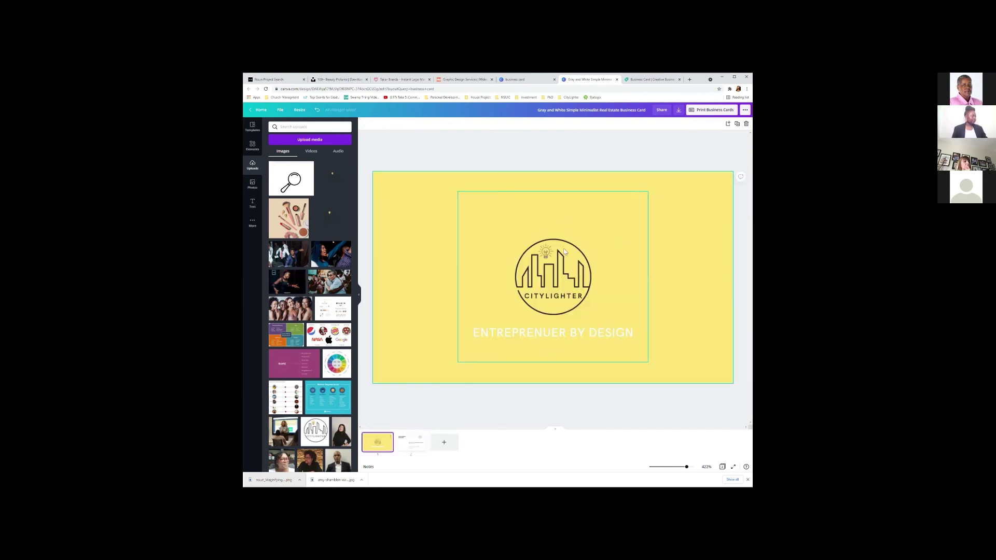
pyautogui.click(410, 447)
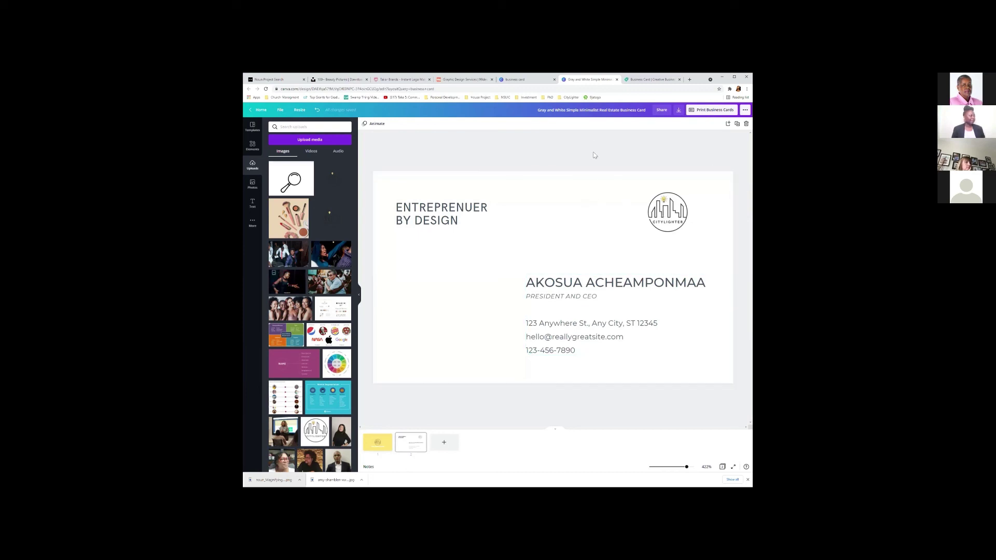
pyautogui.click(670, 220)
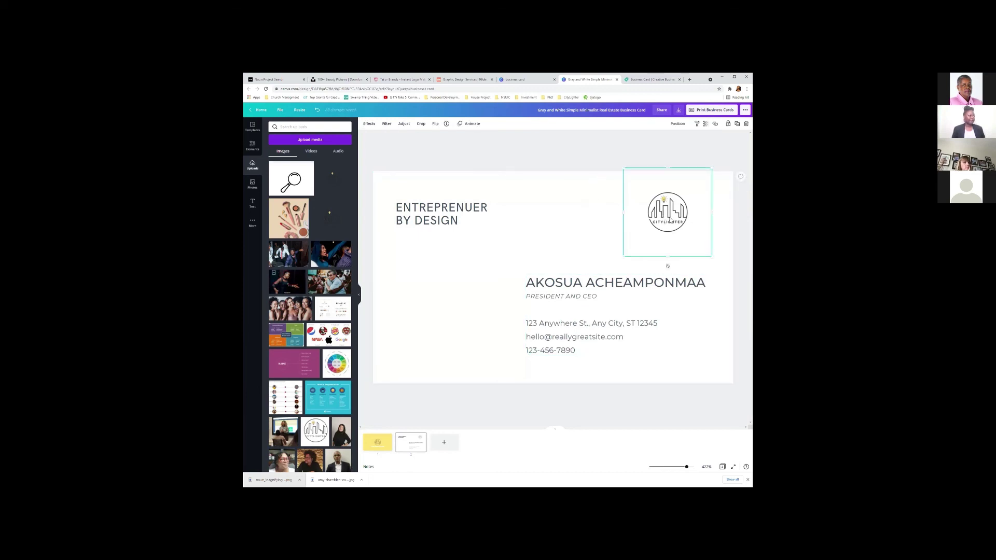
pyautogui.click(503, 257)
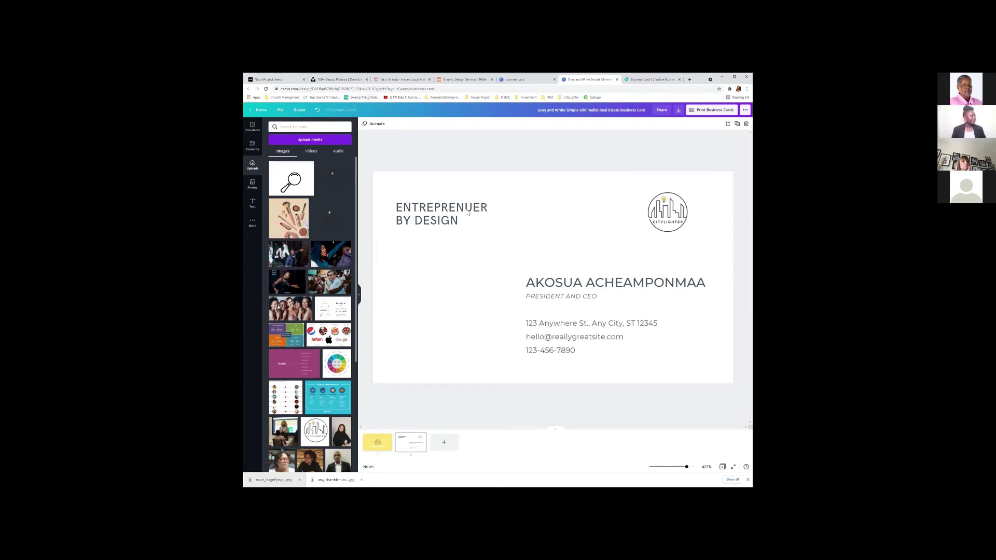
# Open the Yellow Hiring Flyer design from the home page and show the Upload media source options.
pyautogui.click(256, 108)
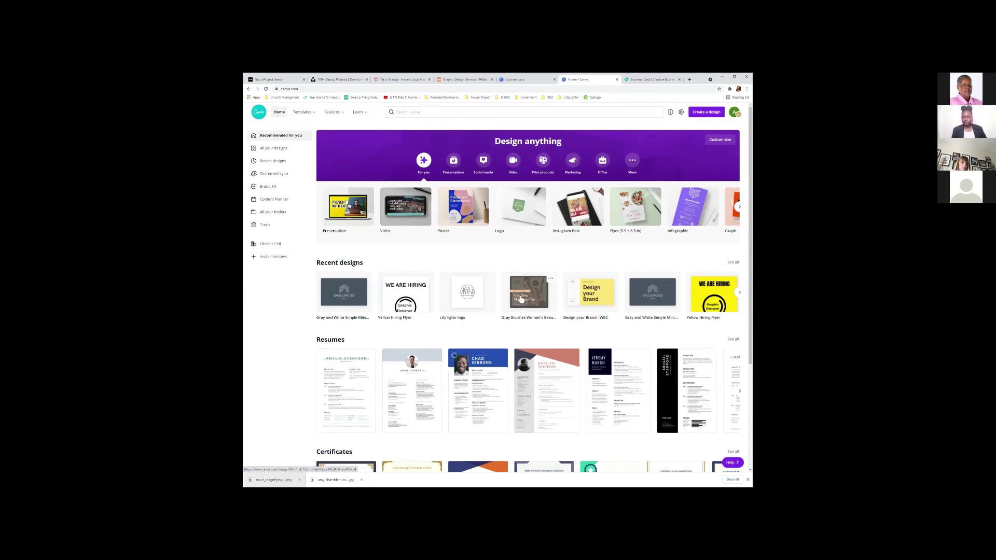
pyautogui.moveTo(521, 300); pyautogui.dragTo(442, 297)
pyautogui.click(409, 296)
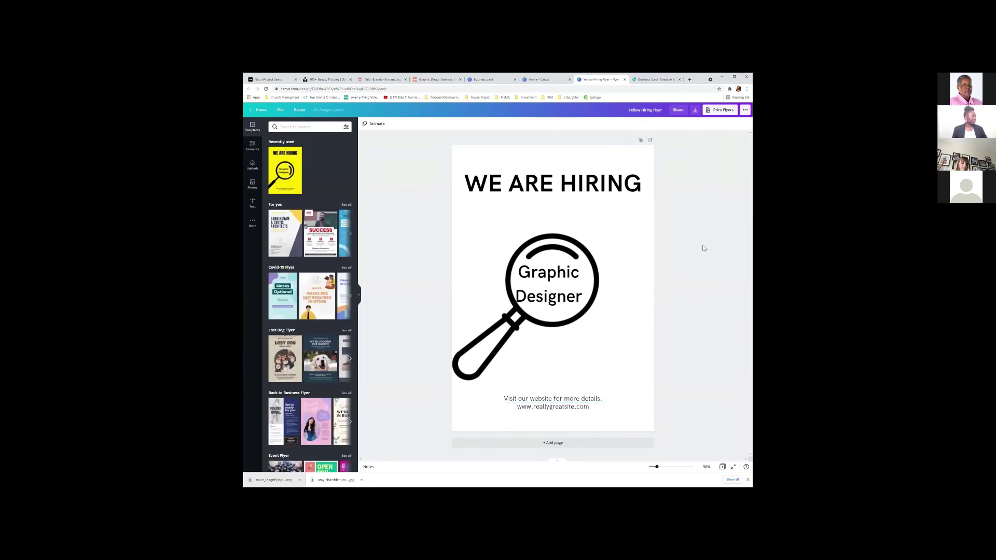
pyautogui.click(252, 173)
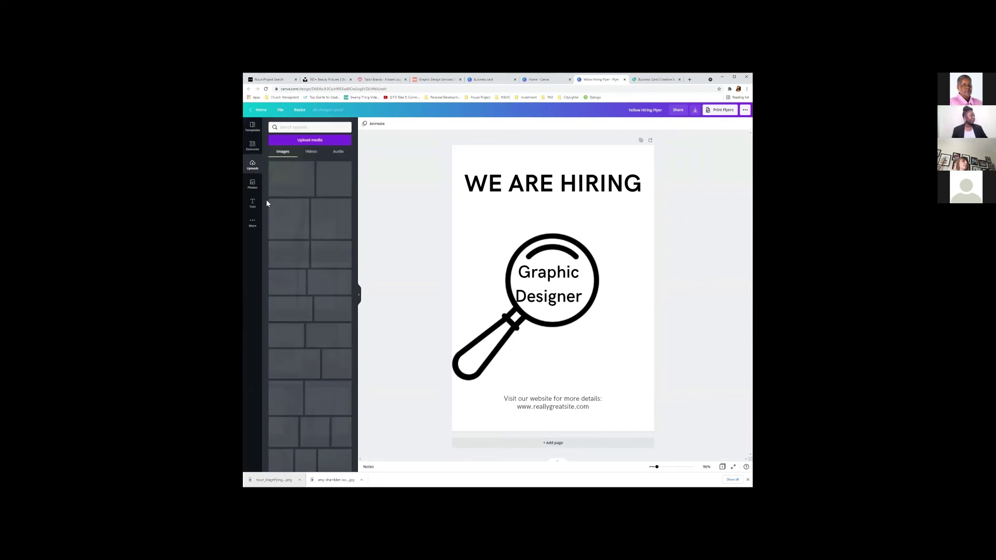
pyautogui.click(309, 142)
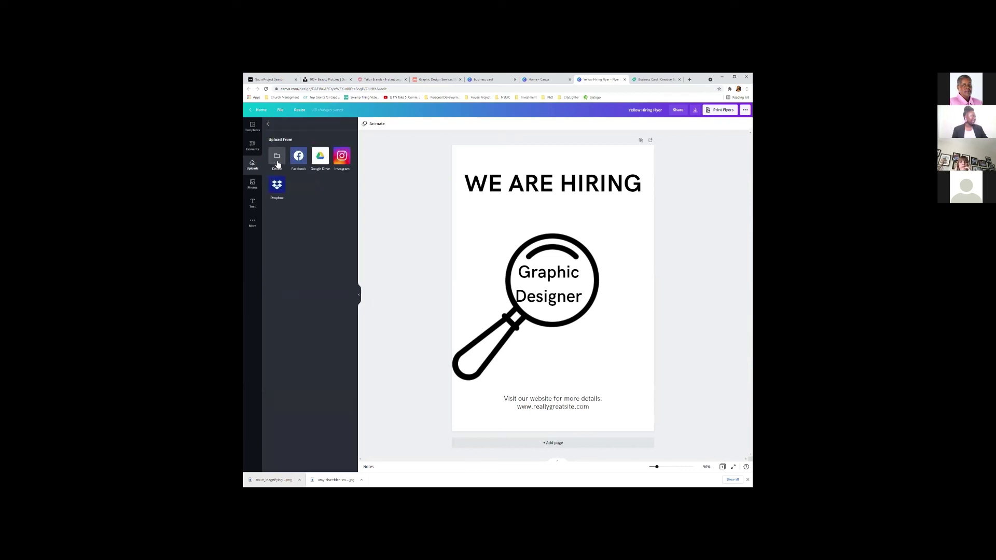
# Upload from Device, searching Quick access for 'nou' before browsing to the Documents folder.
pyautogui.click(278, 164)
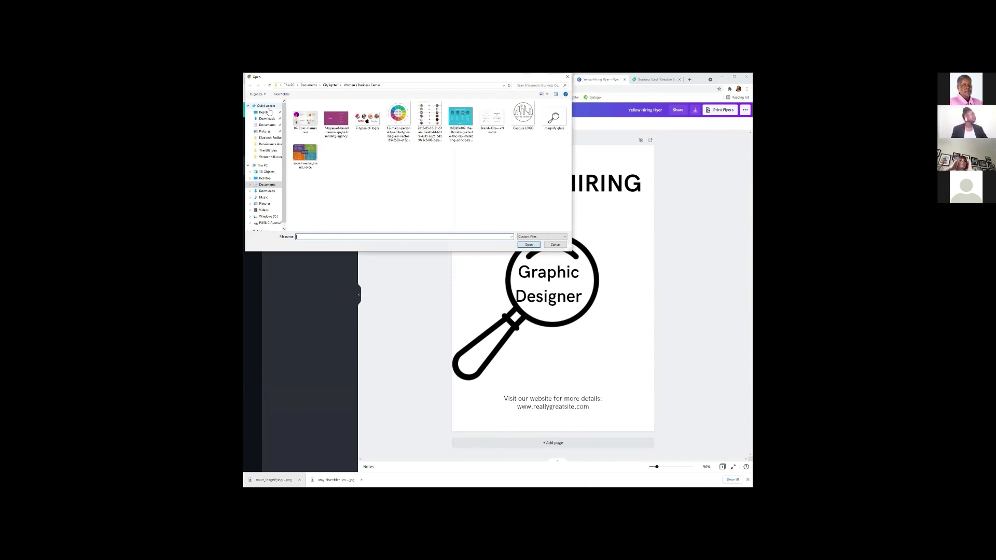
pyautogui.click(268, 108)
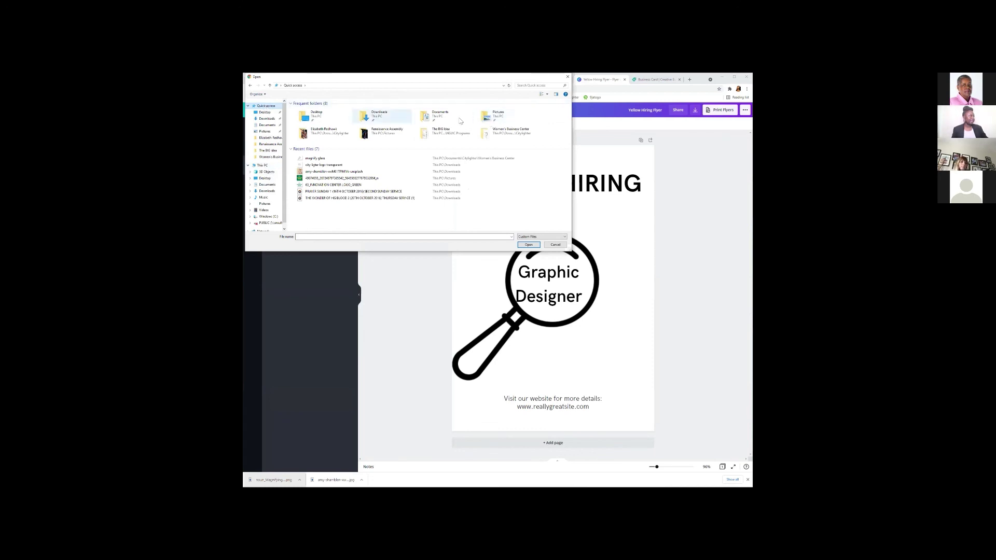
pyautogui.click(532, 85)
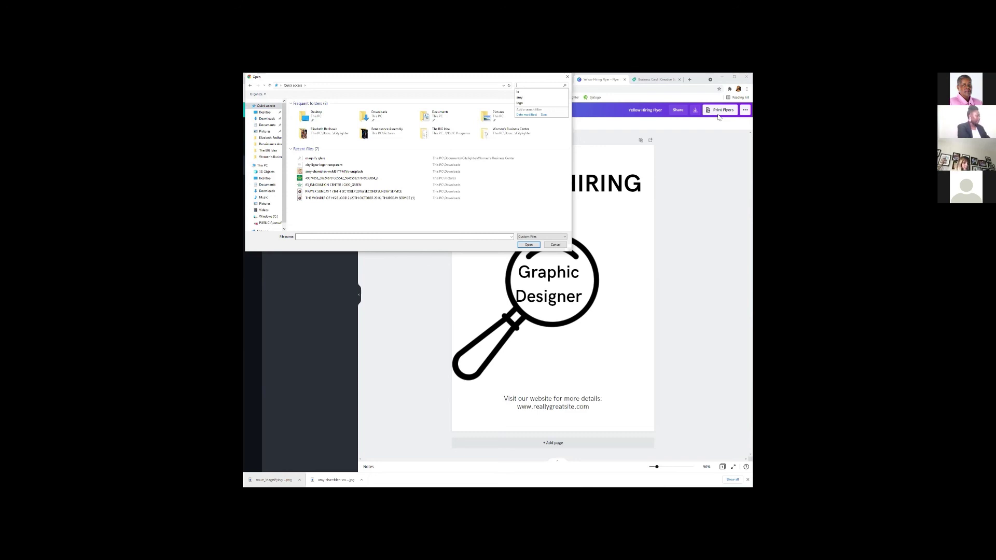
pyautogui.press('Escape')
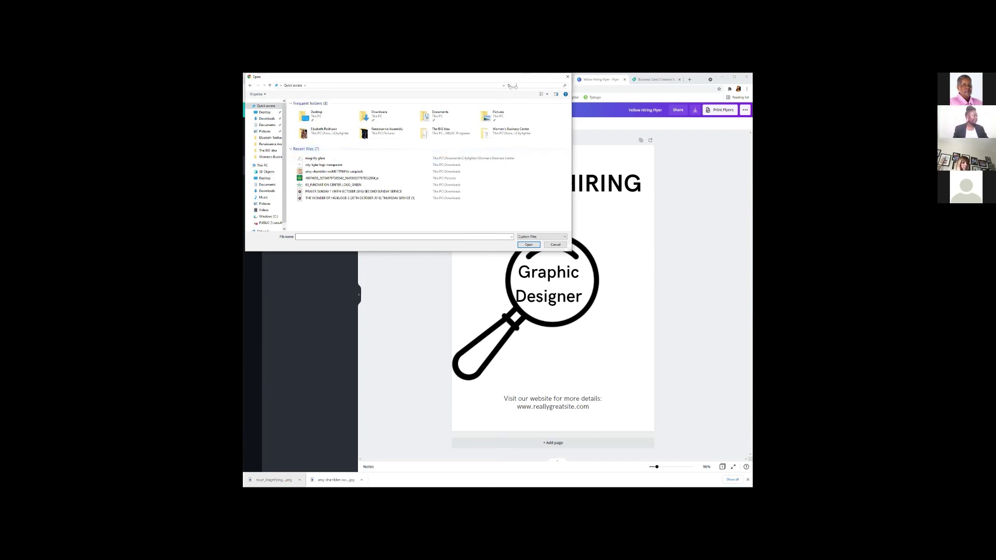
pyautogui.click(524, 84)
pyautogui.write('noun')
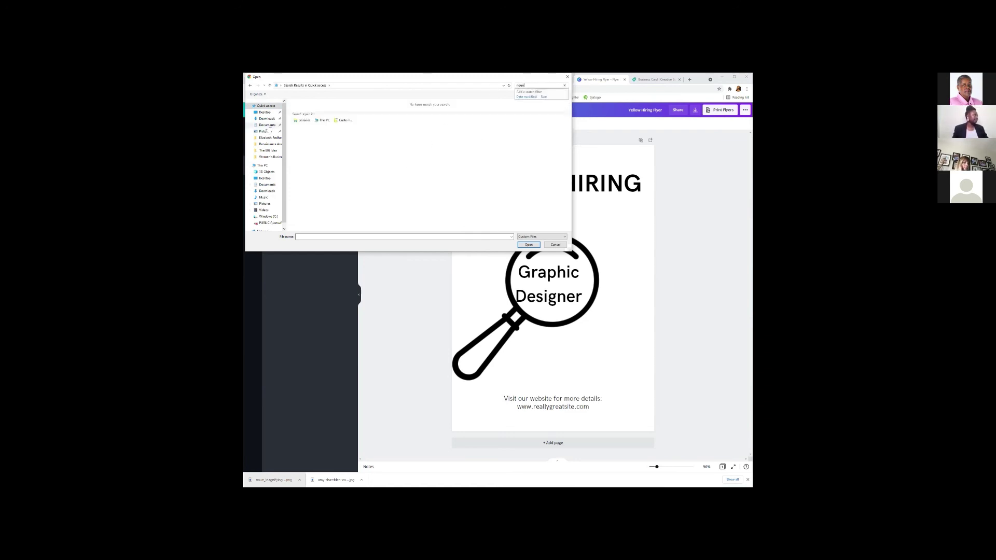
pyautogui.click(371, 116)
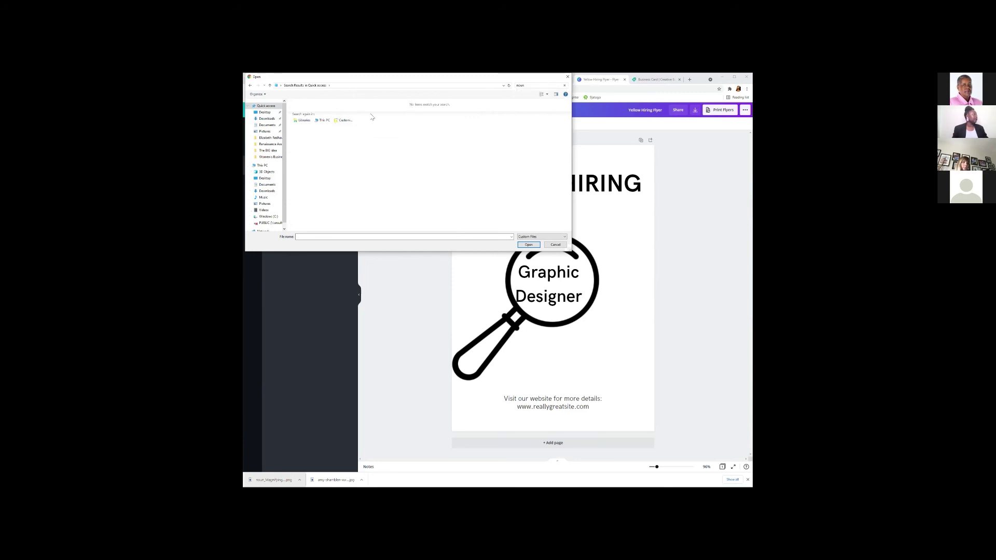
pyautogui.click(268, 125)
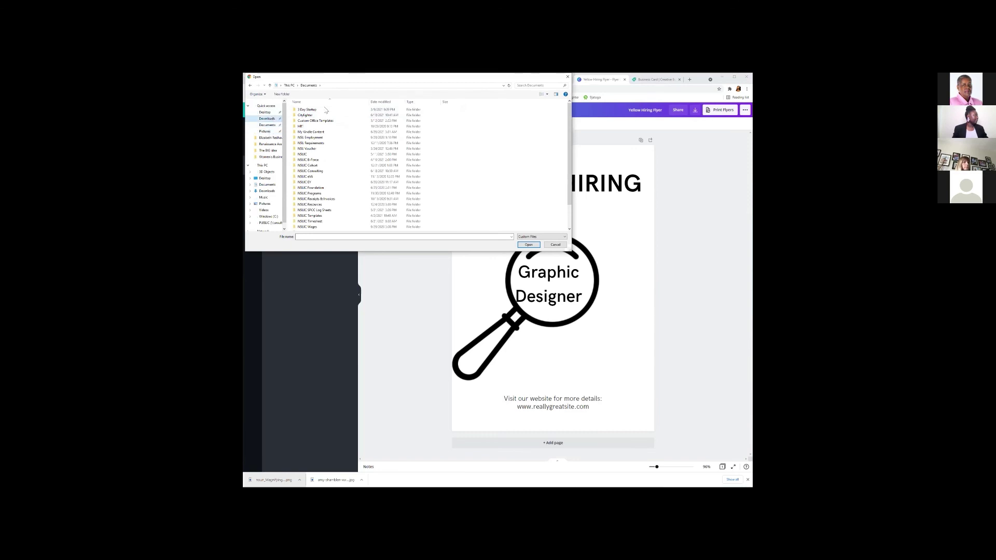
# Search Downloads and This PC for the magnifying-glass image using 'nsun' and 'nou'.
pyautogui.click(267, 119)
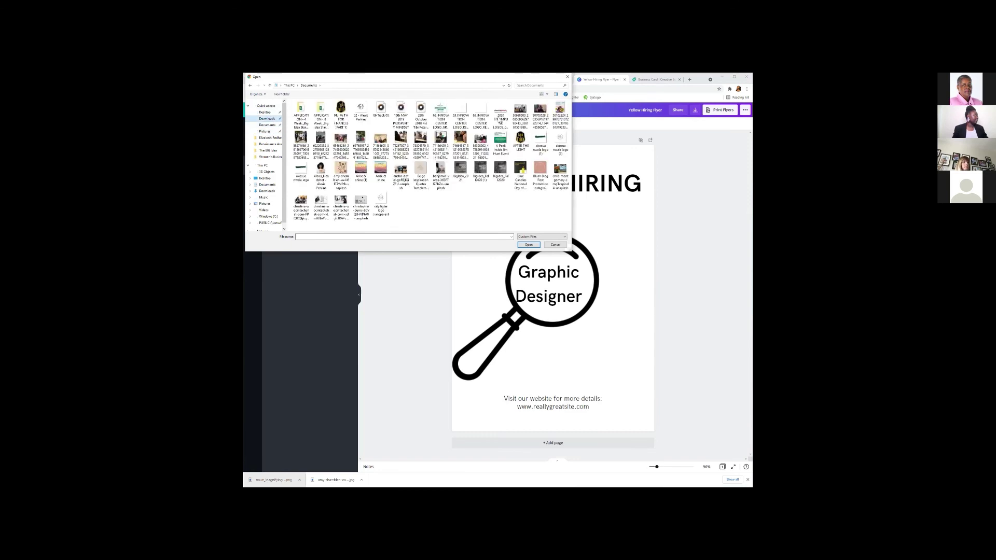
pyautogui.click(536, 85)
pyautogui.write('ns')
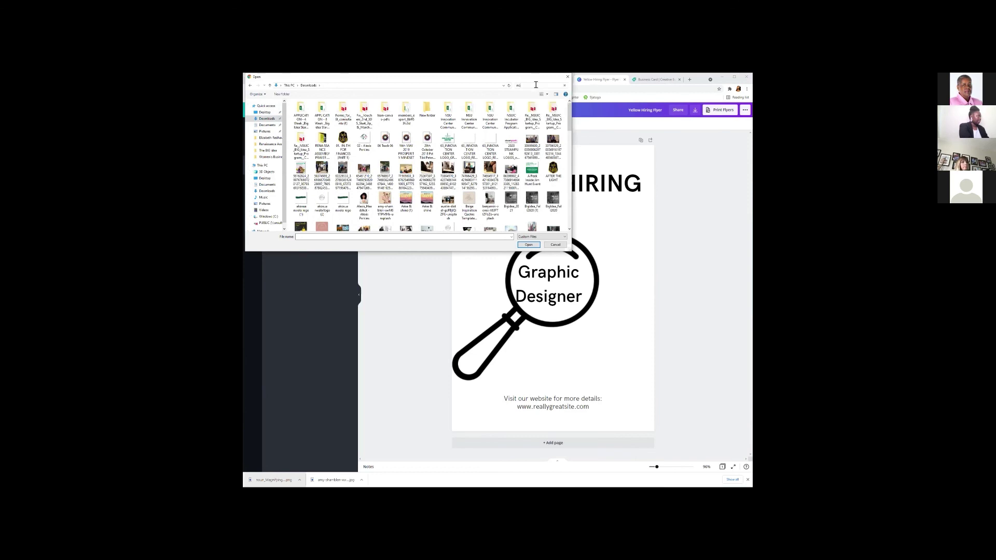
pyautogui.write('un')
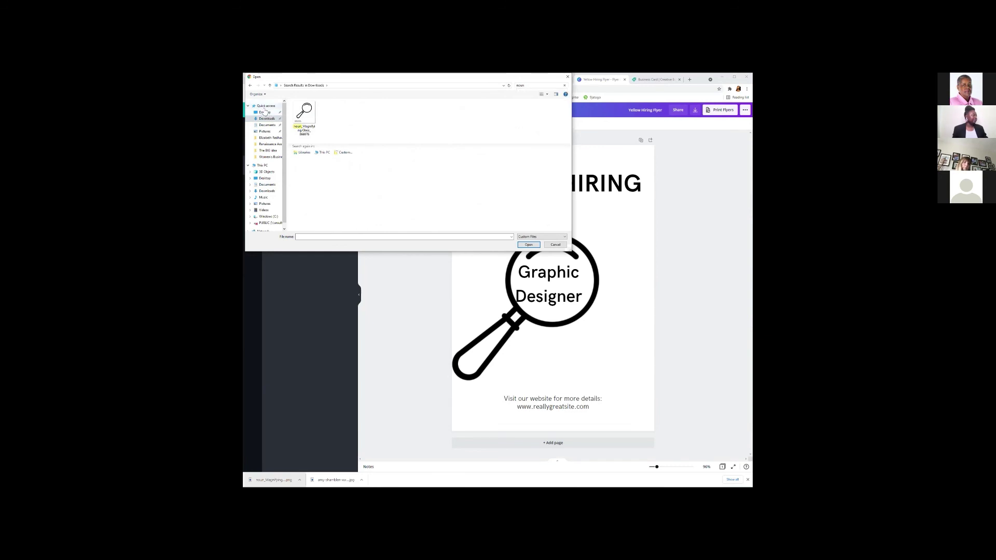
pyautogui.click(262, 166)
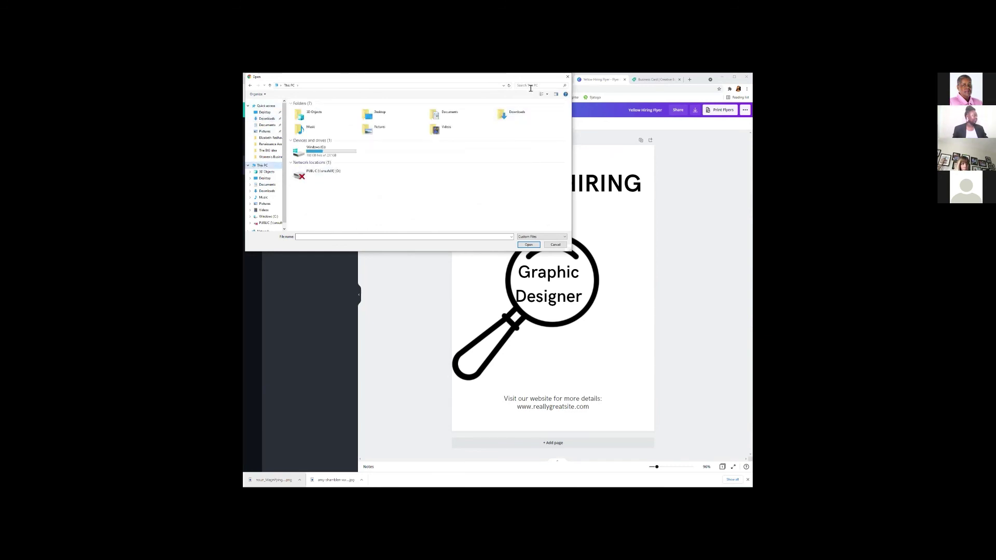
pyautogui.click(529, 84)
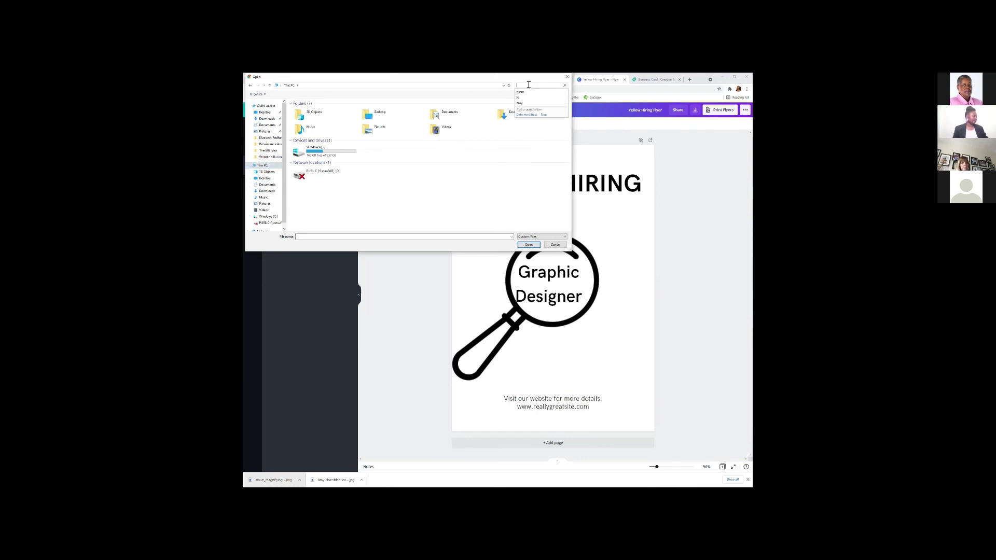
pyautogui.write('noun')
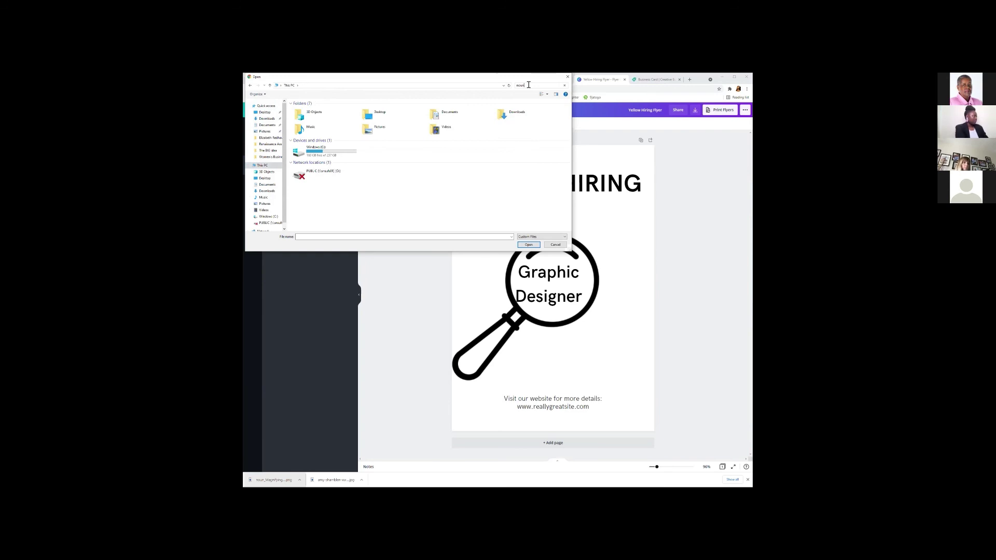
pyautogui.click(529, 85)
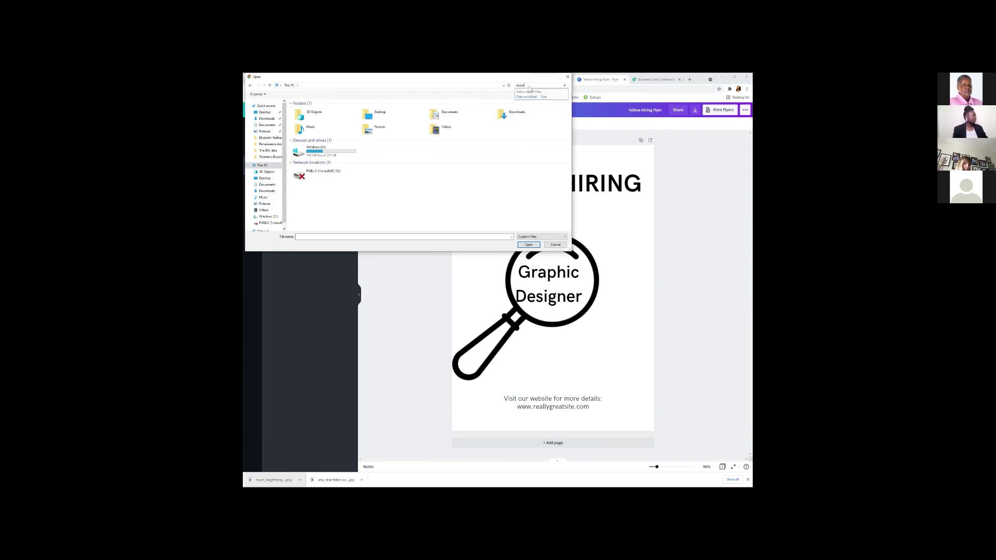
pyautogui.press('Escape')
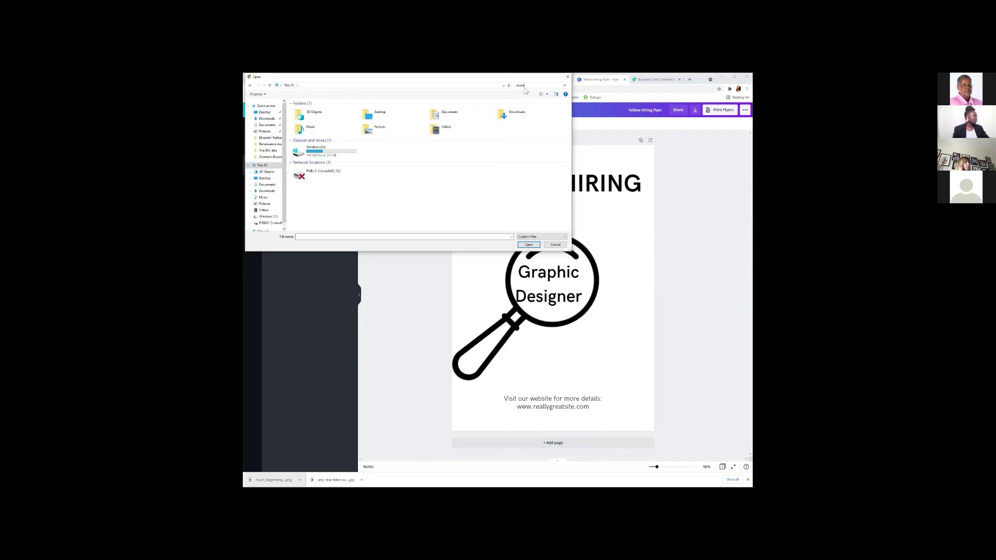
pyautogui.click(529, 85)
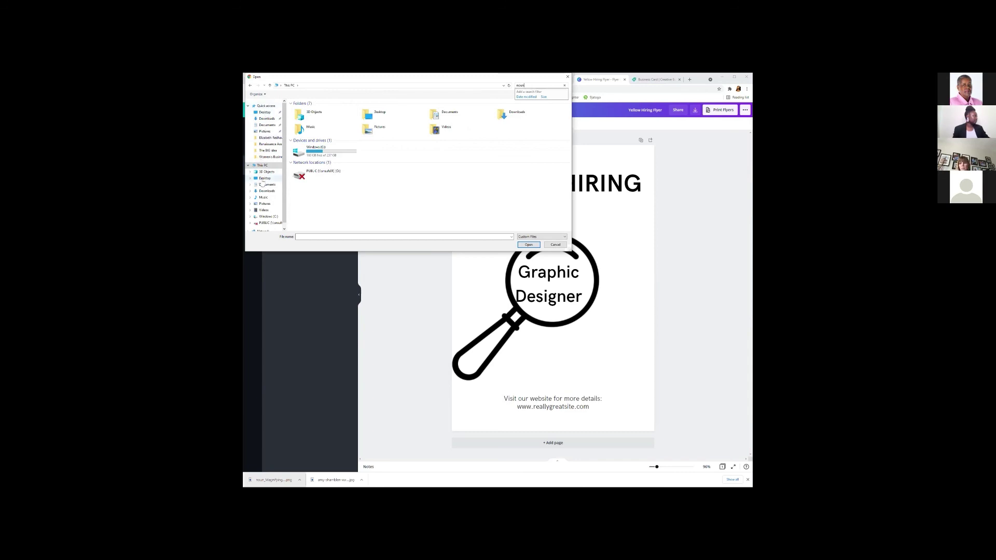
# Search Downloads for 'ns', select the noun_Magnifying Glass image and open it for upload.
pyautogui.click(265, 191)
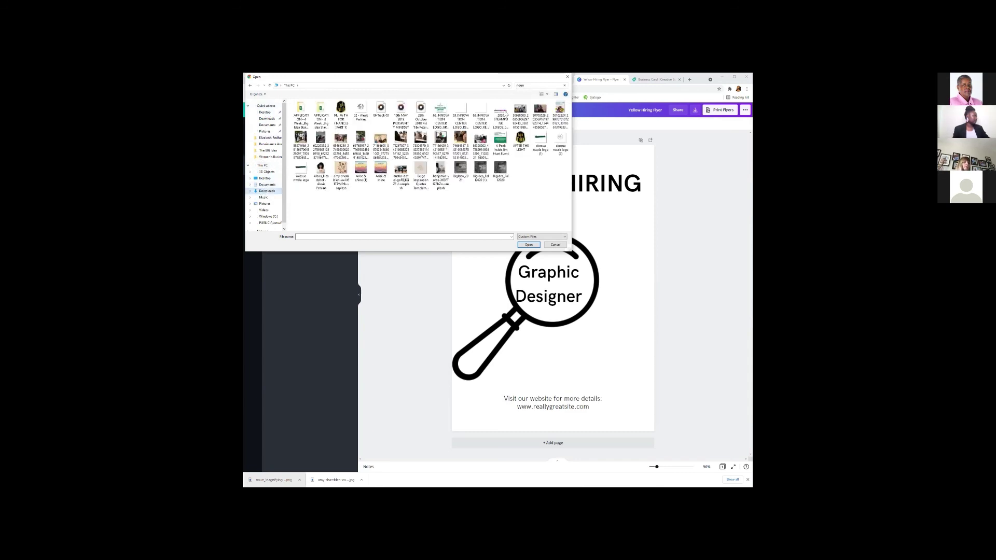
pyautogui.click(522, 87)
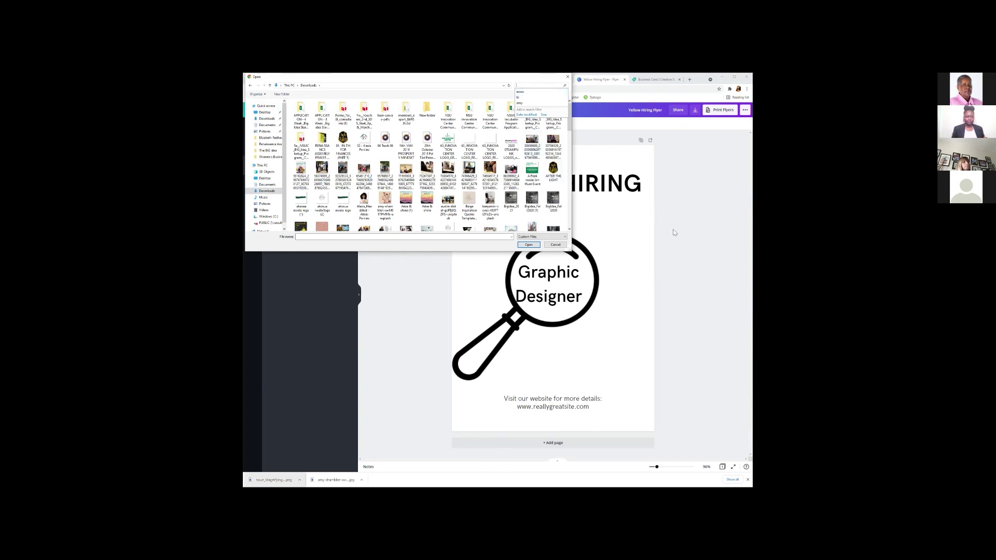
pyautogui.press('Escape')
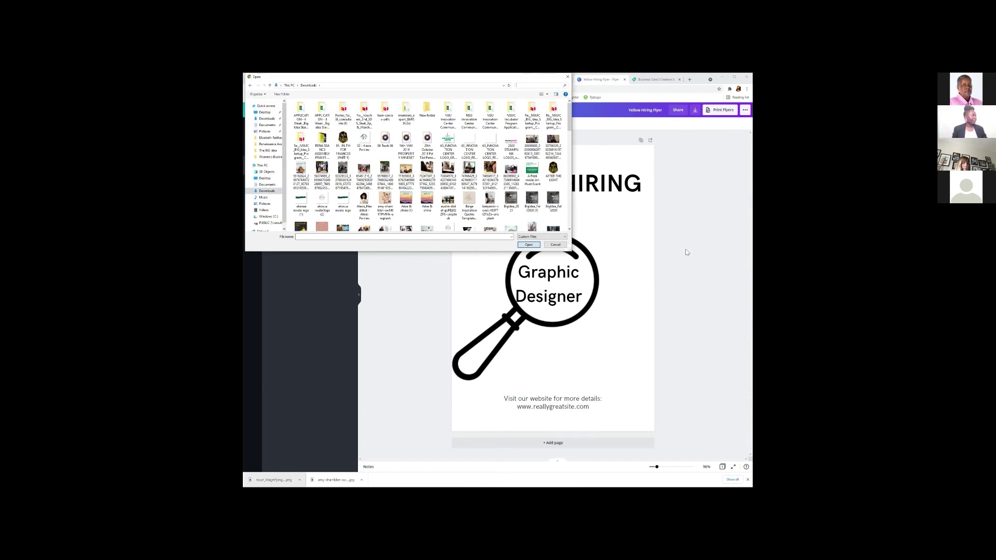
pyautogui.scroll(-3, 467, 170)
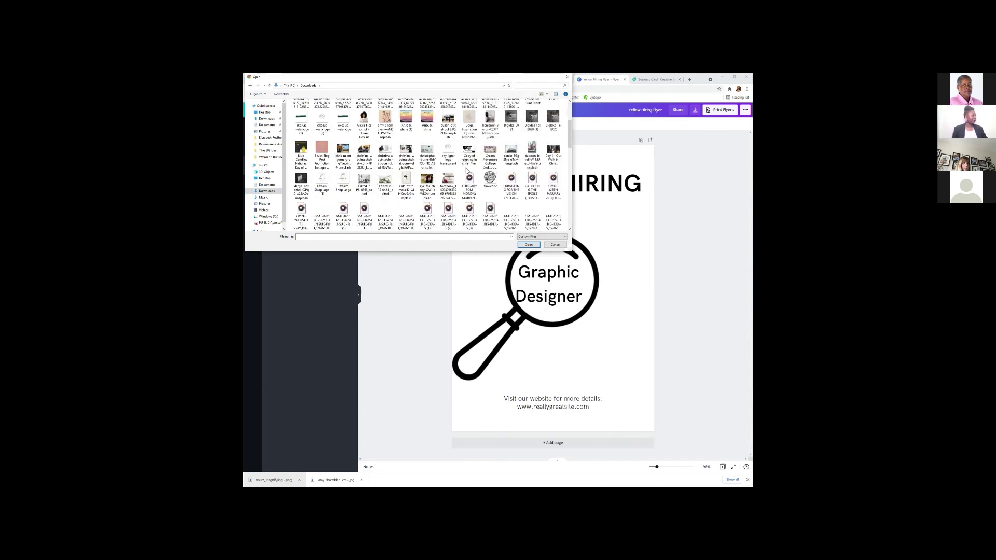
pyautogui.scroll(-3, 466, 170)
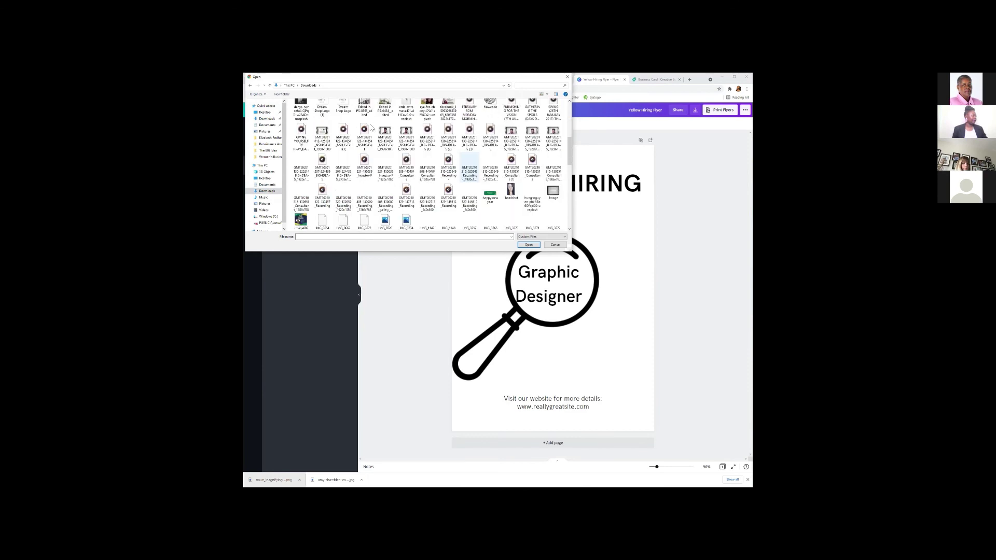
pyautogui.scroll(8, 456, 208)
pyautogui.write('ns')
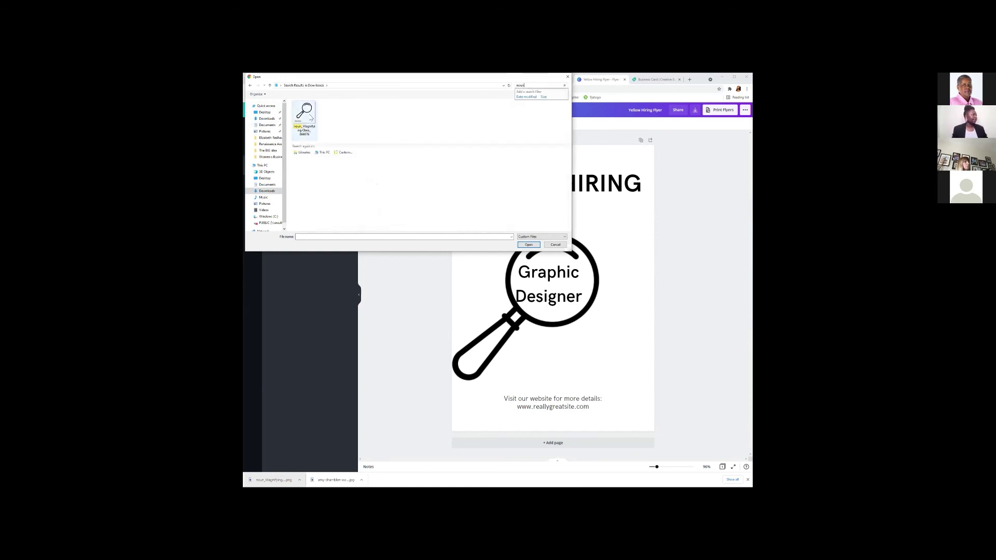
pyautogui.click(305, 116)
pyautogui.click(525, 247)
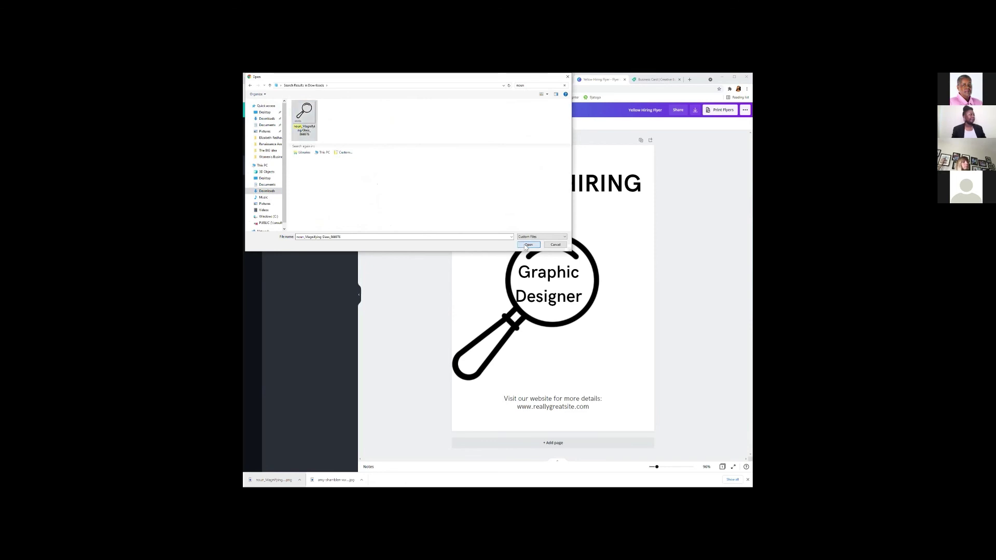